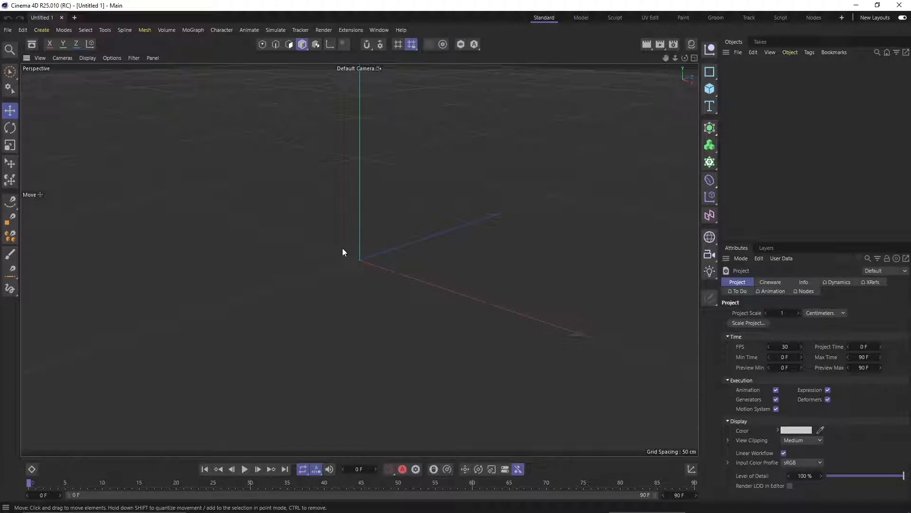
Open the Asset Browser and look through its Objects, Materials, Media and Scenes asset types
{"action": "left_click", "coordinate": [334, 230]}
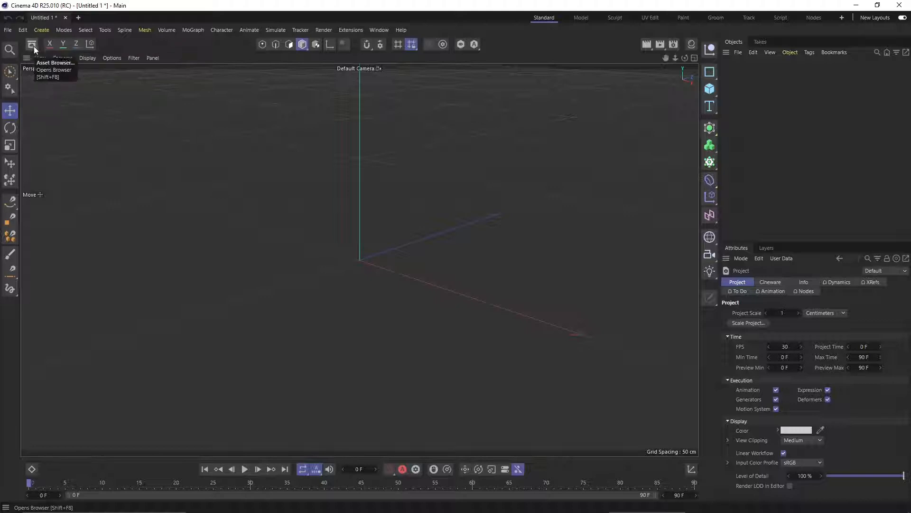
{"action": "left_click", "coordinate": [32, 45]}
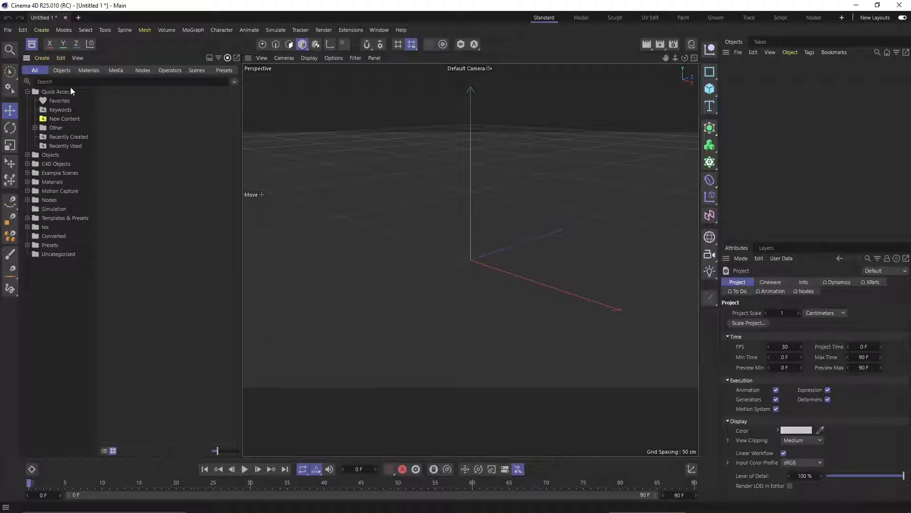
{"action": "left_click", "coordinate": [62, 70]}
{"action": "left_click", "coordinate": [94, 71]}
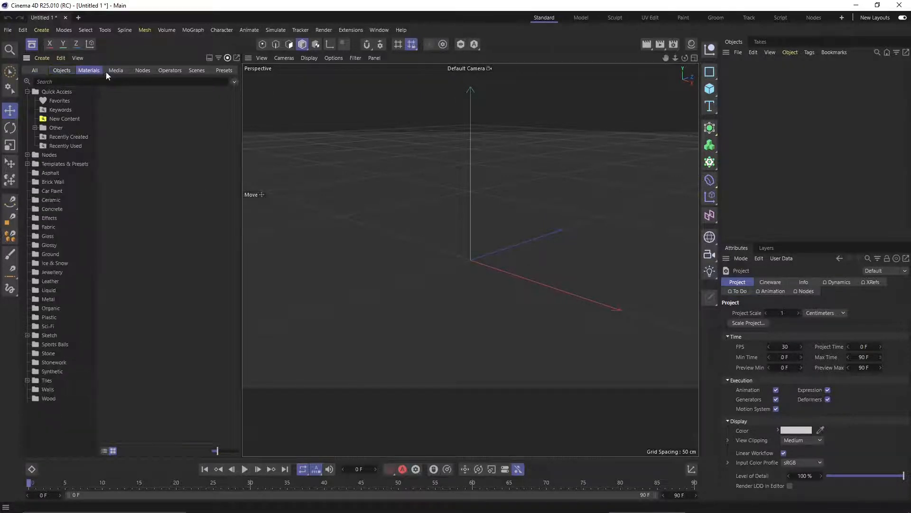
{"action": "left_click", "coordinate": [113, 71]}
{"action": "left_click", "coordinate": [197, 71]}
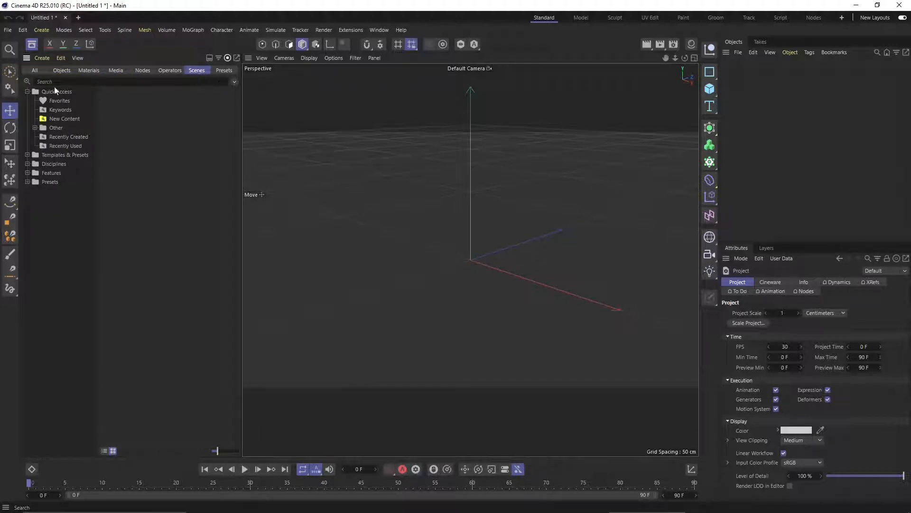
Review the New Content assets for scenes, objects and materials, returning to the object assets
{"action": "left_click", "coordinate": [68, 120]}
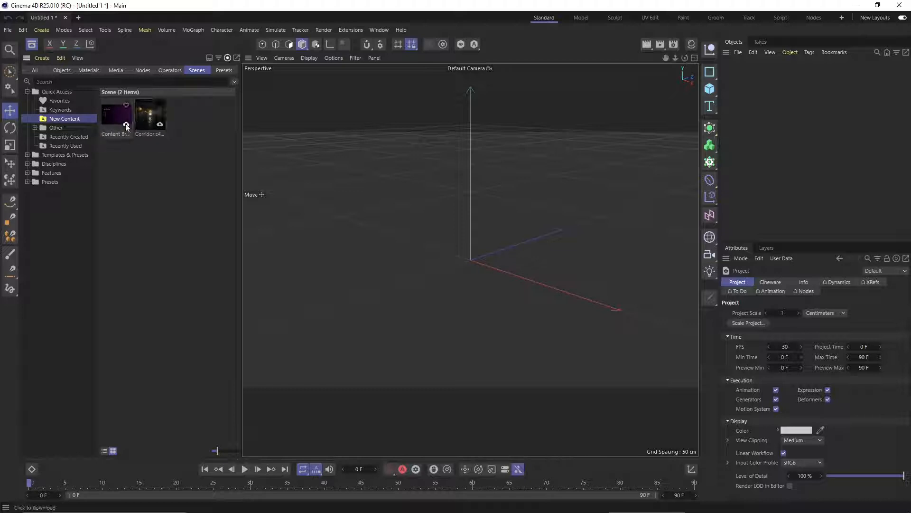
{"action": "left_click", "coordinate": [67, 70]}
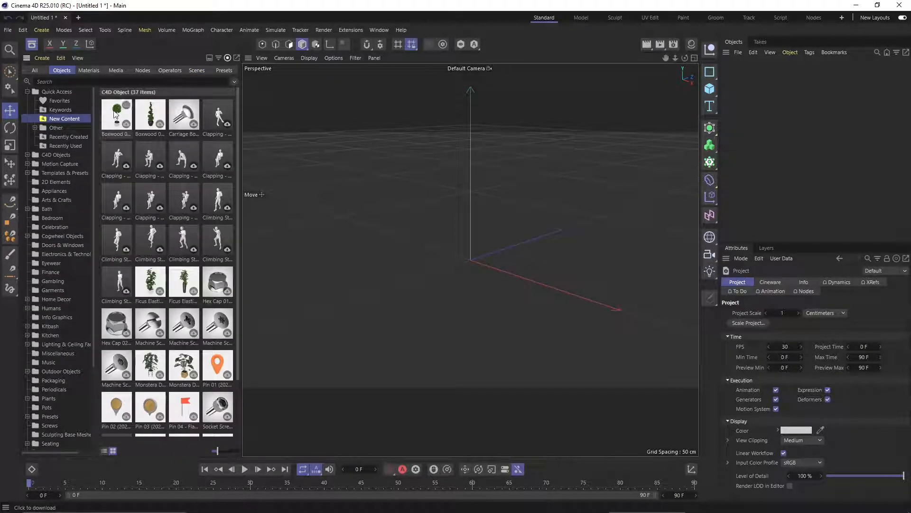
{"action": "left_click", "coordinate": [98, 70]}
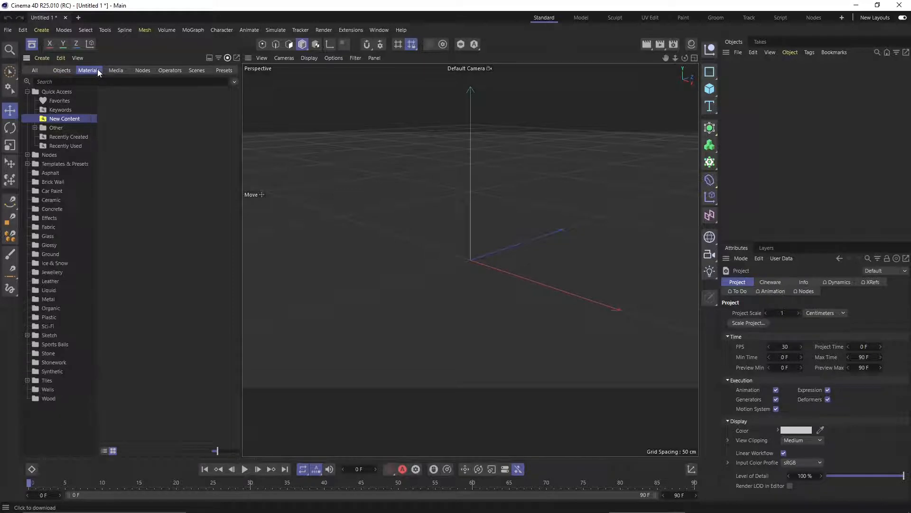
{"action": "left_click", "coordinate": [67, 69]}
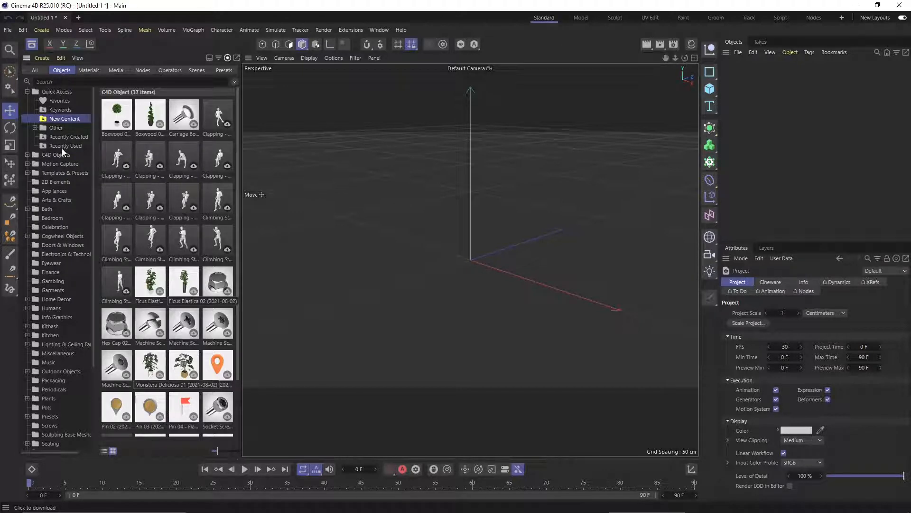
Browse the Arts & Crafts, Bath, Finance and Kitbash object categories, expanding the Bath subcategories
{"action": "left_click", "coordinate": [59, 199]}
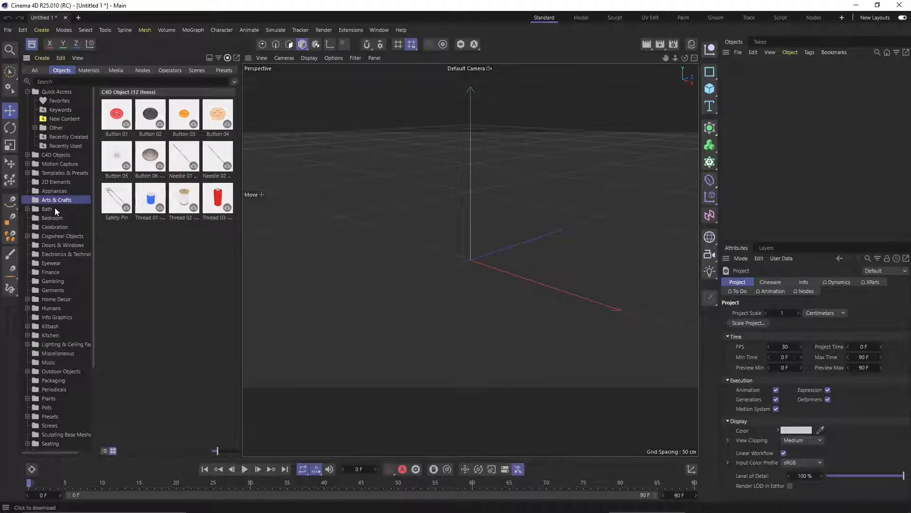
{"action": "left_click", "coordinate": [48, 209]}
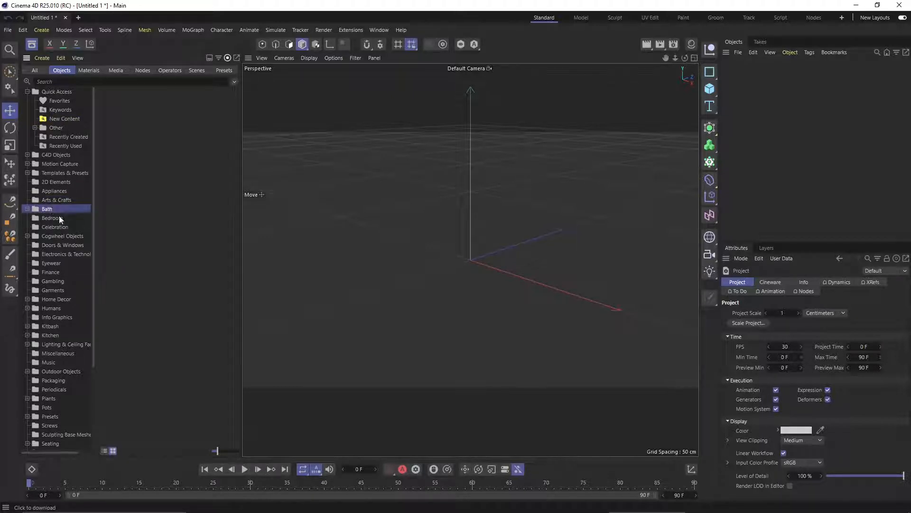
{"action": "left_click", "coordinate": [28, 209]}
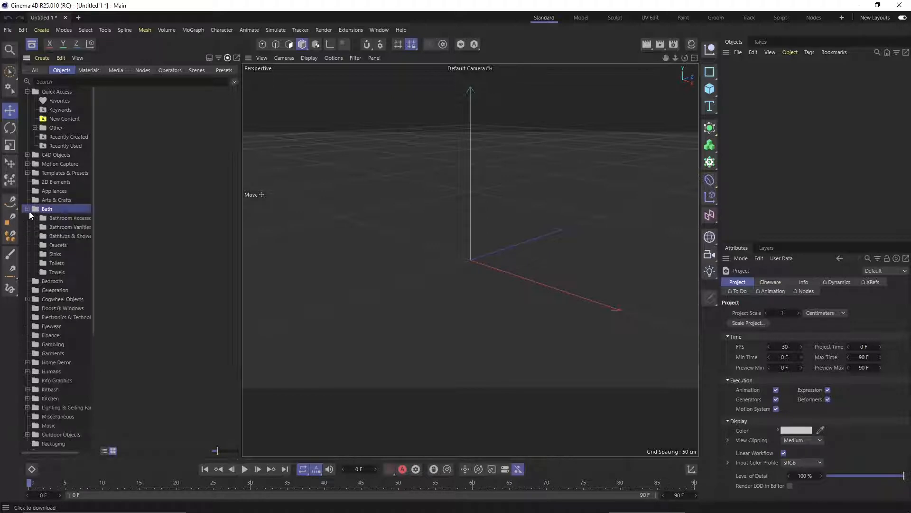
{"action": "left_click", "coordinate": [54, 228]}
{"action": "left_click", "coordinate": [50, 335]}
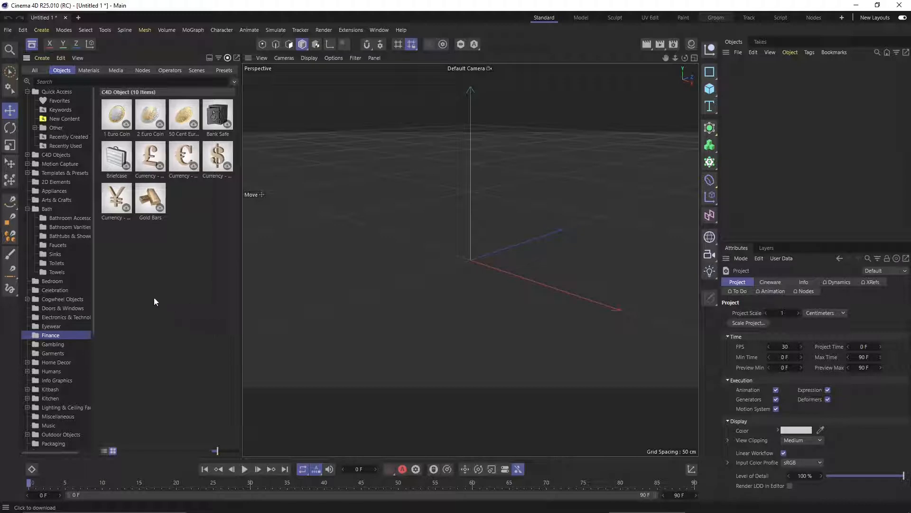
{"action": "left_click", "coordinate": [50, 390]}
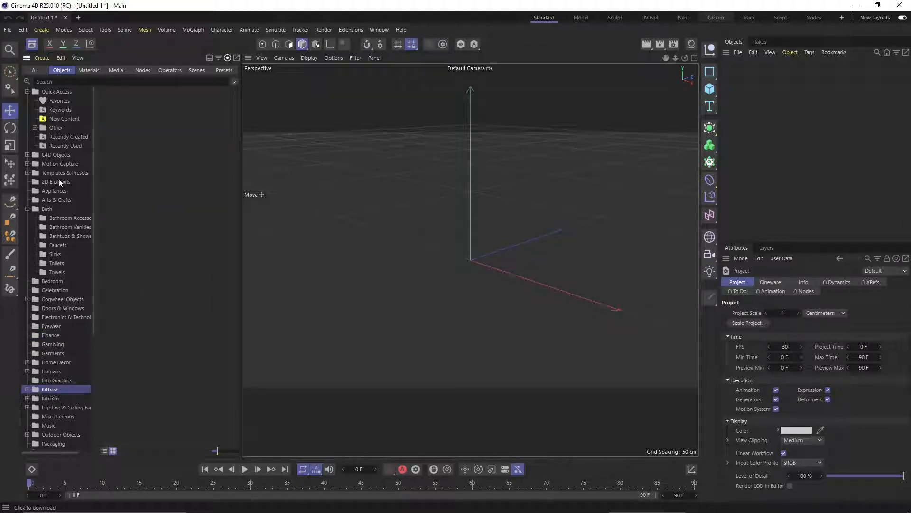
Browse the Packaging, Vehicles, Toys, Eyewear and Kitchen object categories
{"action": "scroll", "coordinate": [65, 269], "scroll_direction": "down", "scroll_amount": 6}
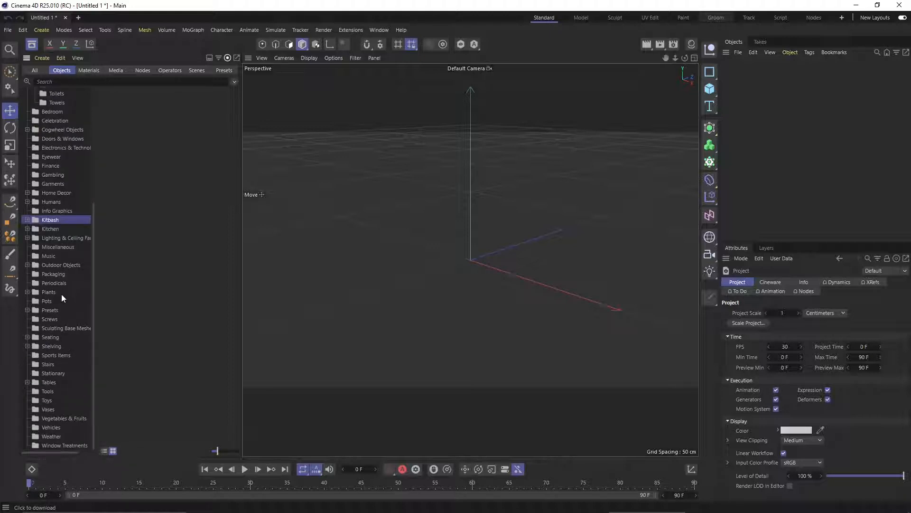
{"action": "left_click", "coordinate": [58, 274]}
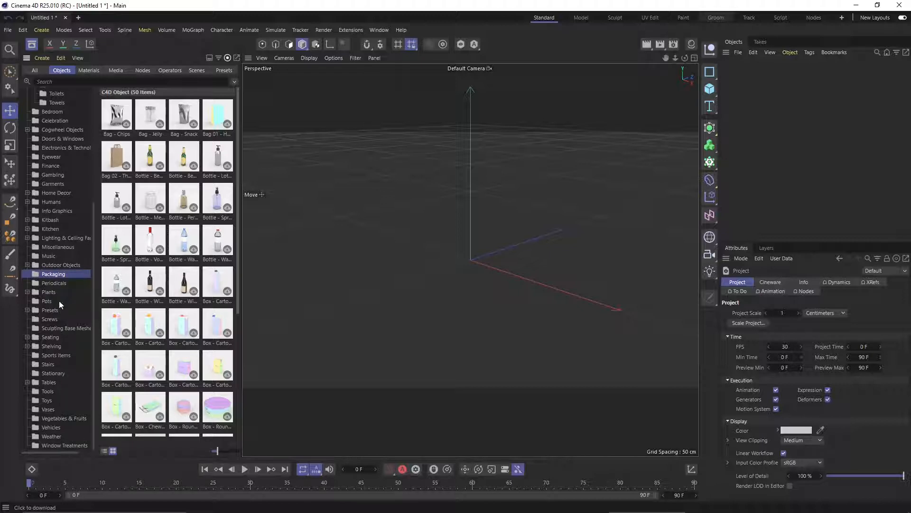
{"action": "left_click", "coordinate": [50, 427]}
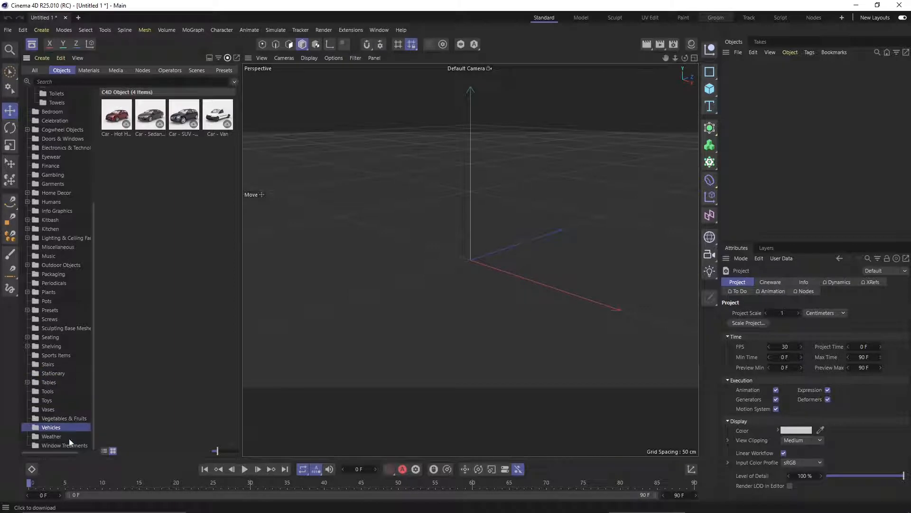
{"action": "left_click", "coordinate": [59, 400]}
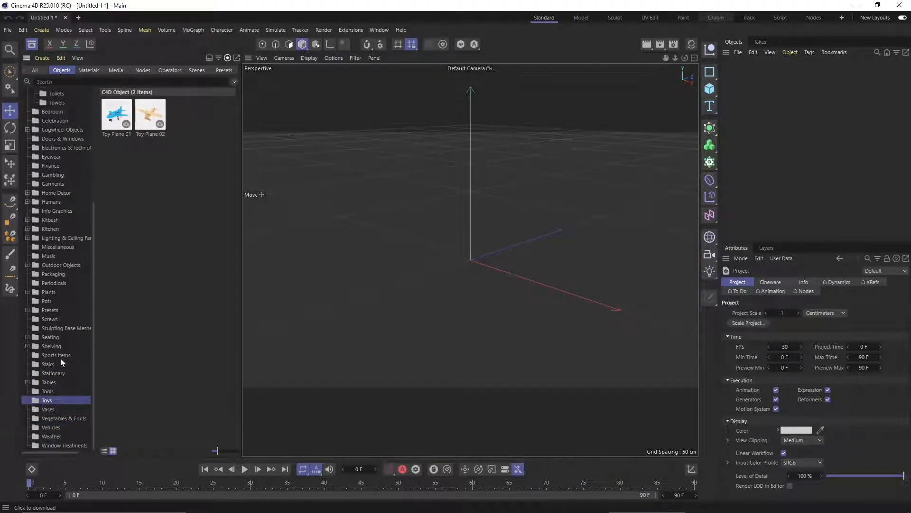
{"action": "scroll", "coordinate": [60, 343], "scroll_direction": "up", "scroll_amount": 3}
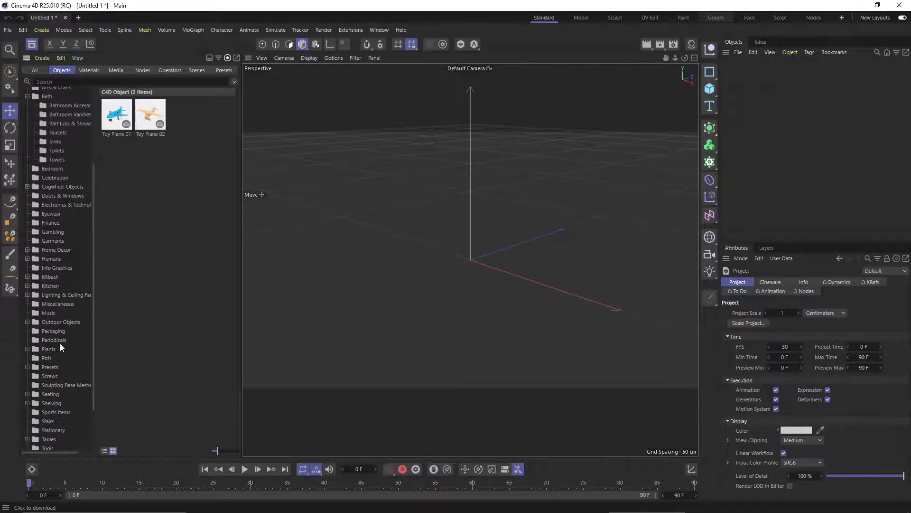
{"action": "left_click", "coordinate": [59, 213]}
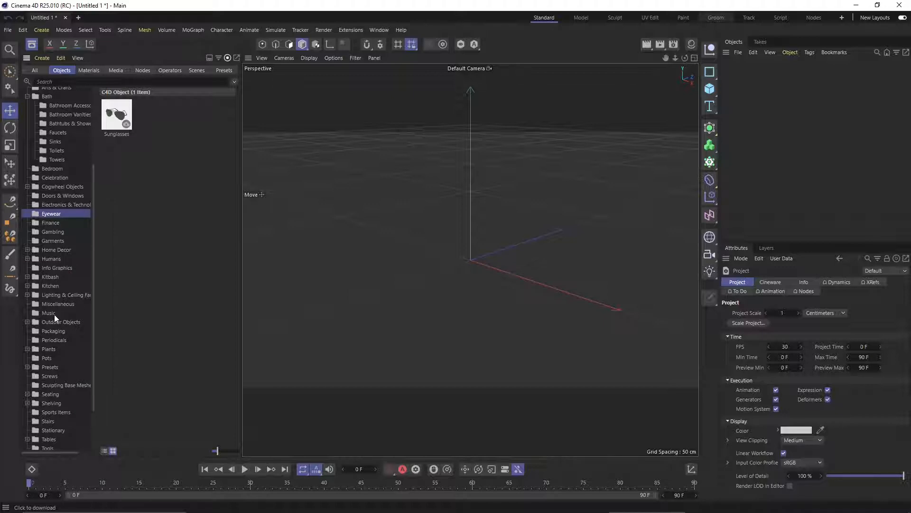
{"action": "scroll", "coordinate": [54, 315], "scroll_direction": "up", "scroll_amount": 3}
{"action": "left_click", "coordinate": [53, 341]}
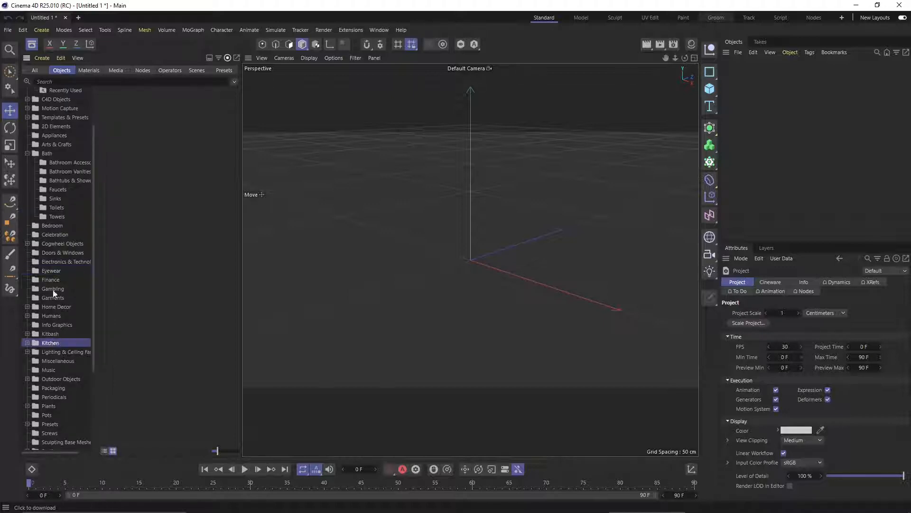
Look through the bathroom accessories, vanities, bathtubs and showers, and faucets within the Bath category
{"action": "left_click", "coordinate": [58, 163]}
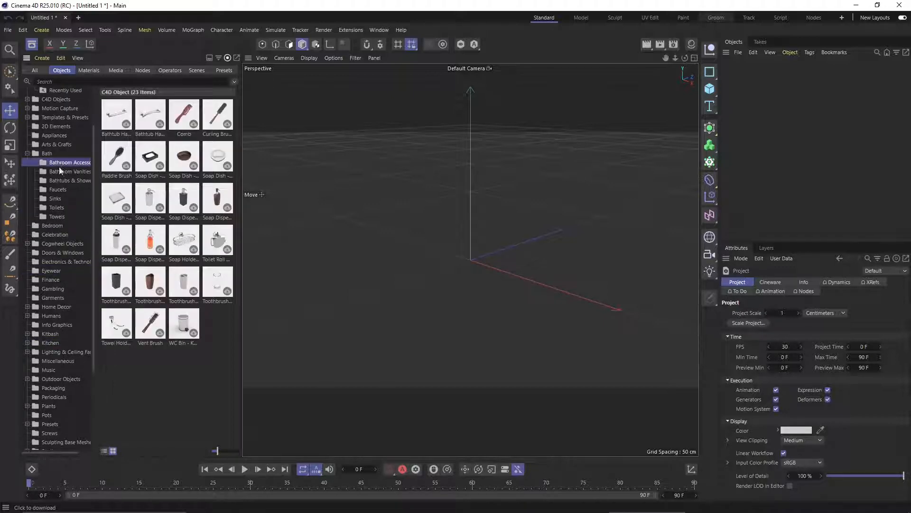
{"action": "left_click", "coordinate": [61, 172]}
{"action": "left_click", "coordinate": [61, 182]}
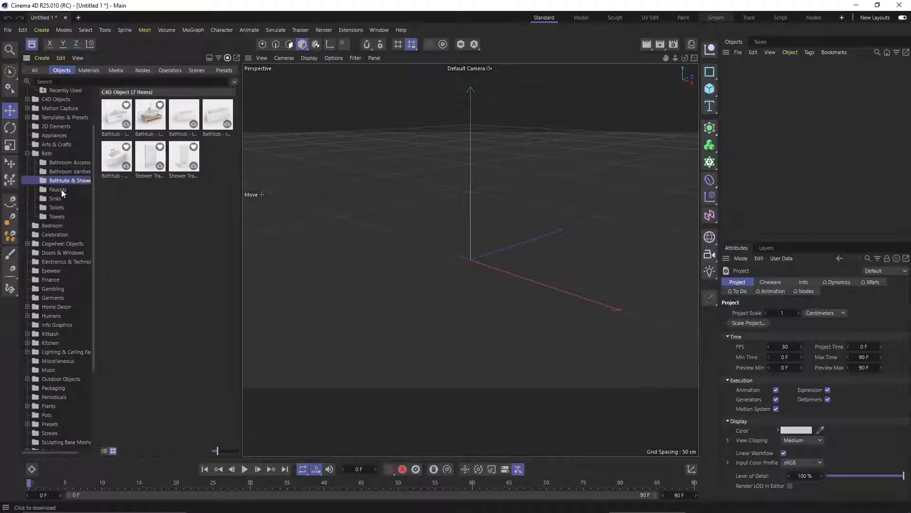
{"action": "left_click", "coordinate": [61, 189]}
Mark the Bed - Classic asset and the black bed beside it in the Bedroom category as favorites
{"action": "left_click", "coordinate": [58, 227]}
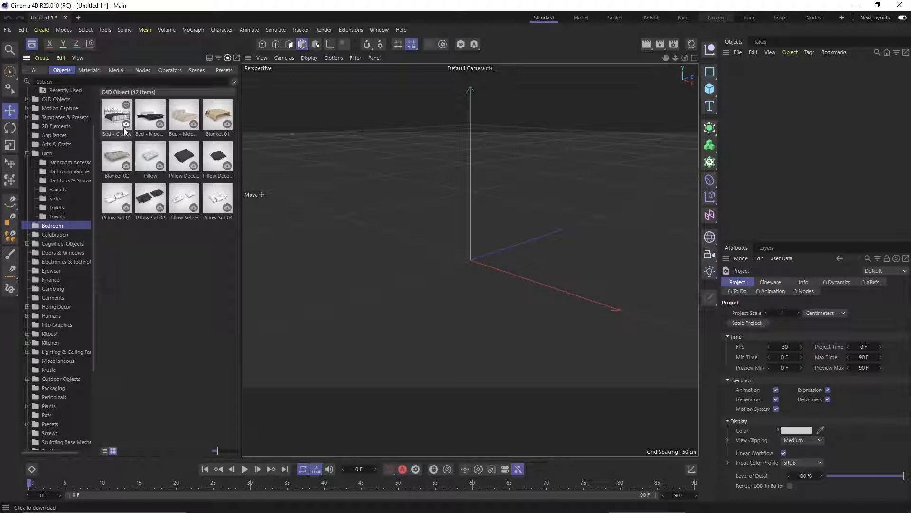
{"action": "left_click", "coordinate": [159, 105]}
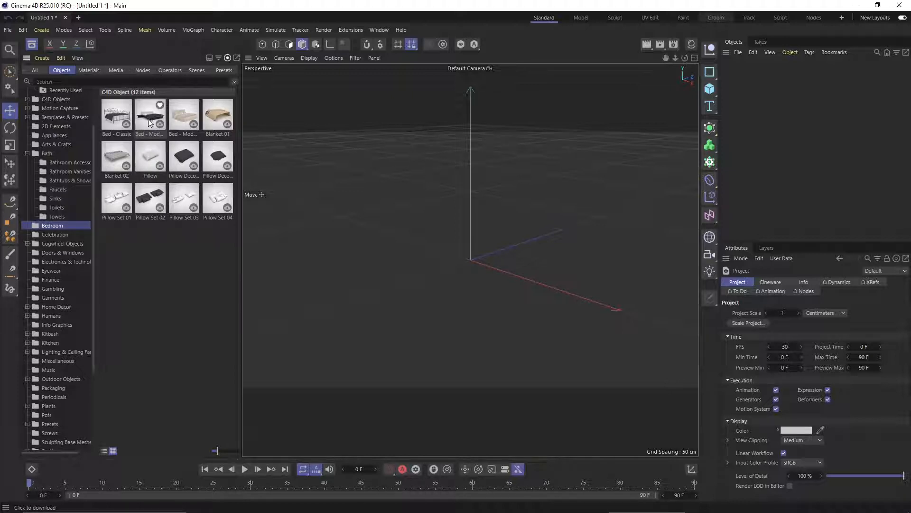
{"action": "left_click", "coordinate": [126, 105]}
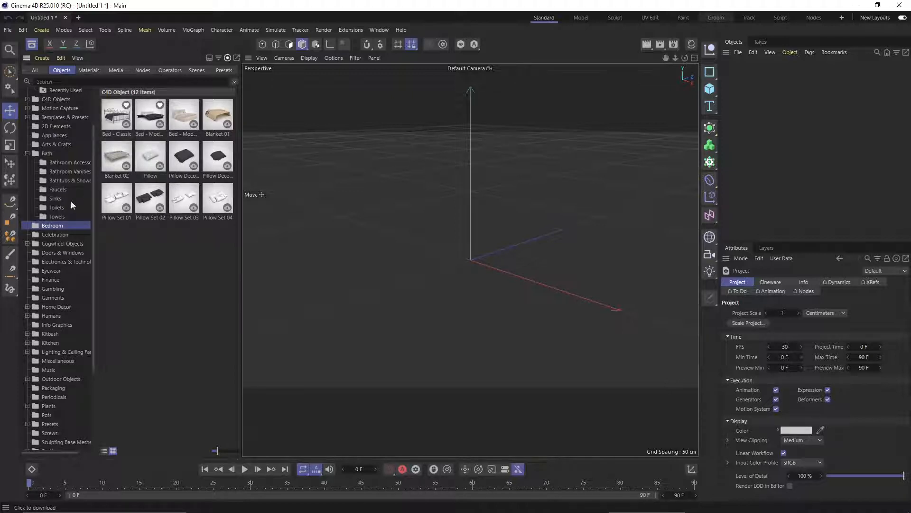
Place the Bed - Classic asset from Favorites into the scene at the world origin
{"action": "scroll", "coordinate": [51, 133], "scroll_direction": "up", "scroll_amount": 2}
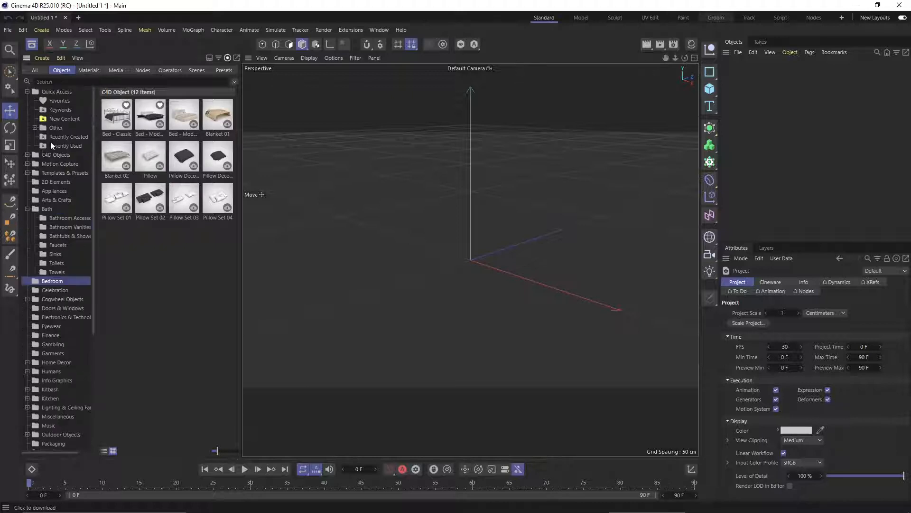
{"action": "left_click", "coordinate": [53, 100]}
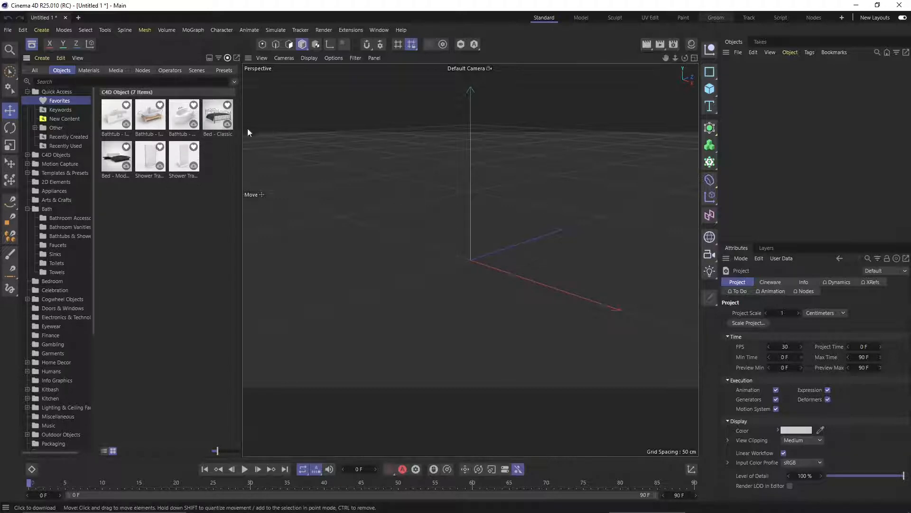
{"action": "left_click", "coordinate": [227, 127]}
{"action": "left_click_drag", "start_coordinate": [227, 126], "coordinate": [340, 113]}
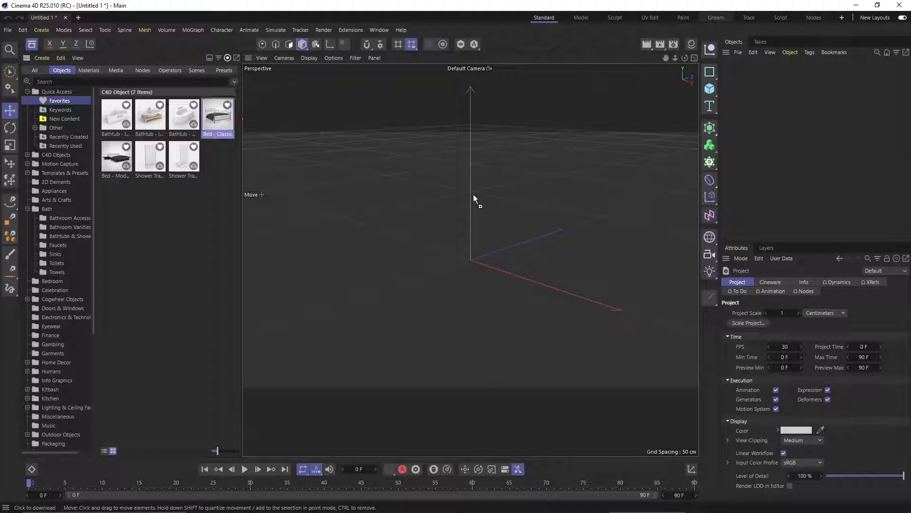
{"action": "left_click_drag", "start_coordinate": [474, 195], "coordinate": [479, 249]}
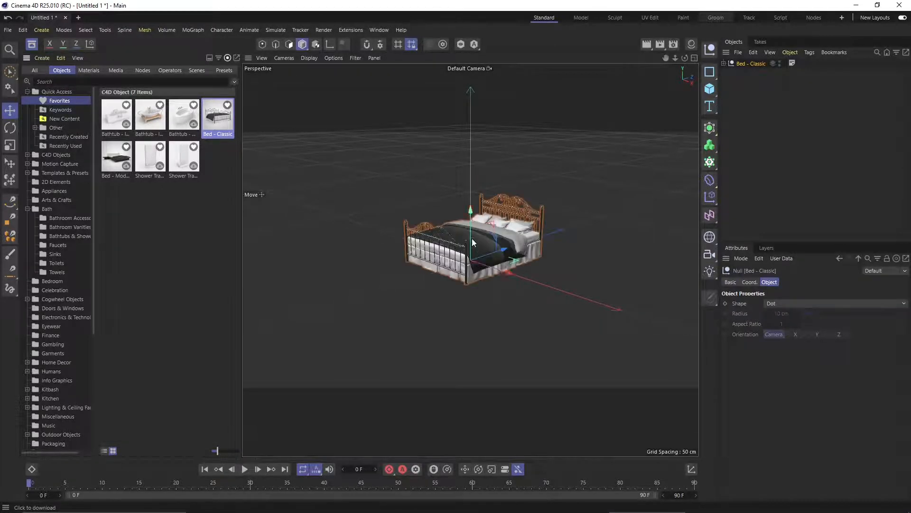
Examine the bed up close in the perspective view and in the four-view layout, including the Top view
{"action": "scroll", "coordinate": [513, 264], "scroll_direction": "up", "scroll_amount": 6}
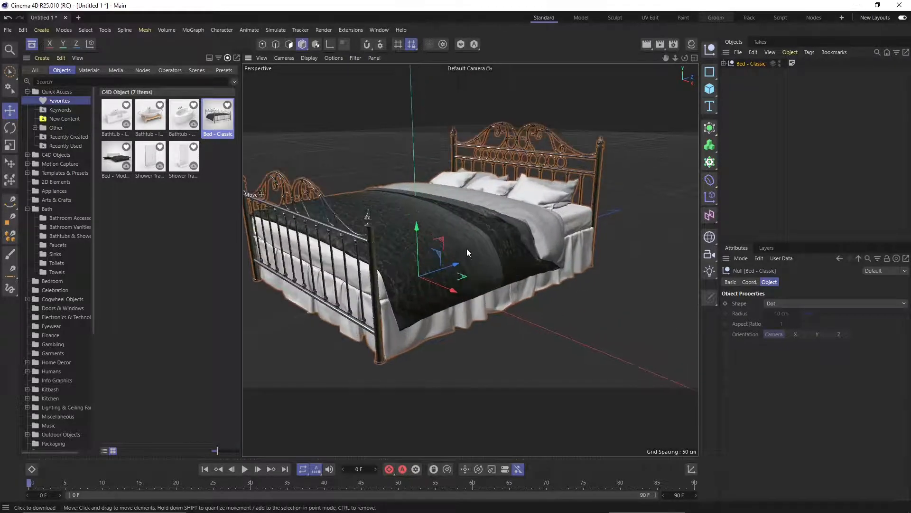
{"action": "middle_click", "coordinate": [429, 248]}
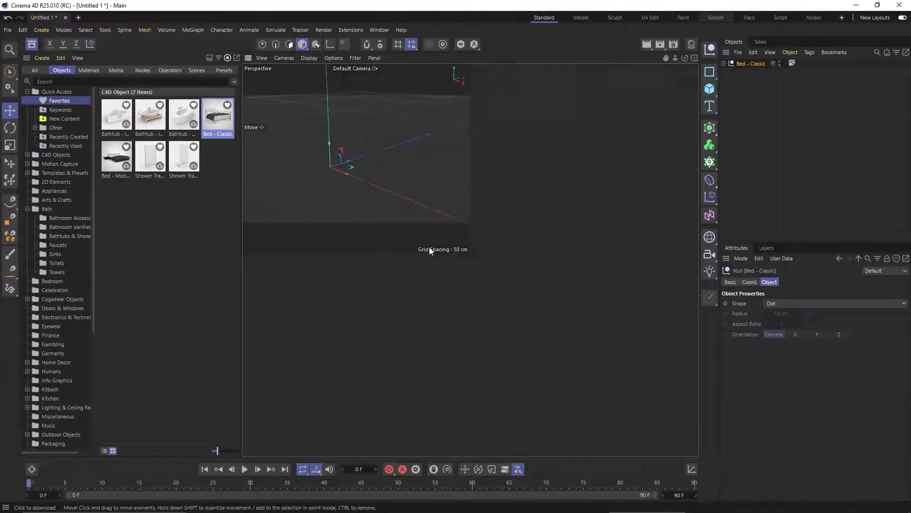
{"action": "middle_click", "coordinate": [426, 195]}
{"action": "middle_click", "coordinate": [426, 195]}
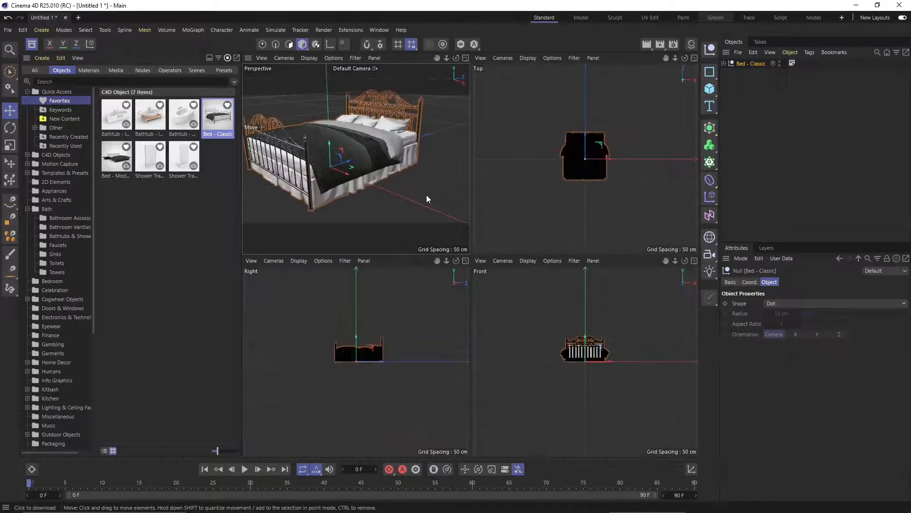
{"action": "left_click_drag", "start_coordinate": [349, 130], "coordinate": [304, 170], "text": "alt"}
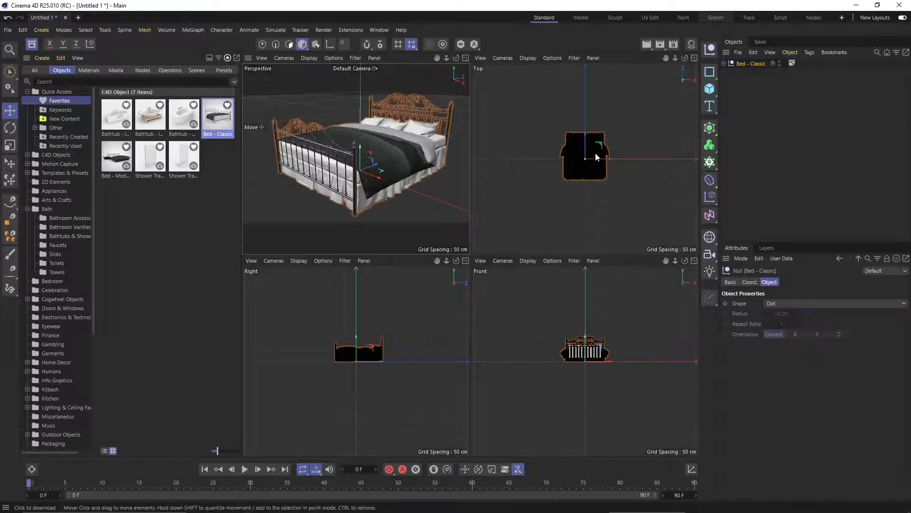
{"action": "scroll", "coordinate": [596, 157], "scroll_direction": "up", "scroll_amount": 10}
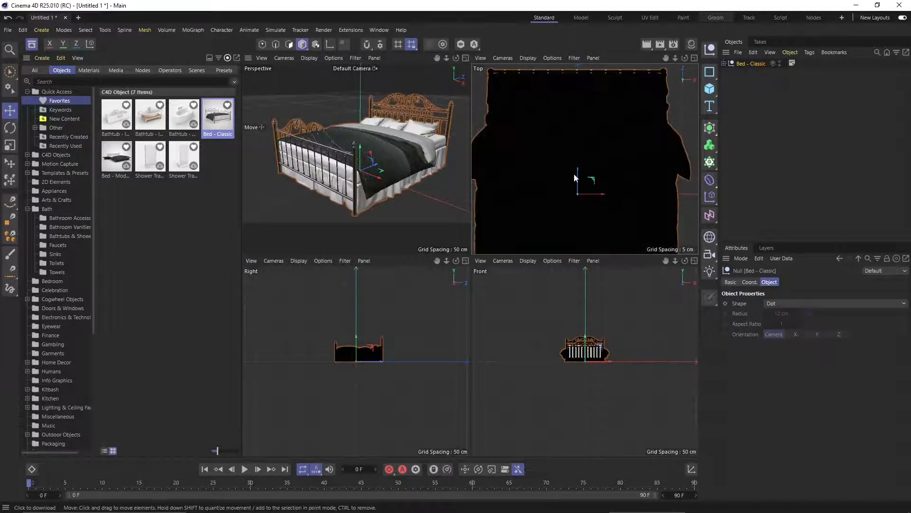
{"action": "scroll", "coordinate": [574, 169], "scroll_direction": "up", "scroll_amount": 5}
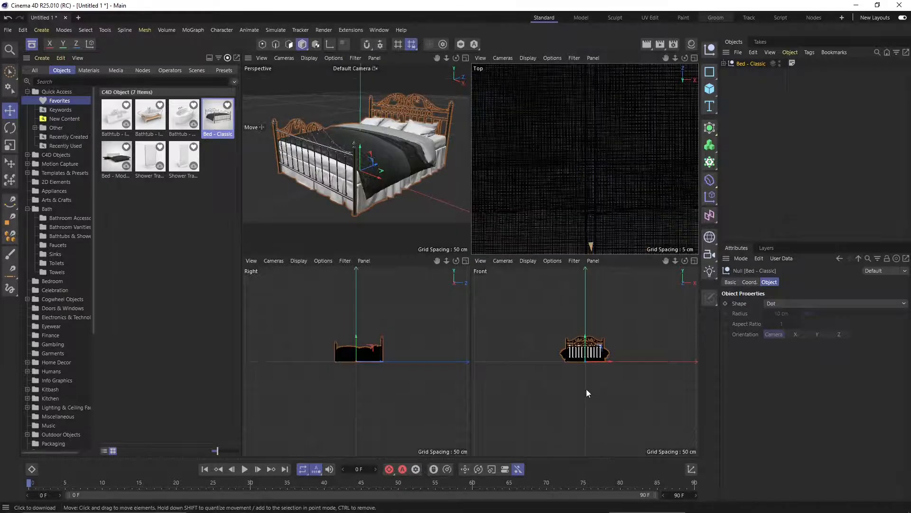
Examine the bed's wireframe mesh up close in the Front and Right views
{"action": "scroll", "coordinate": [570, 360], "scroll_direction": "up", "scroll_amount": 10}
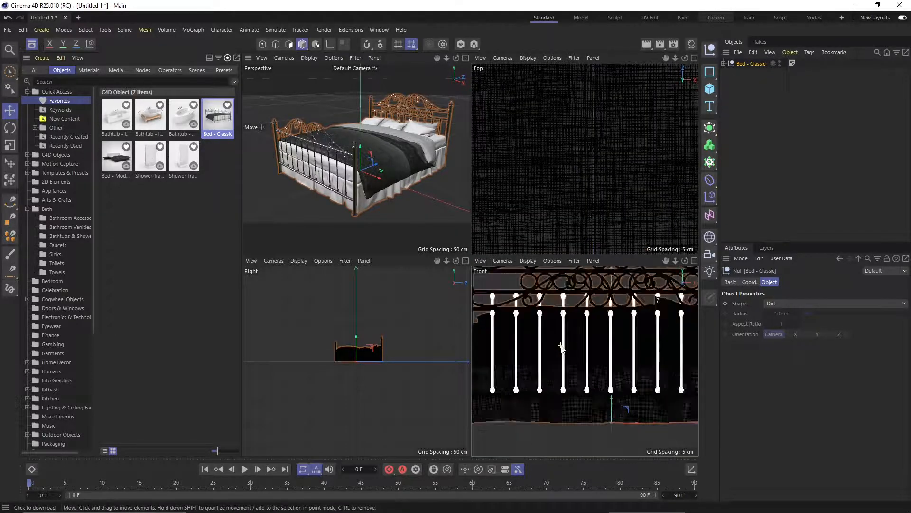
{"action": "scroll", "coordinate": [562, 347], "scroll_direction": "up", "scroll_amount": 10}
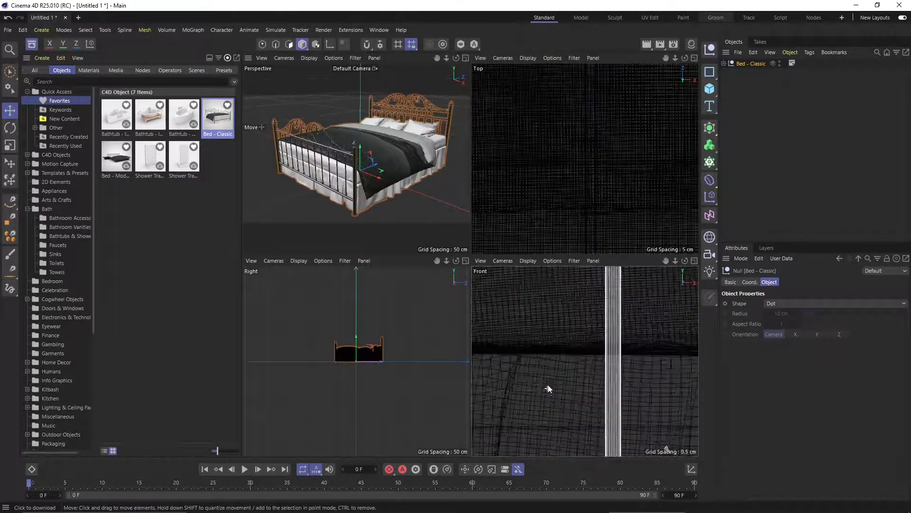
{"action": "scroll", "coordinate": [546, 380], "scroll_direction": "up", "scroll_amount": 2}
{"action": "scroll", "coordinate": [315, 369], "scroll_direction": "up", "scroll_amount": 4}
{"action": "scroll", "coordinate": [366, 366], "scroll_direction": "down", "scroll_amount": 2}
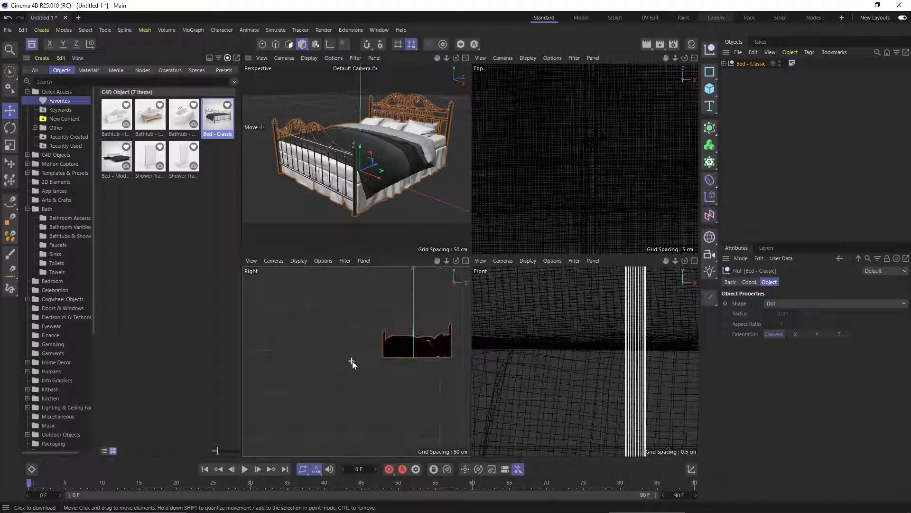
{"action": "scroll", "coordinate": [351, 362], "scroll_direction": "up", "scroll_amount": 10}
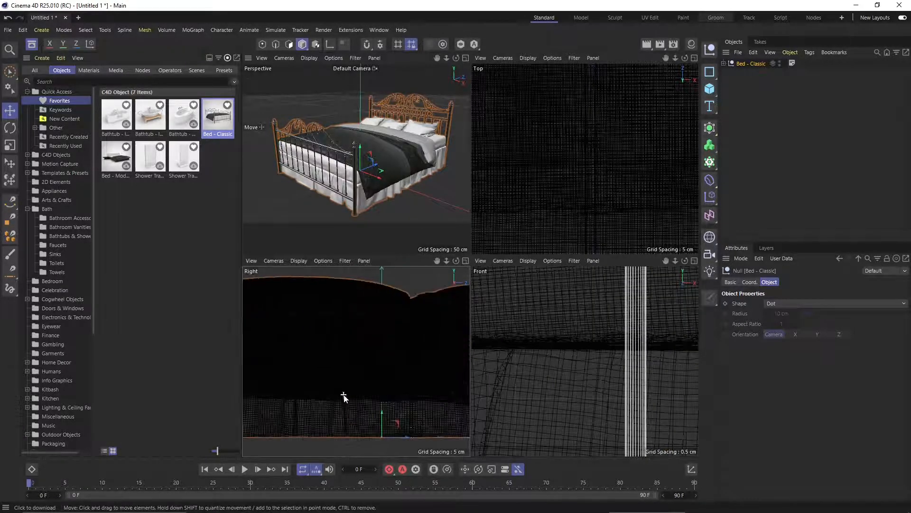
{"action": "scroll", "coordinate": [334, 363], "scroll_direction": "up", "scroll_amount": 8}
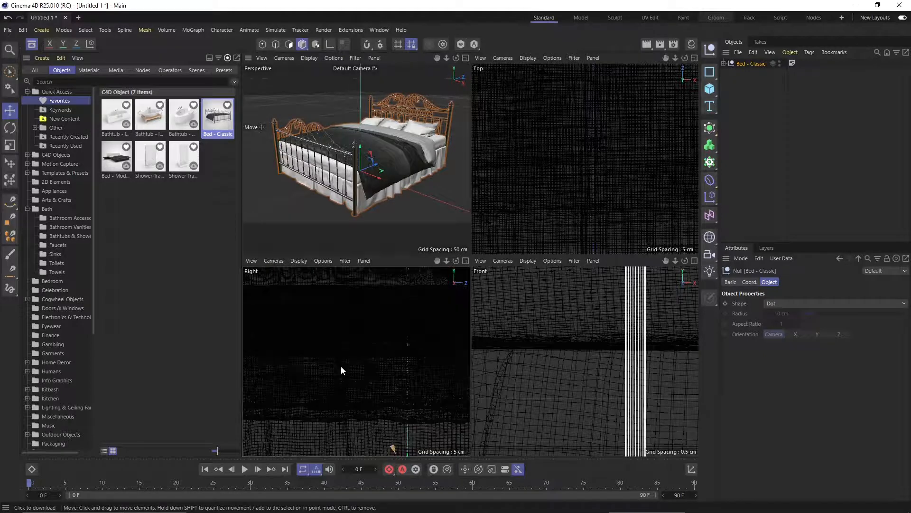
{"action": "scroll", "coordinate": [339, 370], "scroll_direction": "up", "scroll_amount": 5}
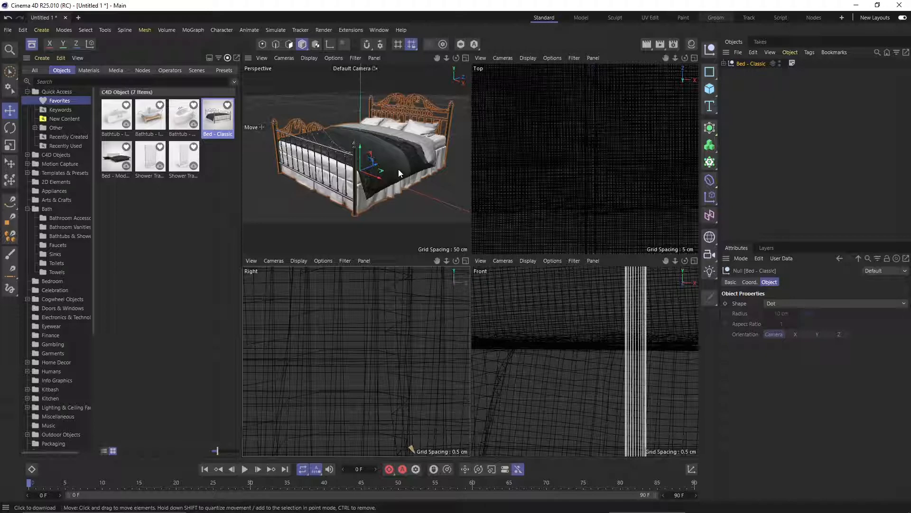
Deselect the bed and examine its wireframe mesh in the Top view
{"action": "left_click", "coordinate": [293, 106]}
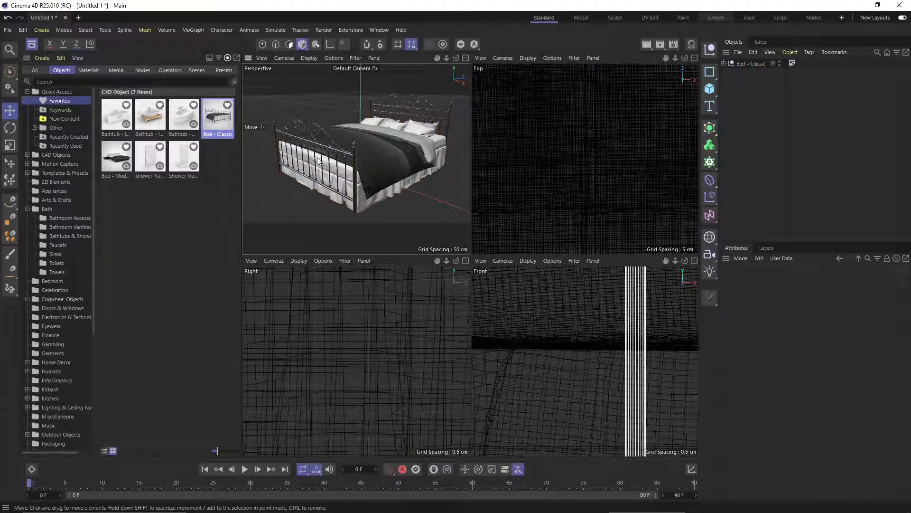
{"action": "left_click", "coordinate": [559, 198]}
{"action": "scroll", "coordinate": [560, 197], "scroll_direction": "down", "scroll_amount": 4}
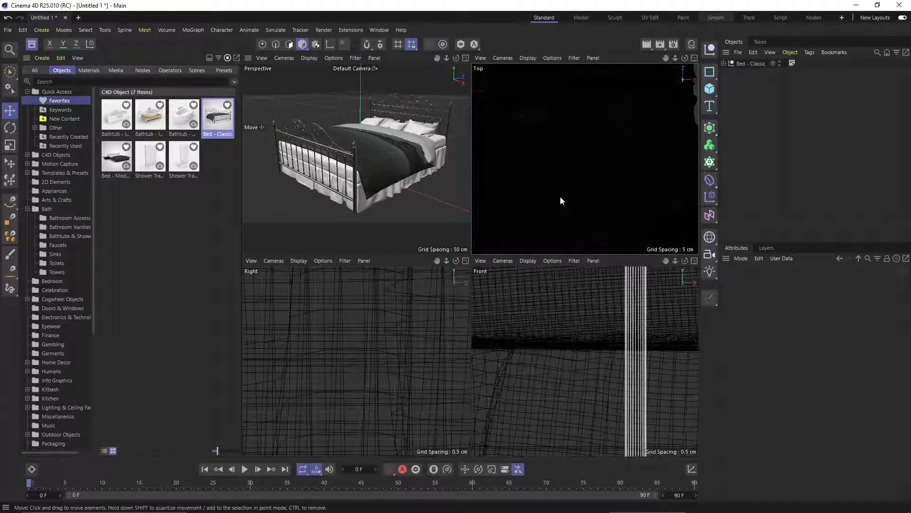
{"action": "scroll", "coordinate": [563, 109], "scroll_direction": "up", "scroll_amount": 4}
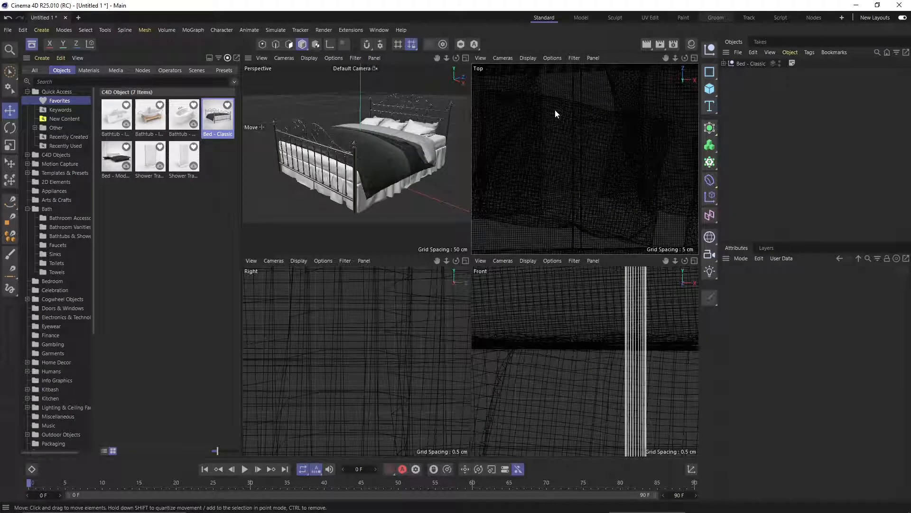
{"action": "left_click", "coordinate": [283, 109]}
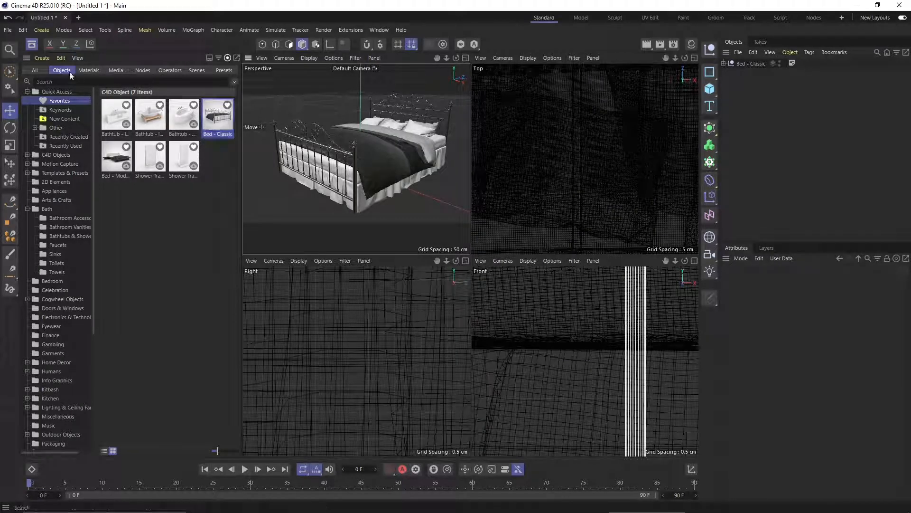
Close the Asset Browser and maximize the perspective view to inspect the whole bed from several angles
{"action": "left_click", "coordinate": [36, 47]}
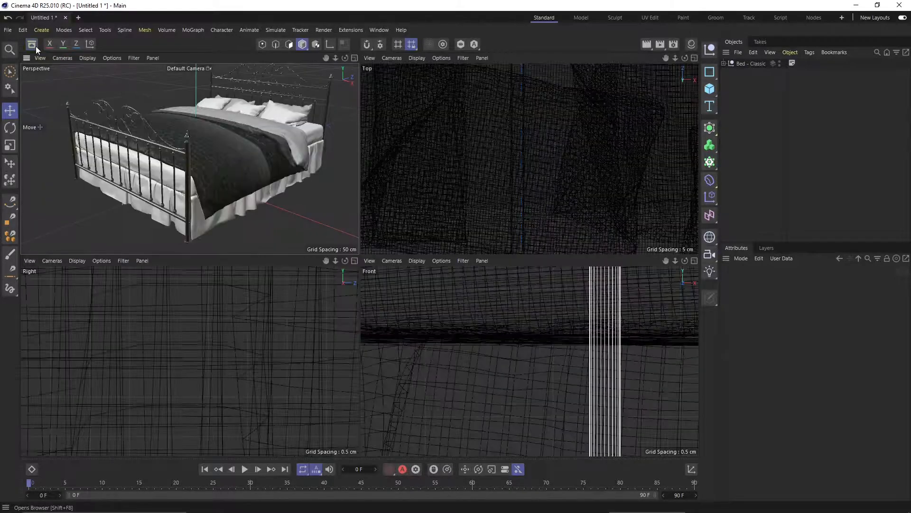
{"action": "scroll", "coordinate": [227, 185], "scroll_direction": "down", "scroll_amount": 1}
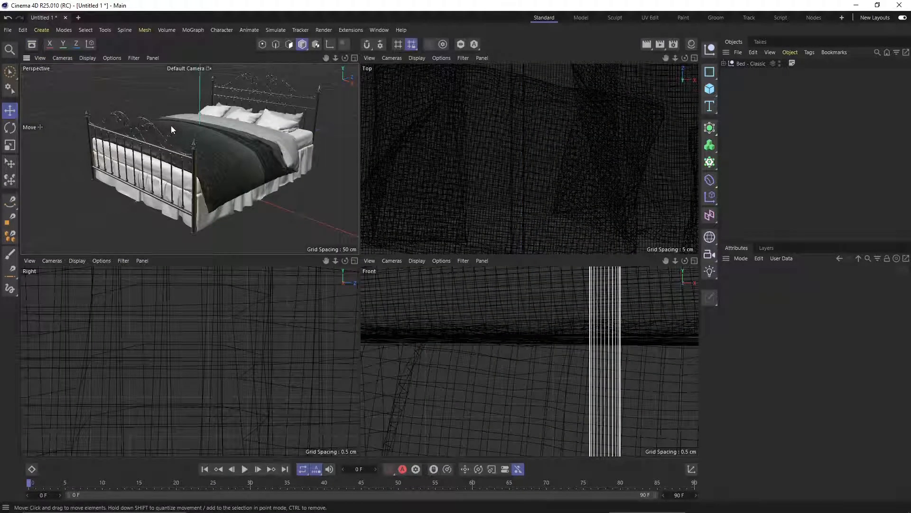
{"action": "left_click_drag", "start_coordinate": [179, 147], "coordinate": [210, 165], "text": "alt"}
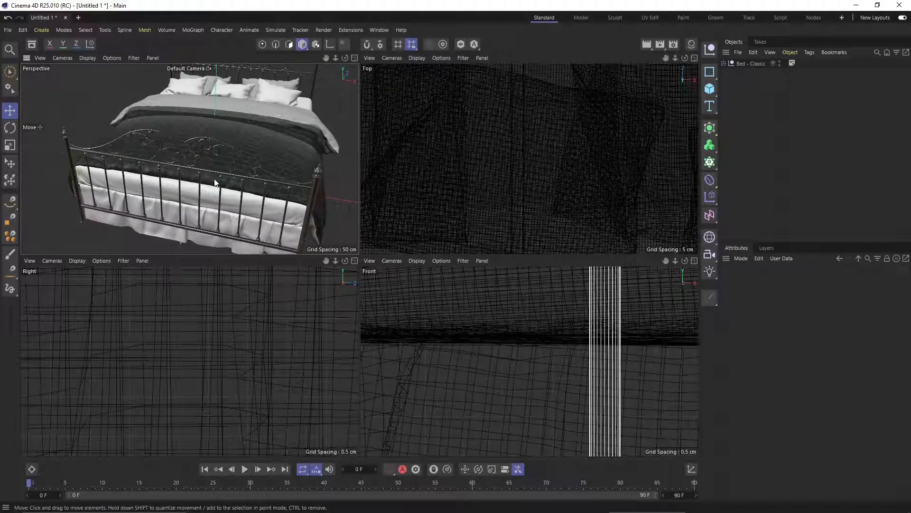
{"action": "left_click_drag", "start_coordinate": [276, 199], "coordinate": [245, 163], "text": "alt"}
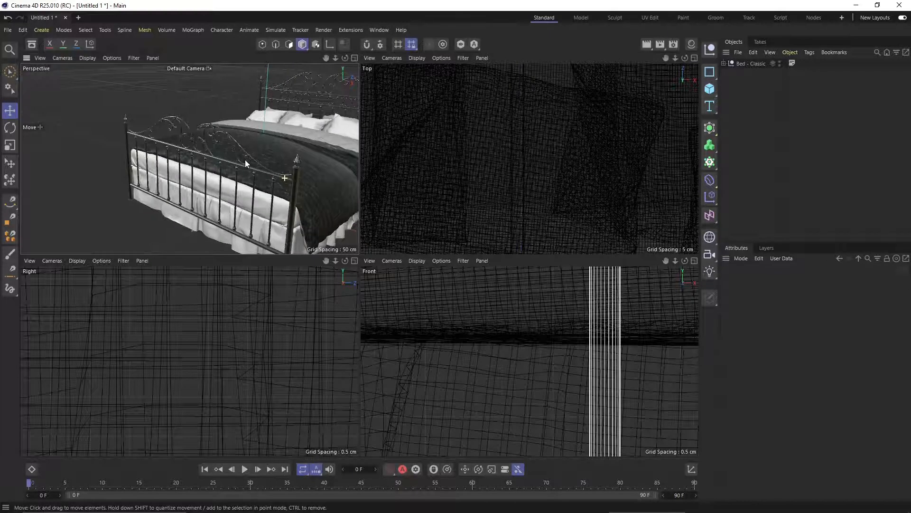
{"action": "left_click_drag", "start_coordinate": [180, 146], "coordinate": [206, 142], "text": "alt"}
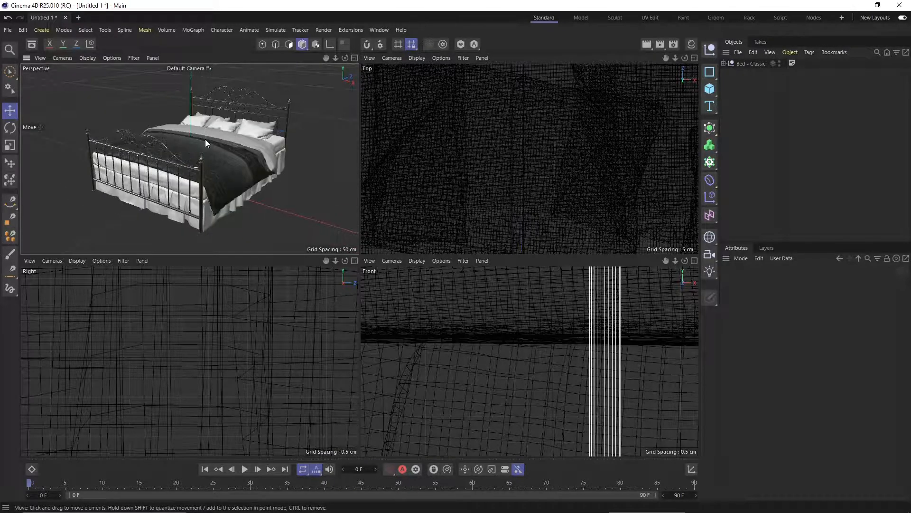
{"action": "mouse_move", "coordinate": [220, 136]}
{"action": "right_mouse_down", "text": "alt"}
{"action": "mouse_move", "coordinate": [206, 142]}
{"action": "mouse_move", "coordinate": [232, 110]}
{"action": "mouse_move", "coordinate": [223, 154]}
{"action": "mouse_move", "coordinate": [219, 138]}
{"action": "mouse_move", "coordinate": [219, 146]}
{"action": "right_mouse_up", "text": "alt"}
{"action": "right_click_drag", "start_coordinate": [207, 114], "coordinate": [164, 104], "text": "alt"}
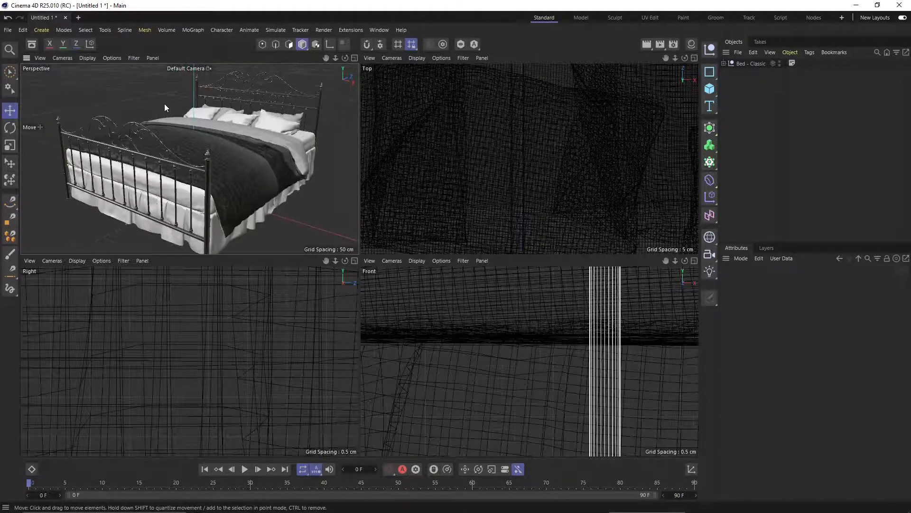
{"action": "middle_click", "coordinate": [163, 103]}
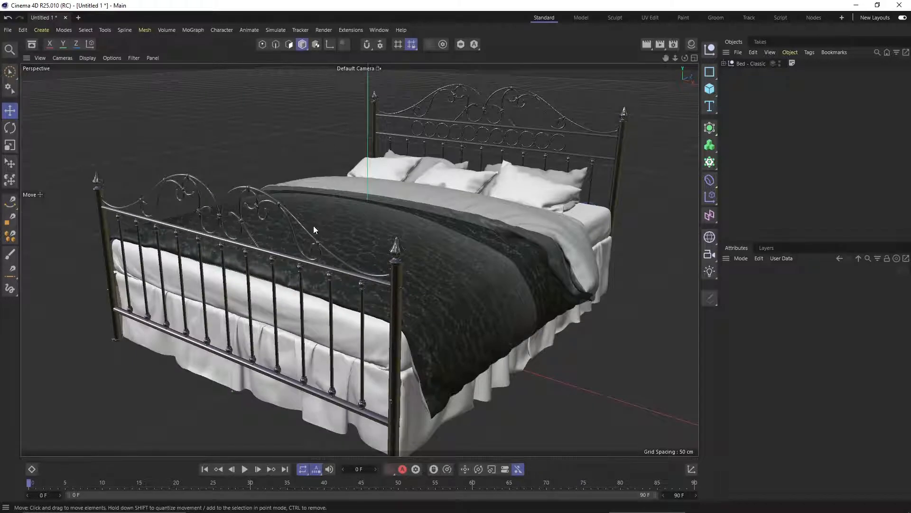
{"action": "left_click_drag", "start_coordinate": [490, 284], "coordinate": [424, 270], "text": "alt"}
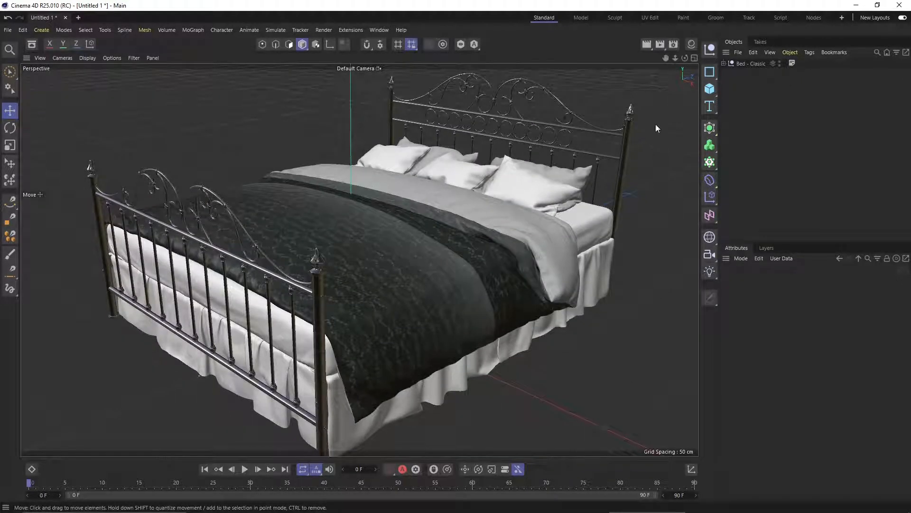
Expand the Bed - Classic hierarchy, opening Fabric Objects with its Group and Metal Frame with its Frame Back
{"action": "left_click", "coordinate": [743, 67]}
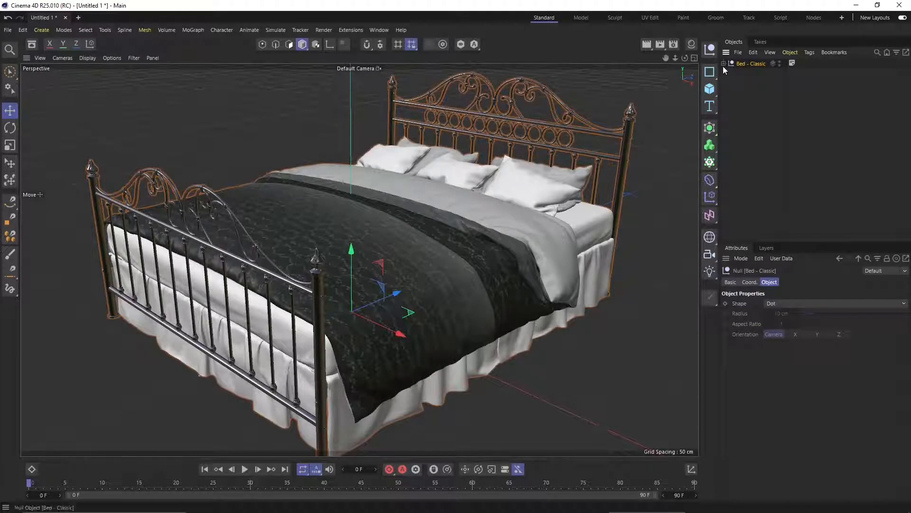
{"action": "left_click", "coordinate": [723, 64]}
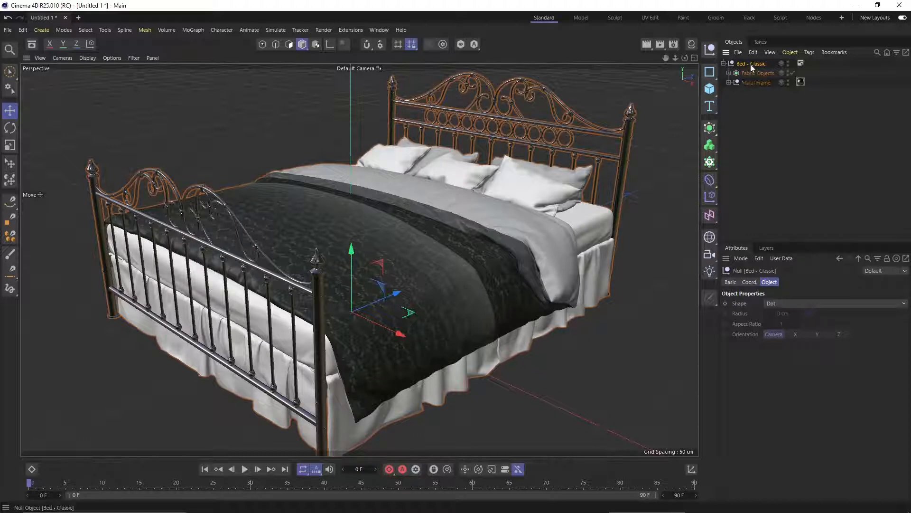
{"action": "left_click", "coordinate": [749, 74]}
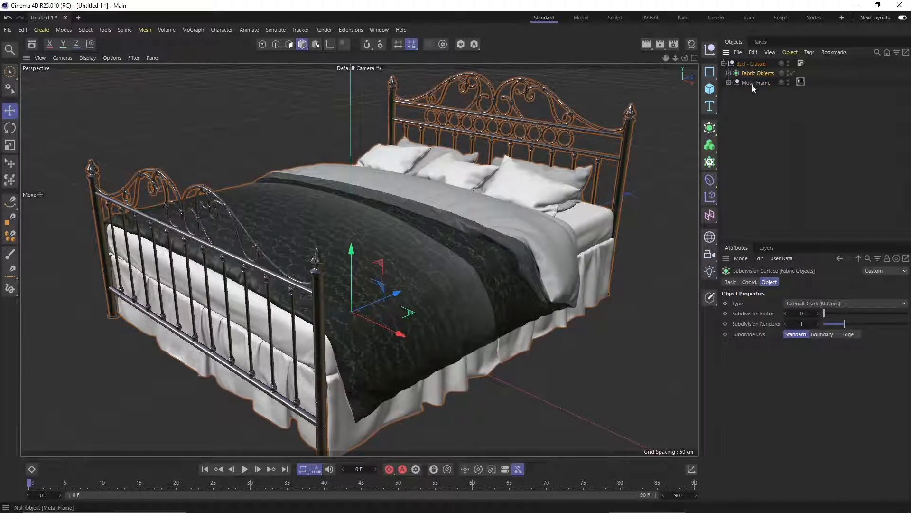
{"action": "left_click", "coordinate": [729, 73]}
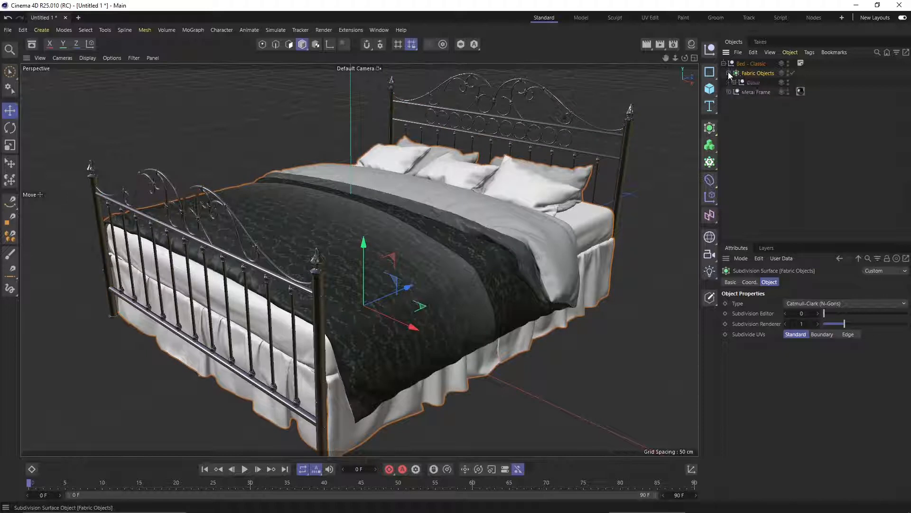
{"action": "left_click", "coordinate": [730, 92]}
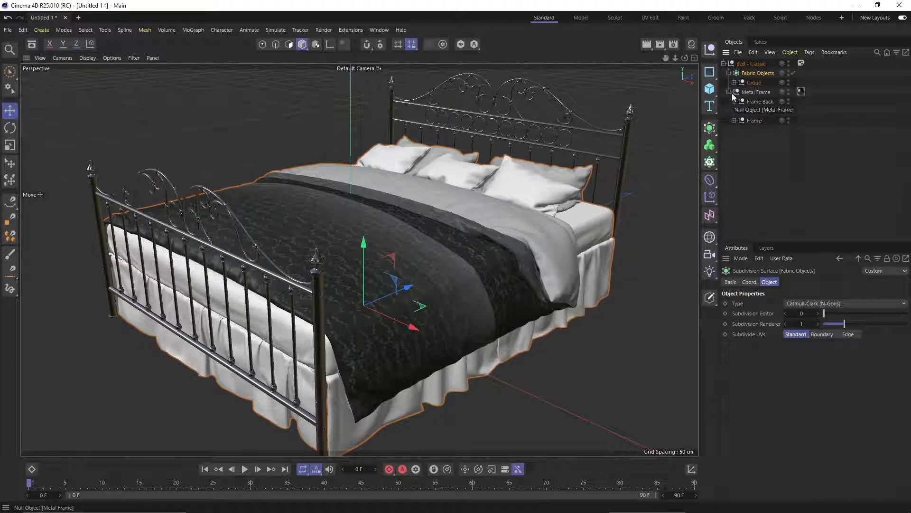
{"action": "left_click", "coordinate": [734, 83]}
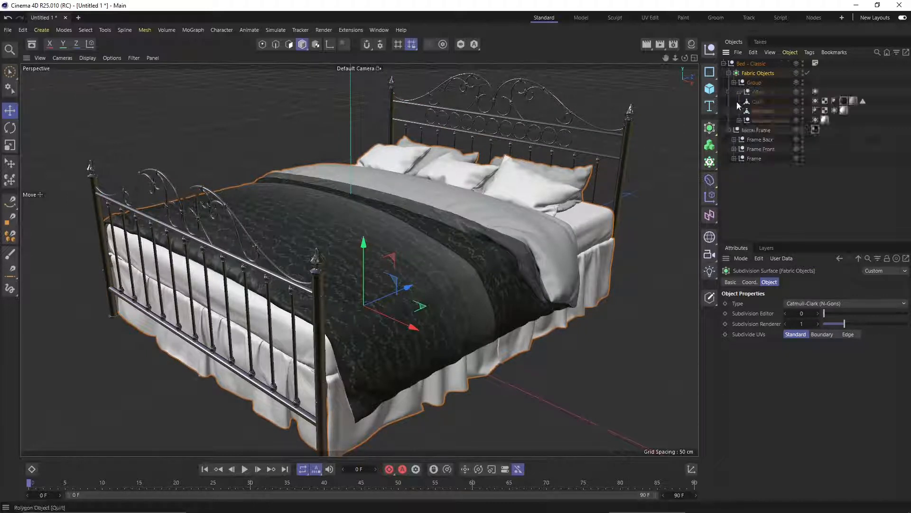
{"action": "left_click", "coordinate": [735, 140]}
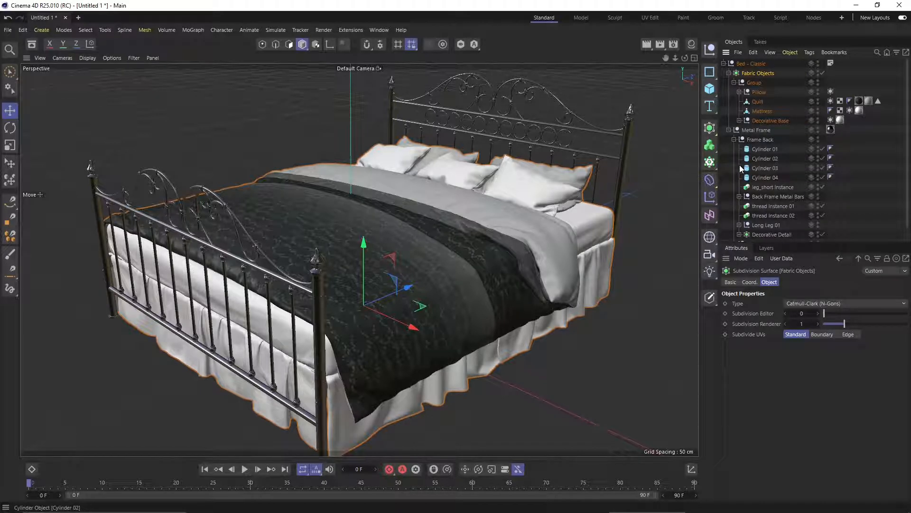
Check which bed parts the Frame Back cylinders, leg_short Instance and Pillow objects represent by selecting them in the hierarchy
{"action": "left_click", "coordinate": [756, 149]}
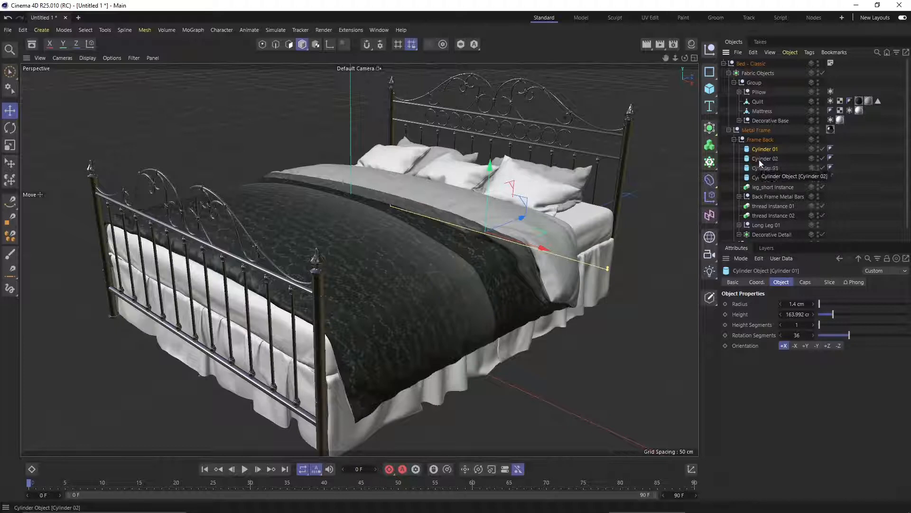
{"action": "left_click", "coordinate": [760, 168]}
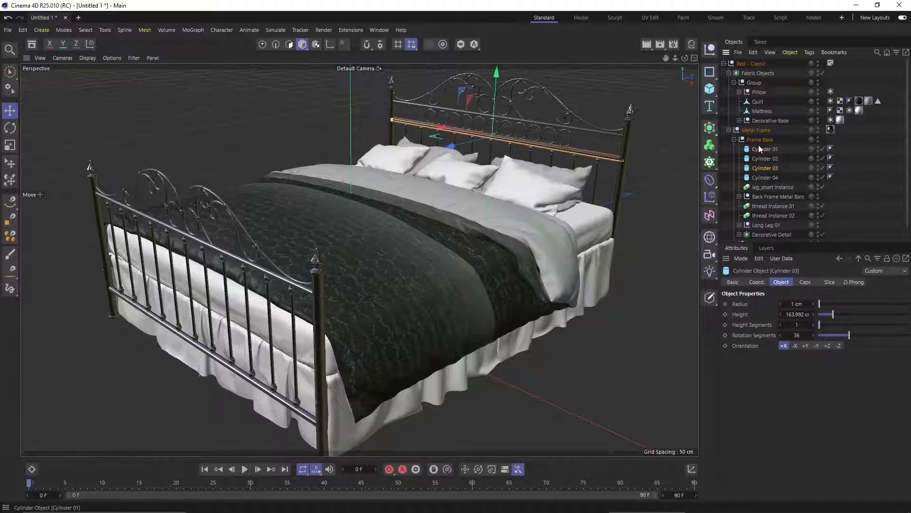
{"action": "left_click", "coordinate": [764, 177]}
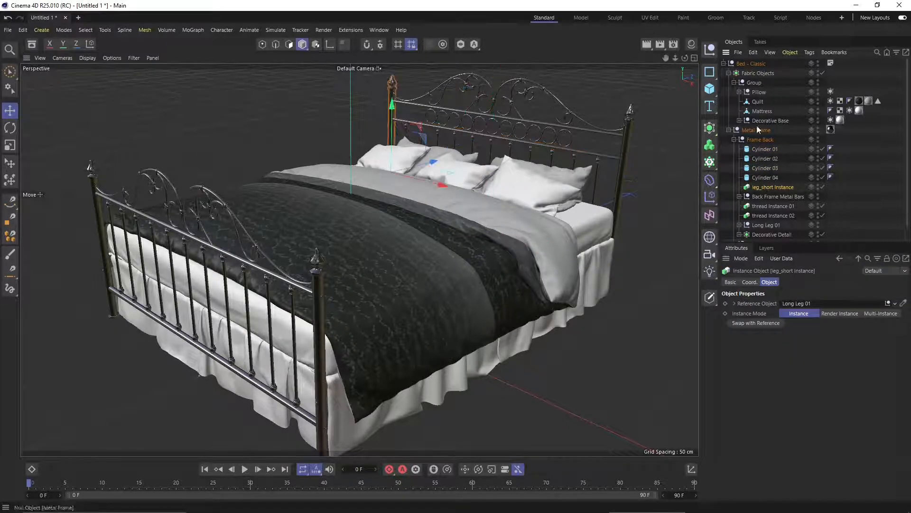
{"action": "left_click", "coordinate": [757, 101]}
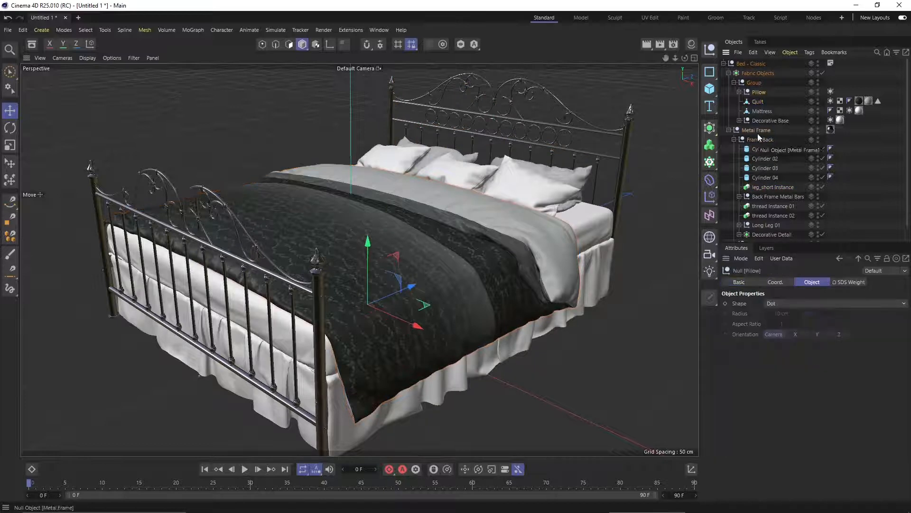
{"action": "left_click", "coordinate": [759, 158]}
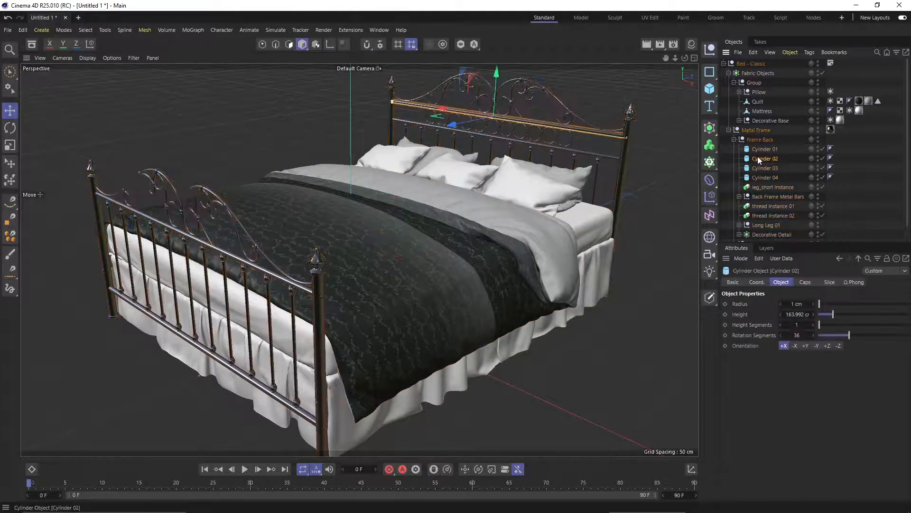
Pick the headboard bars, decorative scrollwork and quilt on the model to identify their objects, and compare with Cylinder 01
{"action": "left_click", "coordinate": [613, 160]}
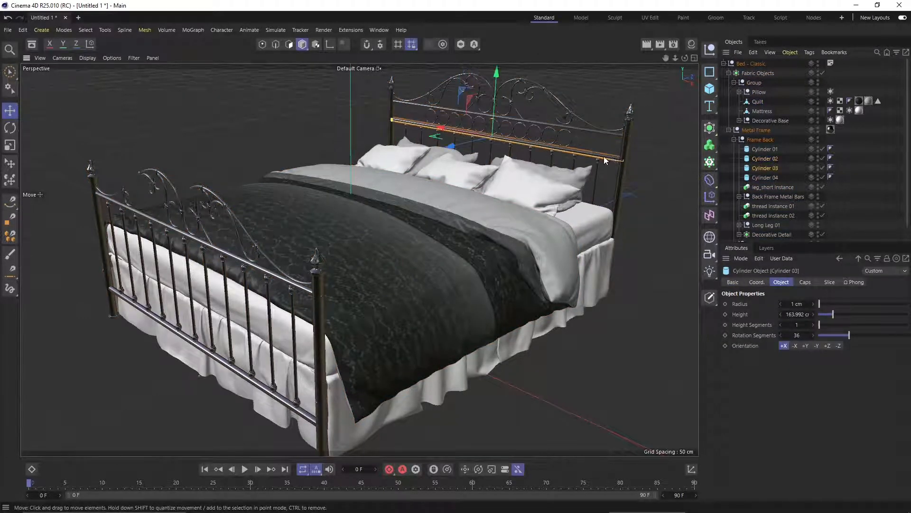
{"action": "left_click", "coordinate": [536, 121]}
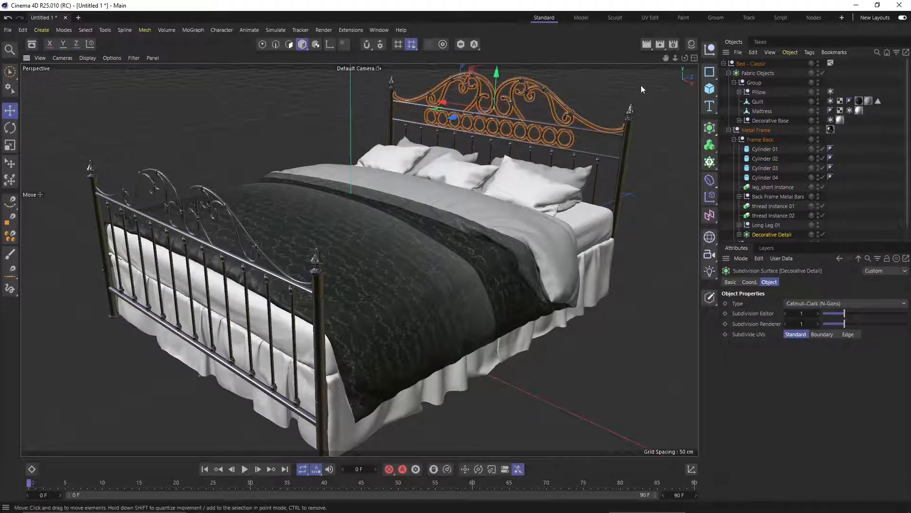
{"action": "left_click", "coordinate": [568, 98]}
{"action": "left_click", "coordinate": [466, 255]}
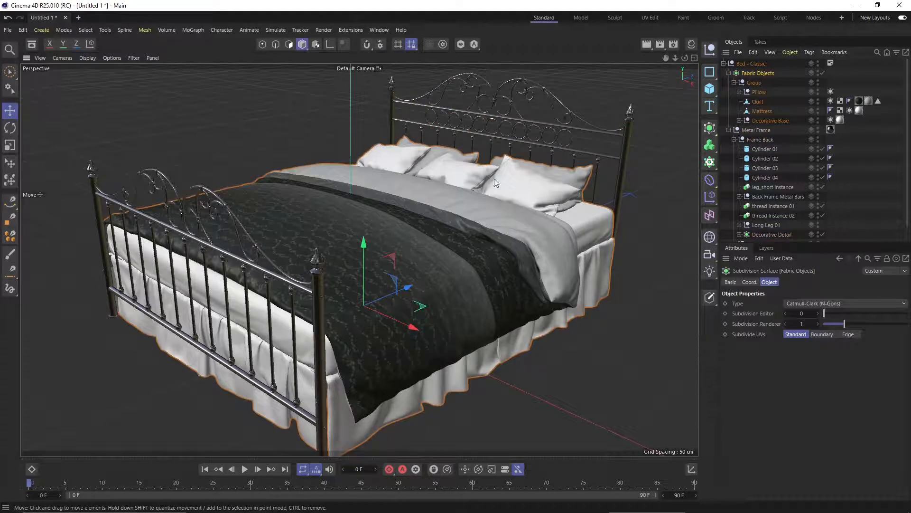
{"action": "left_click", "coordinate": [763, 148]}
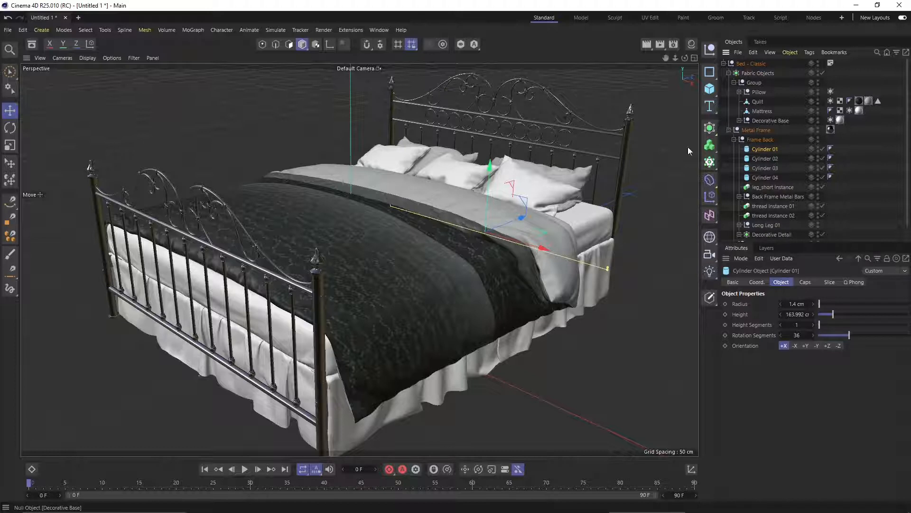
{"action": "left_click", "coordinate": [587, 156]}
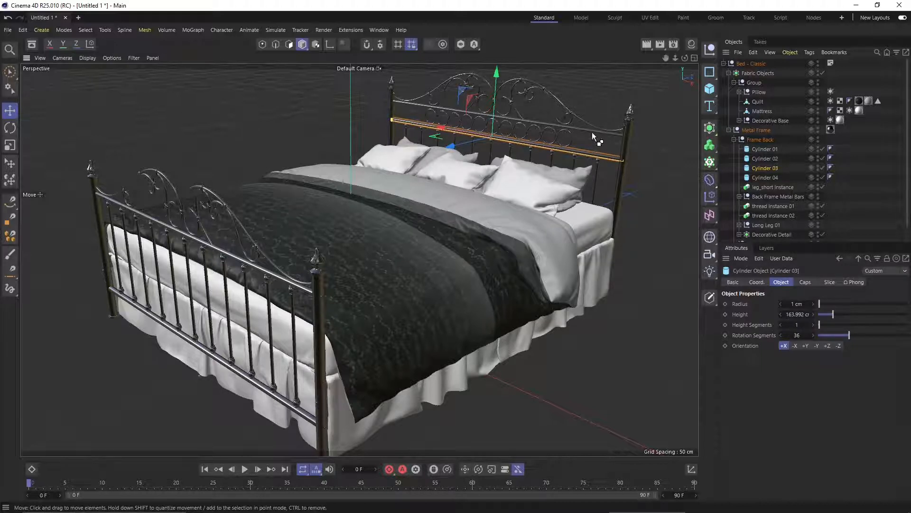
Practise adding and removing the upper headboard rail and the scrollwork as part of a multi-object selection, and clear the selection
{"action": "left_click", "coordinate": [592, 135], "text": "shift"}
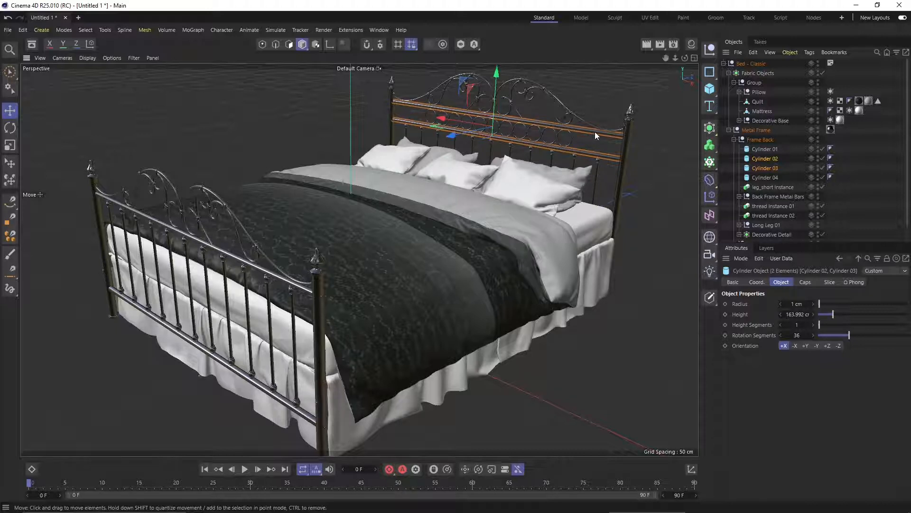
{"action": "left_click", "coordinate": [595, 132], "text": "ctrl"}
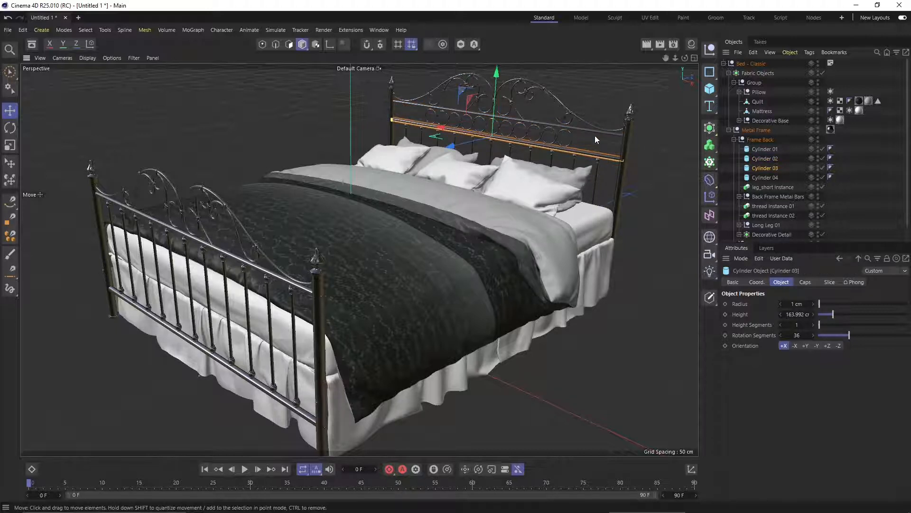
{"action": "left_click", "coordinate": [593, 124], "text": "shift"}
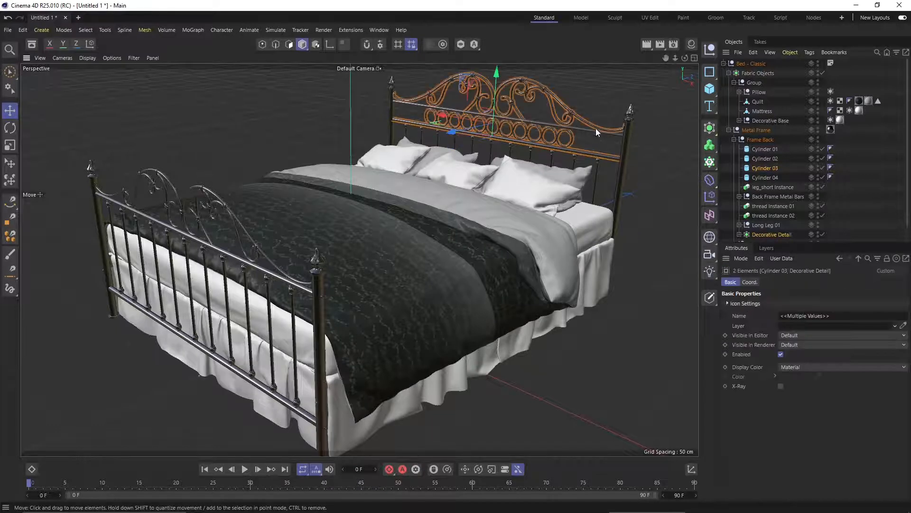
{"action": "left_click", "coordinate": [596, 127]}
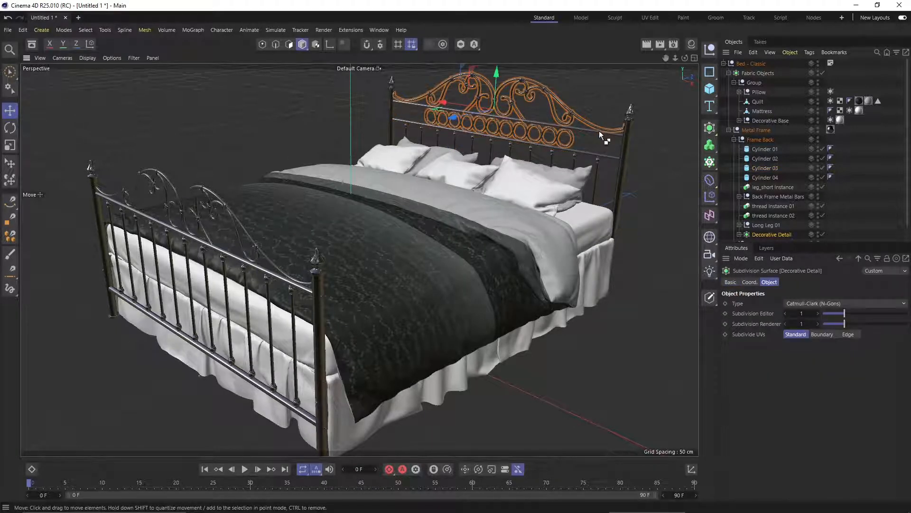
{"action": "left_click", "coordinate": [597, 128]}
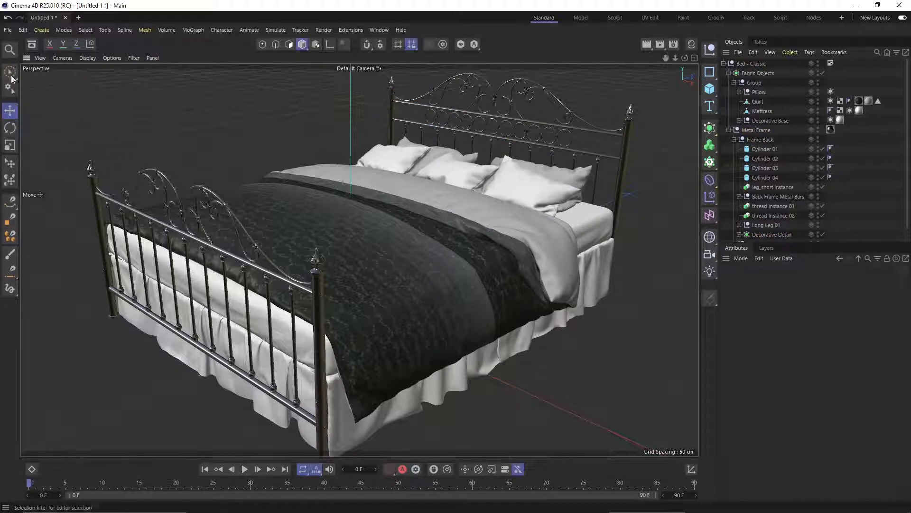
Search the command finder for "zoom", look through the matching commands, and close the finder
{"action": "left_click", "coordinate": [9, 49]}
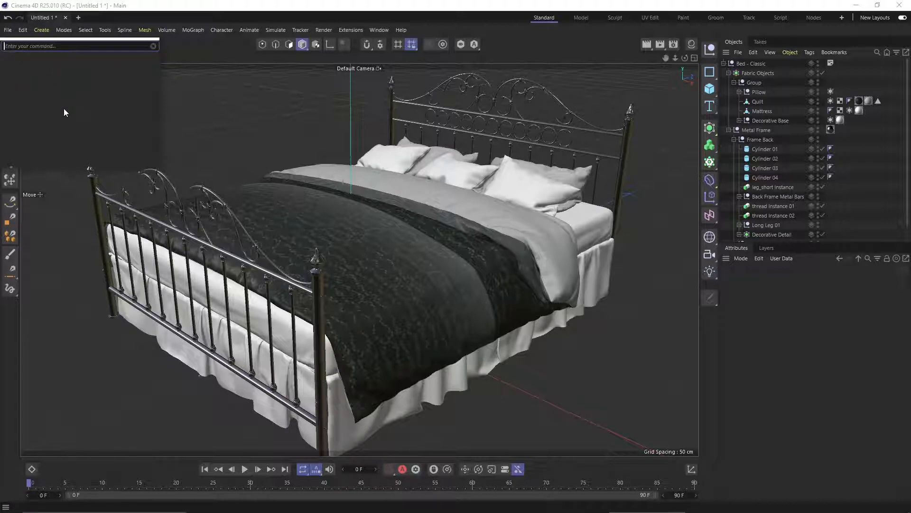
{"action": "type", "text": "zoom"}
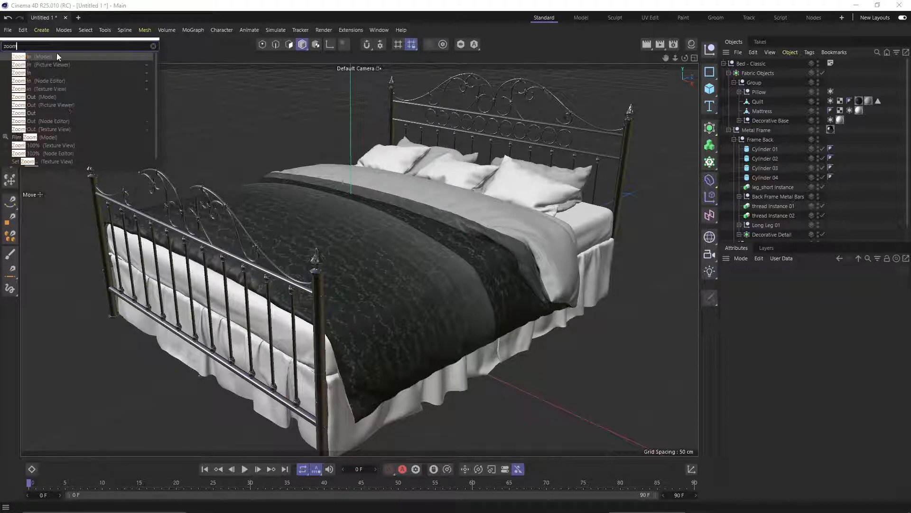
{"action": "scroll", "coordinate": [57, 85], "scroll_direction": "down", "scroll_amount": 1}
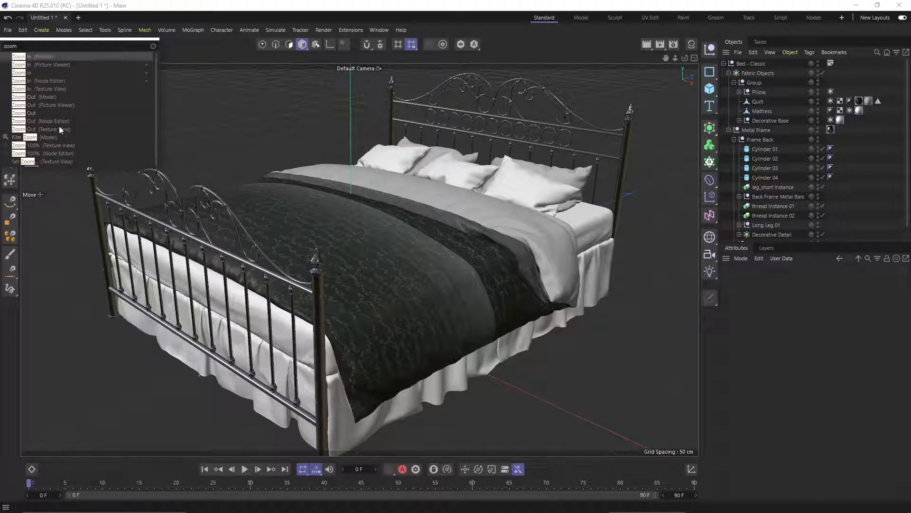
{"action": "scroll", "coordinate": [50, 87], "scroll_direction": "up", "scroll_amount": 1}
{"action": "left_click", "coordinate": [152, 46]}
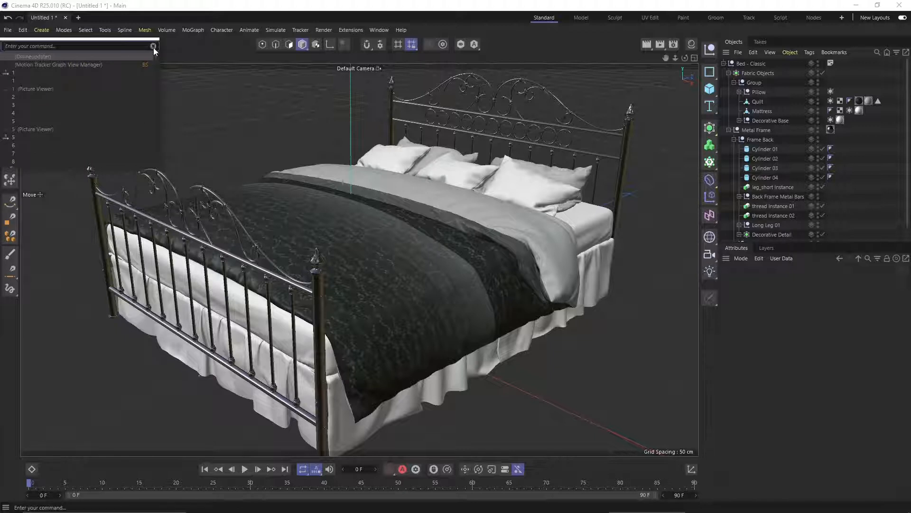
{"action": "key", "text": "Escape"}
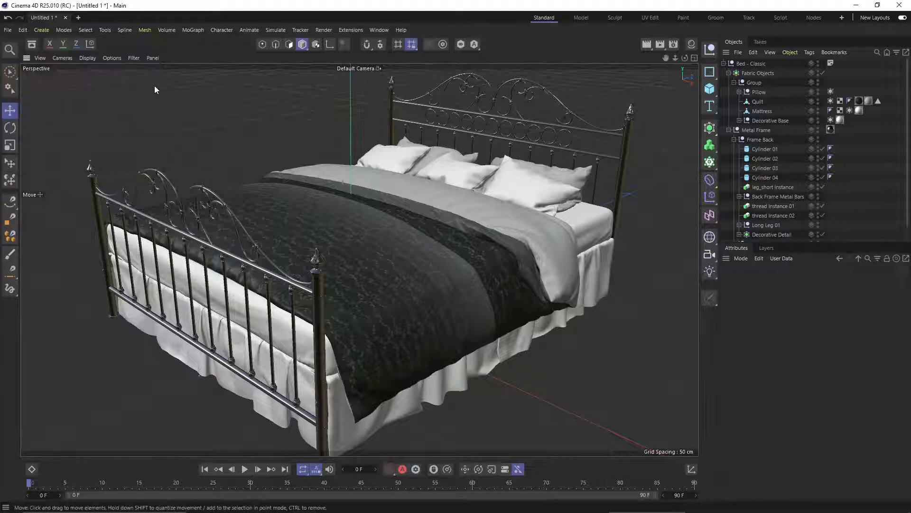
Use Live Selection to brush over the footboard and bedding, and across the headboard and bed, clearing the selection after each stroke
{"action": "left_click", "coordinate": [12, 79]}
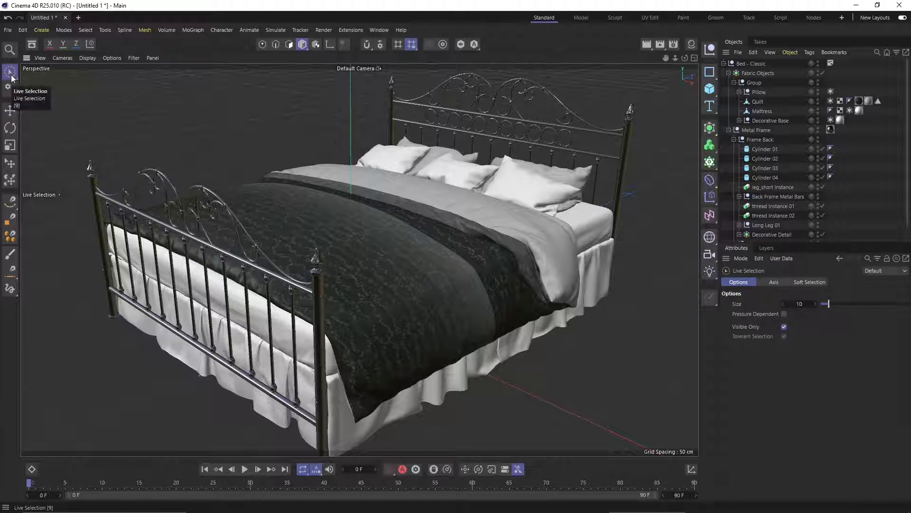
{"action": "left_click", "coordinate": [197, 237]}
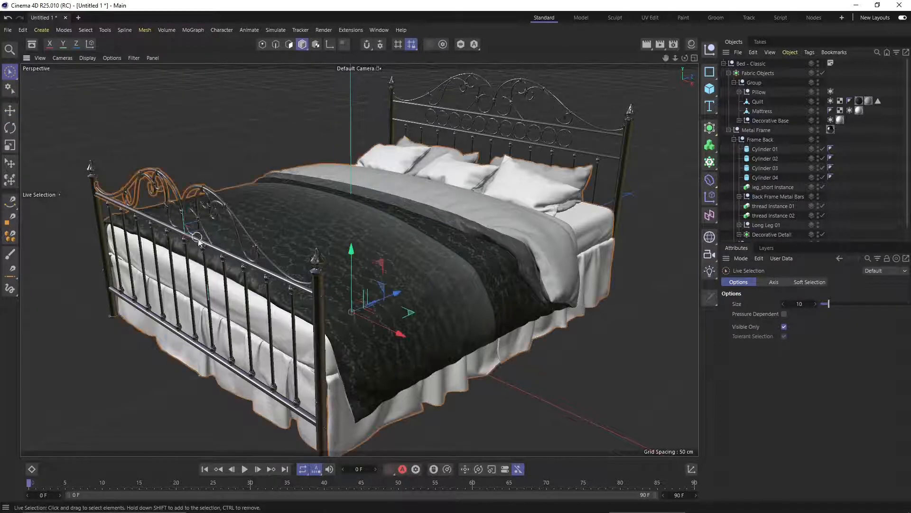
{"action": "left_click_drag", "start_coordinate": [199, 238], "coordinate": [235, 308]}
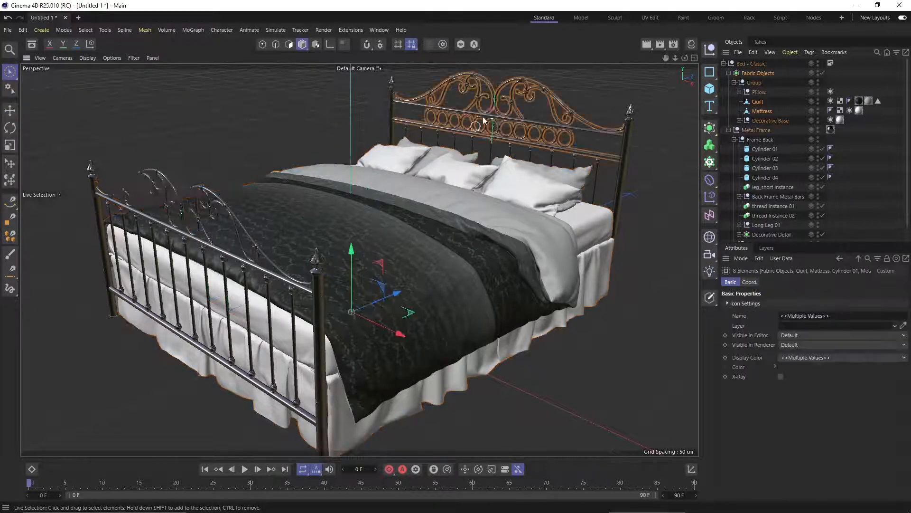
{"action": "left_click", "coordinate": [300, 113]}
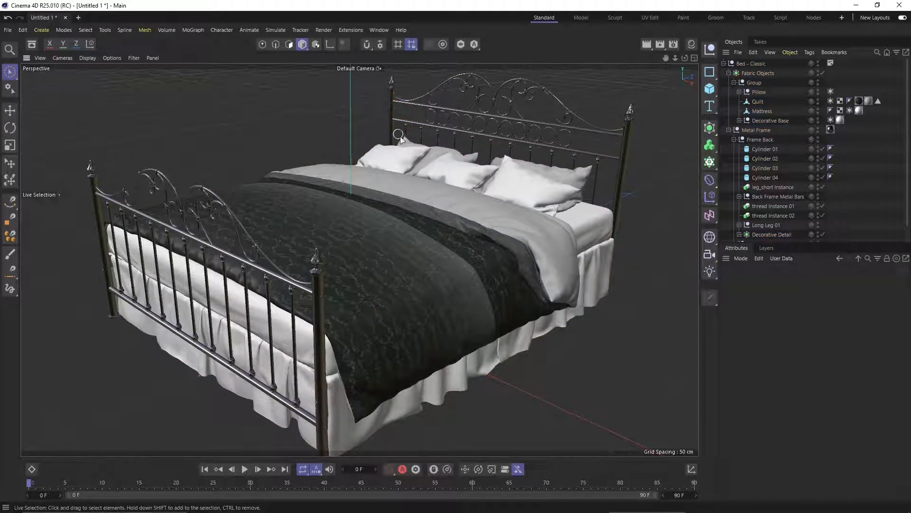
{"action": "left_click", "coordinate": [385, 157]}
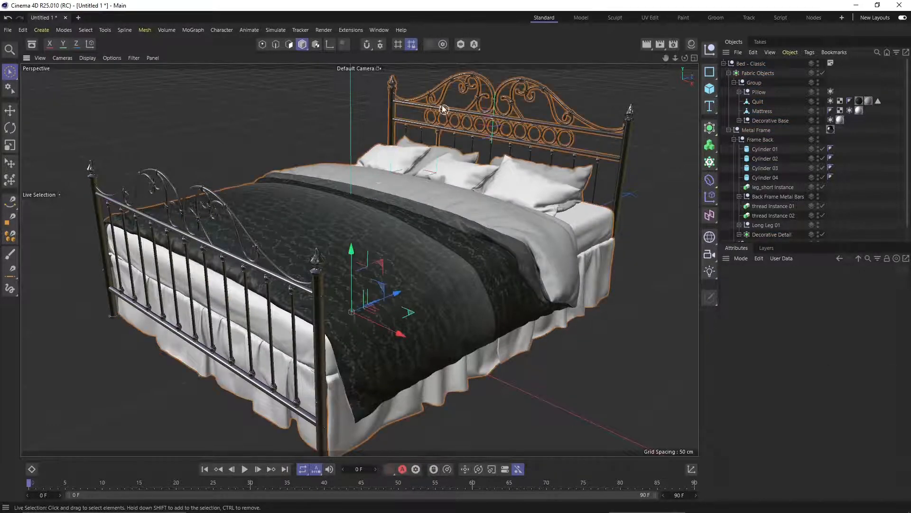
{"action": "mouse_move", "coordinate": [442, 105]}
{"action": "left_mouse_down"}
{"action": "mouse_move", "coordinate": [497, 95]}
{"action": "mouse_move", "coordinate": [608, 120]}
{"action": "mouse_move", "coordinate": [632, 141]}
{"action": "mouse_move", "coordinate": [606, 289]}
{"action": "left_mouse_up"}
{"action": "left_click", "coordinate": [617, 326]}
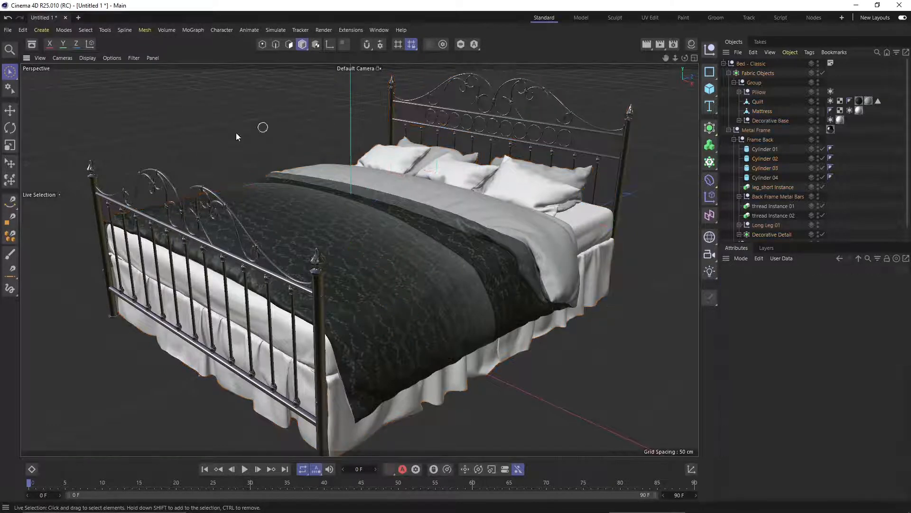
Detach the selection tools into a floating palette and place it over the viewport
{"action": "left_click", "coordinate": [11, 72]}
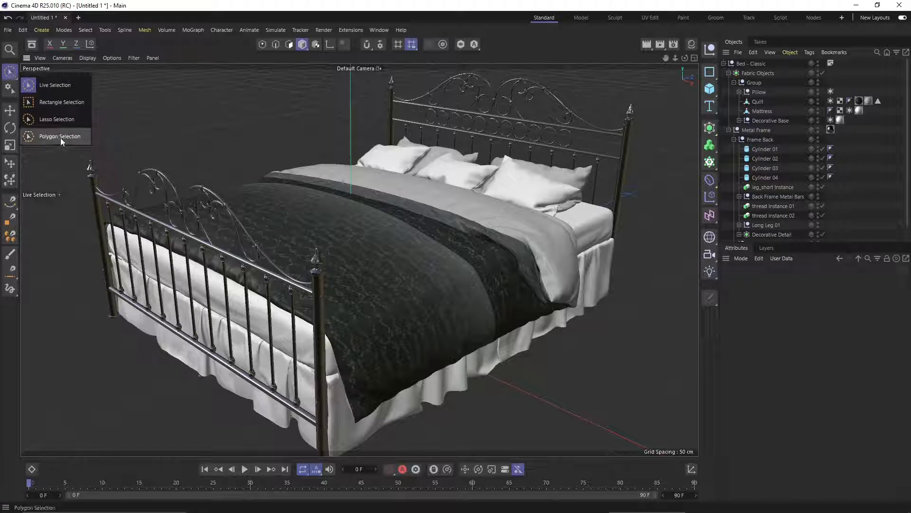
{"action": "left_click", "coordinate": [59, 76]}
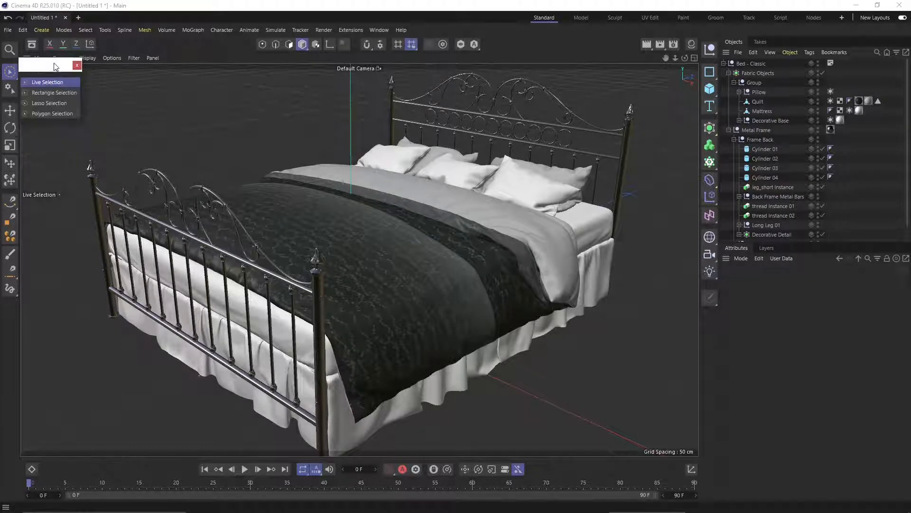
{"action": "left_click_drag", "start_coordinate": [55, 62], "coordinate": [75, 76]}
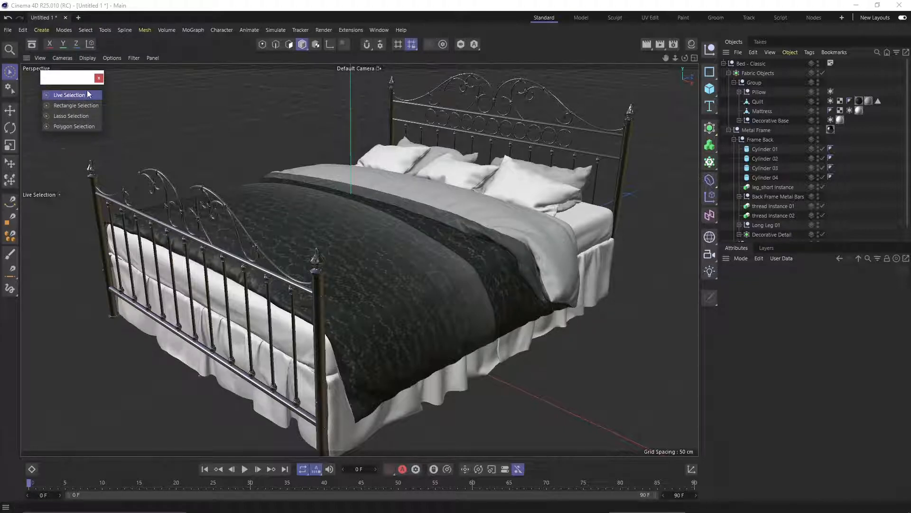
Use Rectangle Selection to box-select the headboard with the pillows, one end of the headboard, and the outer footboard post
{"action": "left_click", "coordinate": [71, 105]}
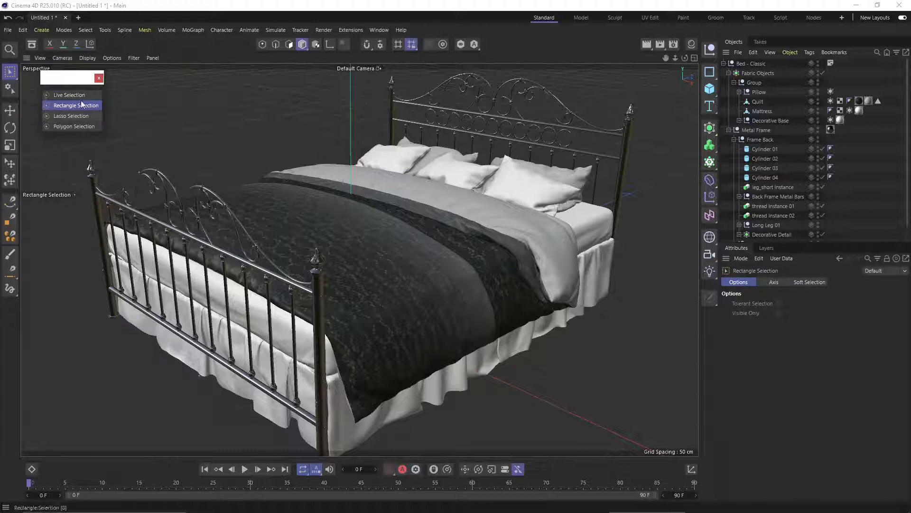
{"action": "scroll", "coordinate": [411, 175], "scroll_direction": "down", "scroll_amount": 3}
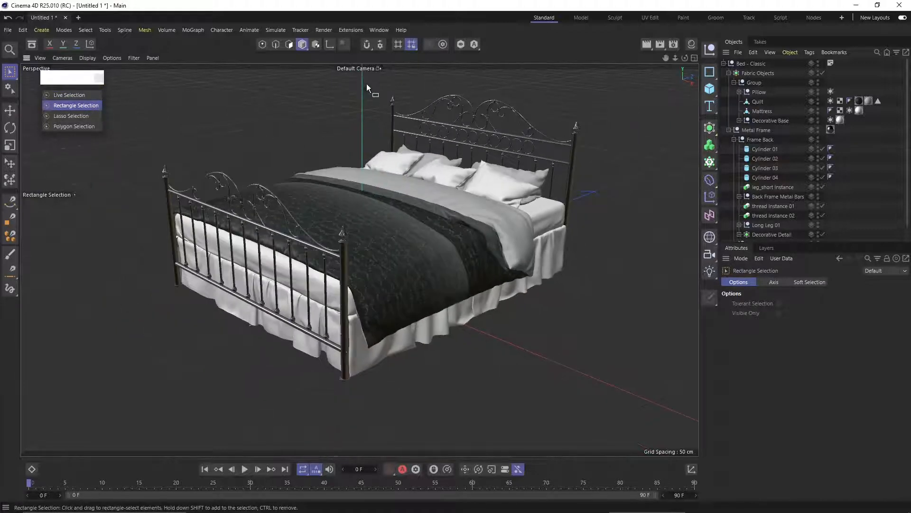
{"action": "left_click_drag", "start_coordinate": [367, 84], "coordinate": [641, 213]}
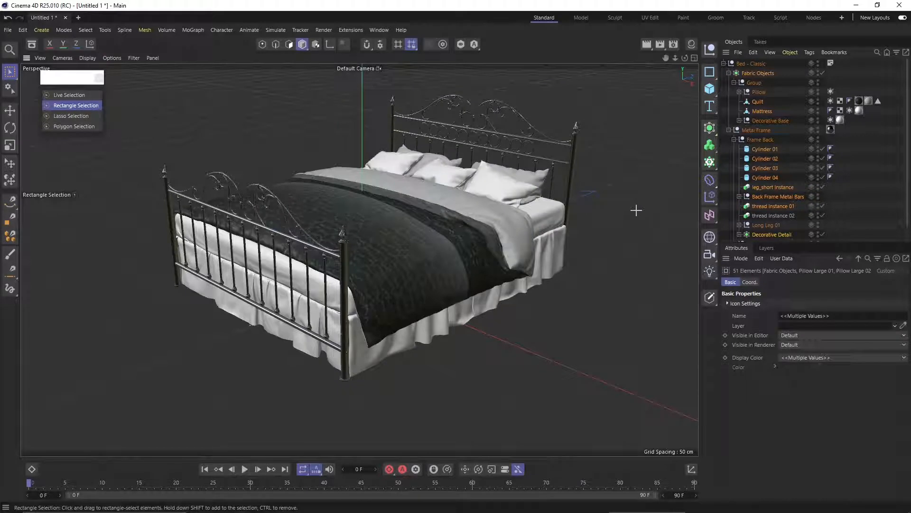
{"action": "left_click_drag", "start_coordinate": [600, 120], "coordinate": [534, 197]}
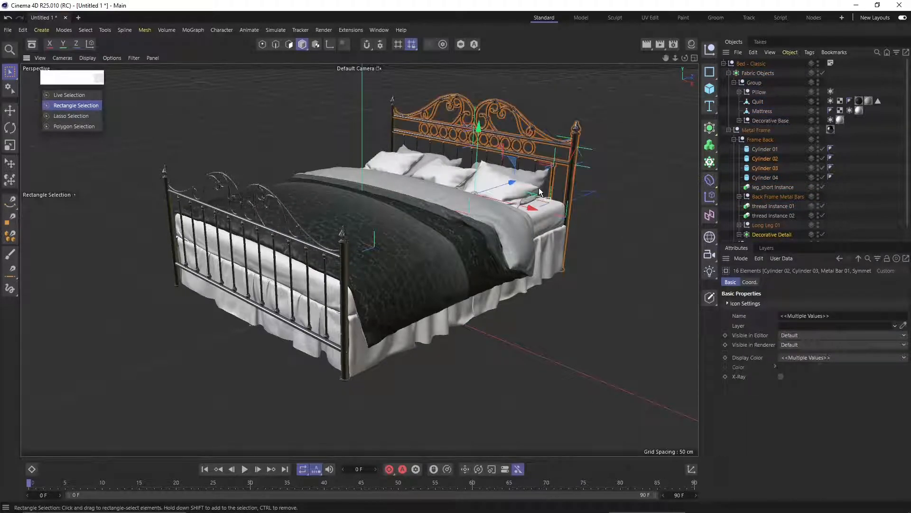
{"action": "left_click", "coordinate": [276, 110]}
{"action": "left_click_drag", "start_coordinate": [142, 132], "coordinate": [195, 337]}
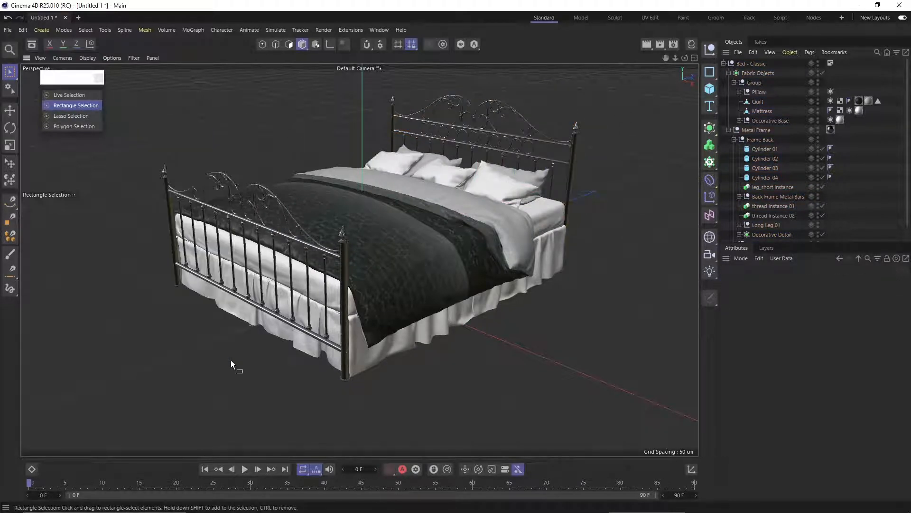
Clear the selection and use Lasso Selection to draw a freehand outline around the footboard end of the bed
{"action": "left_click", "coordinate": [175, 152]}
{"action": "left_click", "coordinate": [72, 116]}
{"action": "mouse_move", "coordinate": [205, 131]}
{"action": "left_mouse_down"}
{"action": "mouse_move", "coordinate": [121, 183]}
{"action": "mouse_move", "coordinate": [130, 285]}
{"action": "mouse_move", "coordinate": [231, 389]}
{"action": "mouse_move", "coordinate": [401, 413]}
{"action": "mouse_move", "coordinate": [380, 157]}
{"action": "mouse_move", "coordinate": [327, 147]}
{"action": "left_mouse_up"}
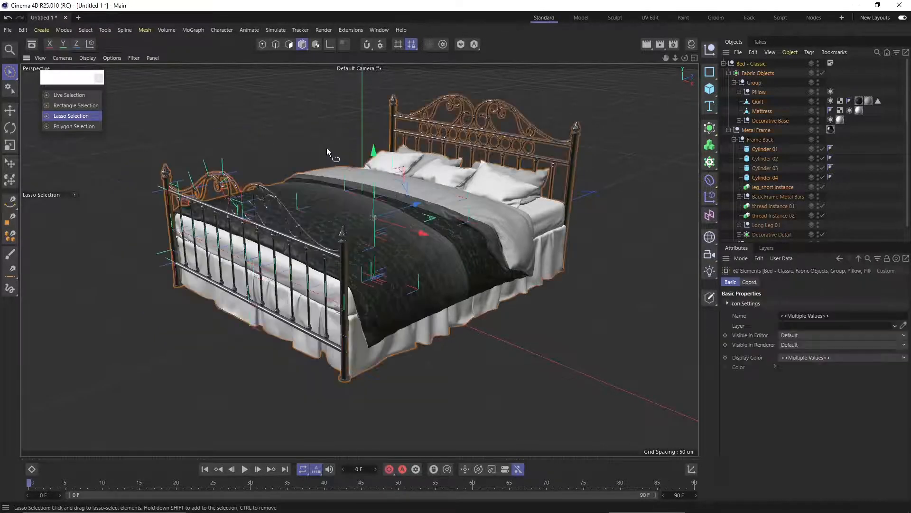
Use Polygon Selection to enclose the footboard and the front of the bed in a multi-sided outline
{"action": "left_click", "coordinate": [71, 126]}
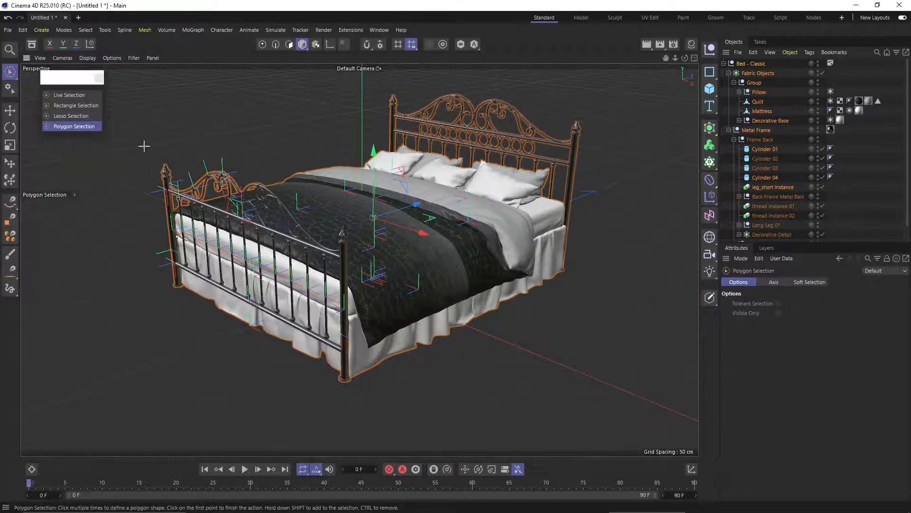
{"action": "left_click", "coordinate": [144, 147]}
{"action": "left_click", "coordinate": [120, 300]}
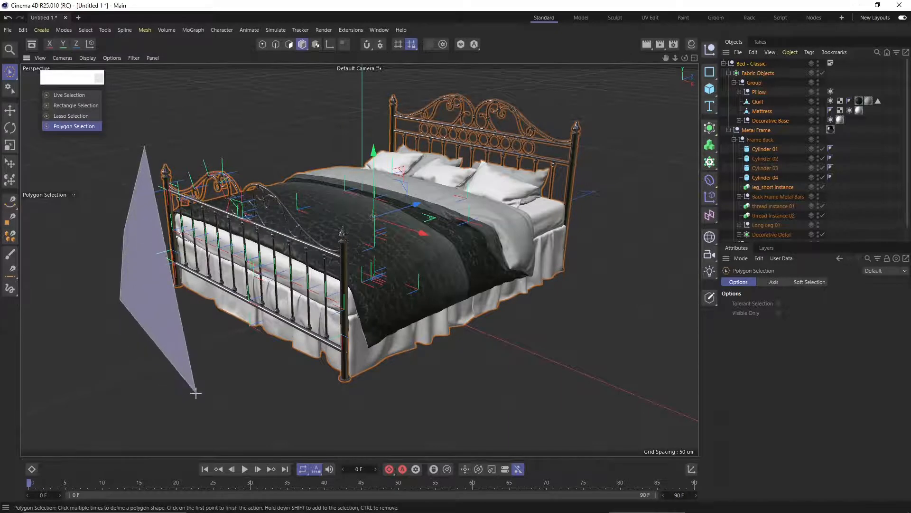
{"action": "left_click", "coordinate": [196, 393]}
{"action": "left_click", "coordinate": [365, 419]}
{"action": "left_click", "coordinate": [449, 375]}
{"action": "left_click", "coordinate": [382, 209]}
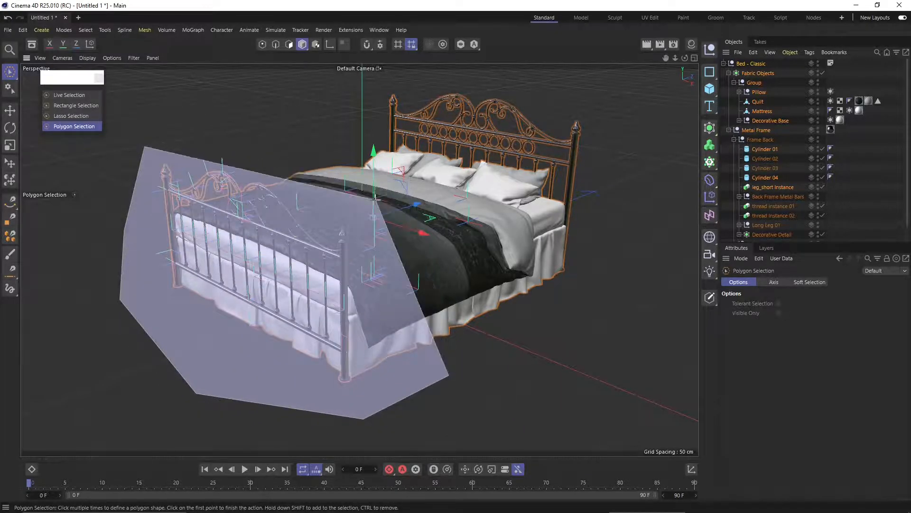
{"action": "left_click", "coordinate": [221, 121]}
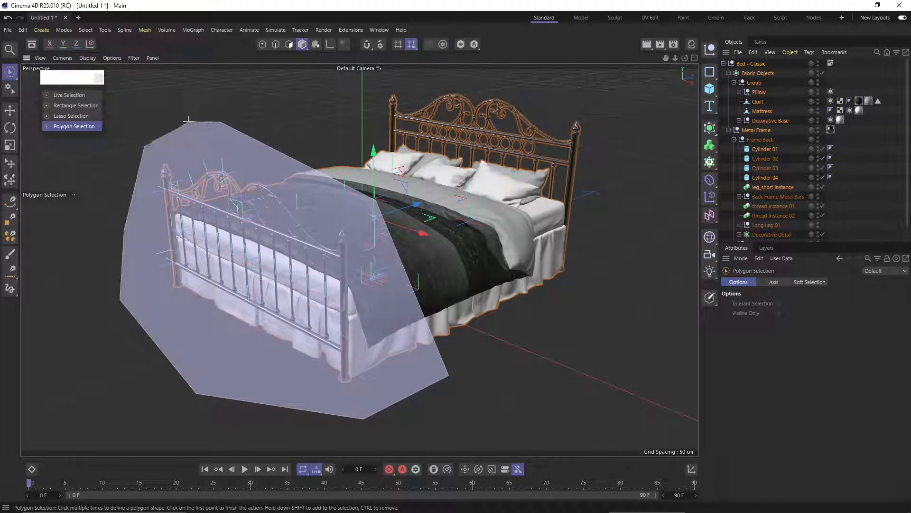
{"action": "double_click", "coordinate": [186, 121]}
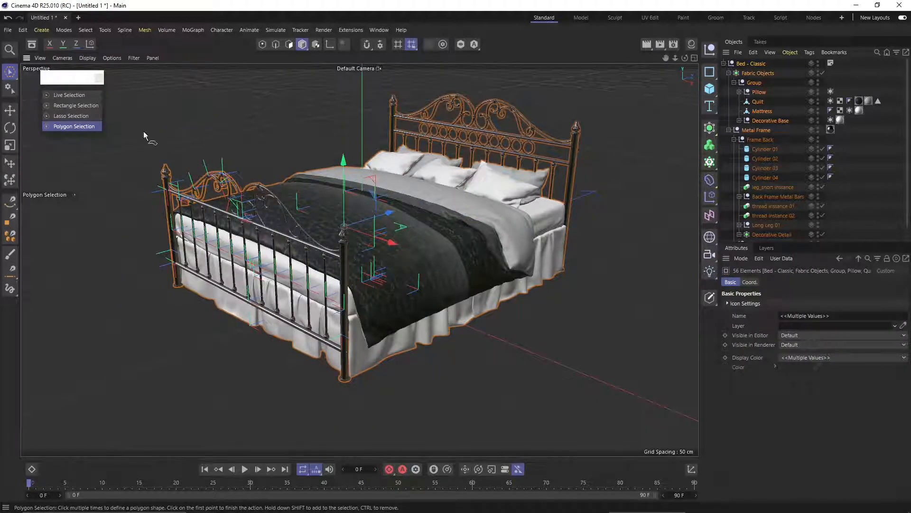
Close the floating selection palette, switch to the Move tool, and deselect all bed objects
{"action": "left_click", "coordinate": [63, 79]}
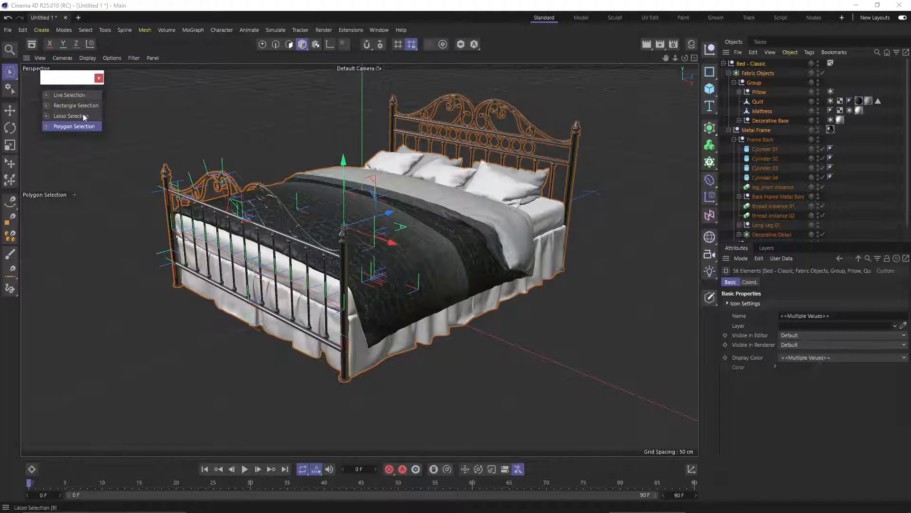
{"action": "left_click", "coordinate": [98, 78]}
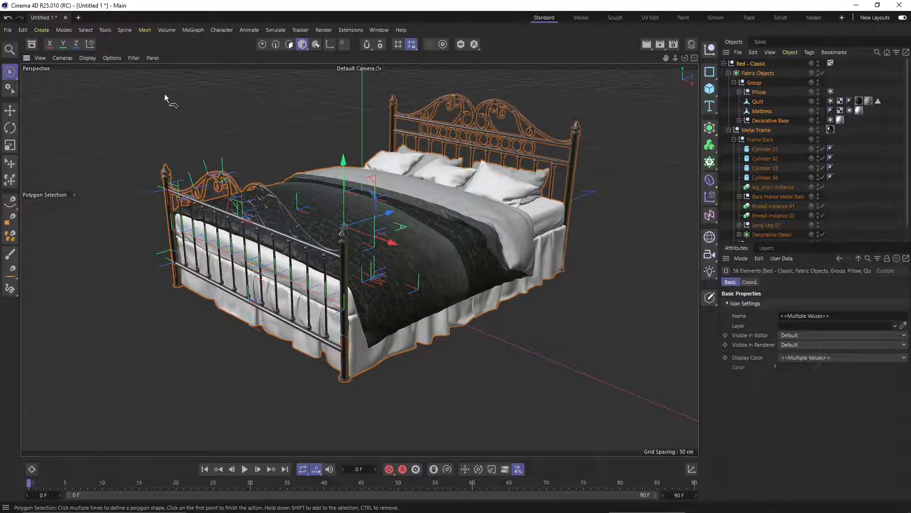
{"action": "left_click", "coordinate": [10, 87]}
{"action": "left_click", "coordinate": [8, 59]}
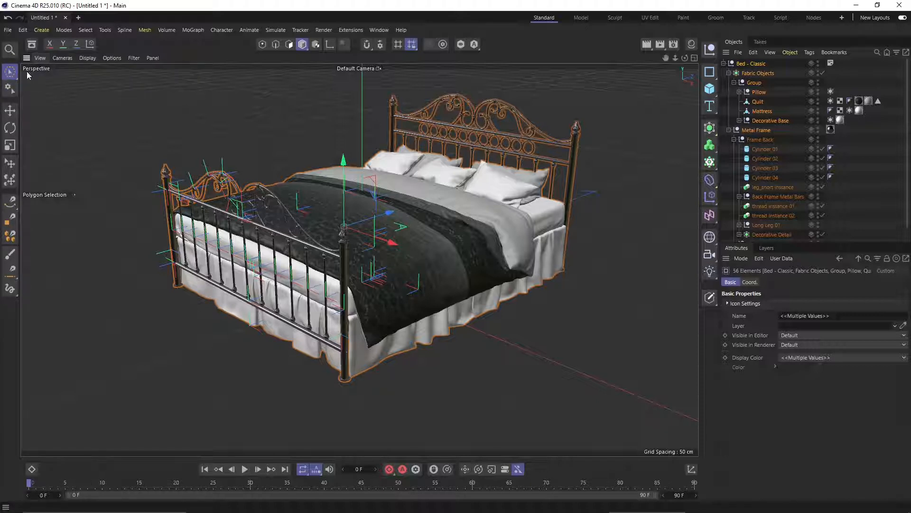
{"action": "left_click", "coordinate": [10, 114]}
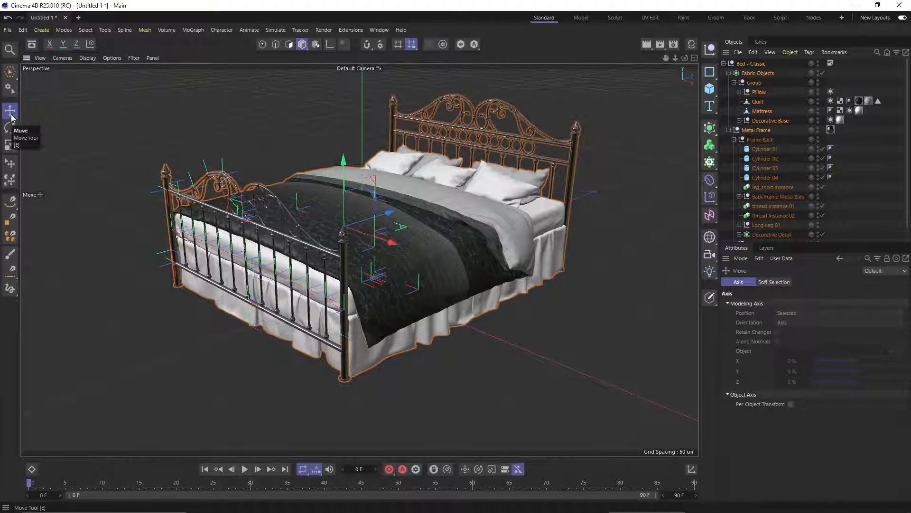
{"action": "left_click", "coordinate": [286, 172]}
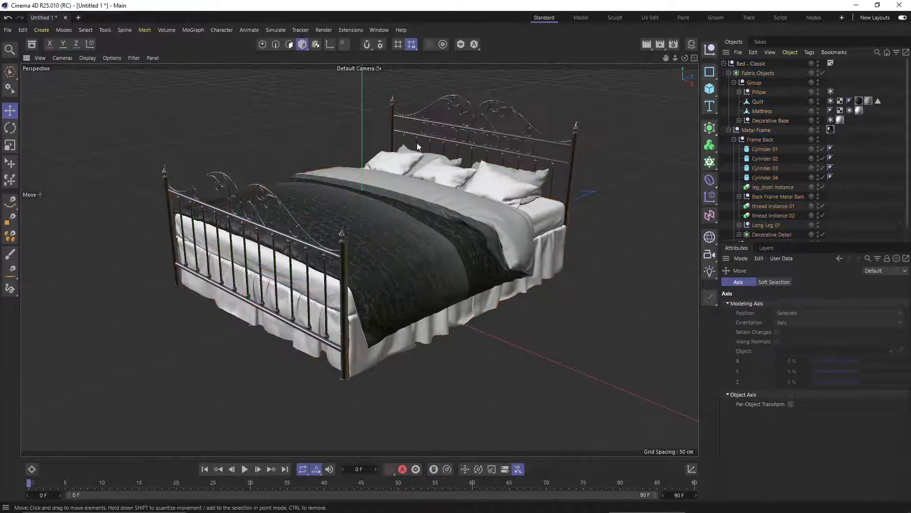
Select the headboard's decorative detail and bring it into close view with Frame Selected Objects
{"action": "left_click", "coordinate": [417, 121]}
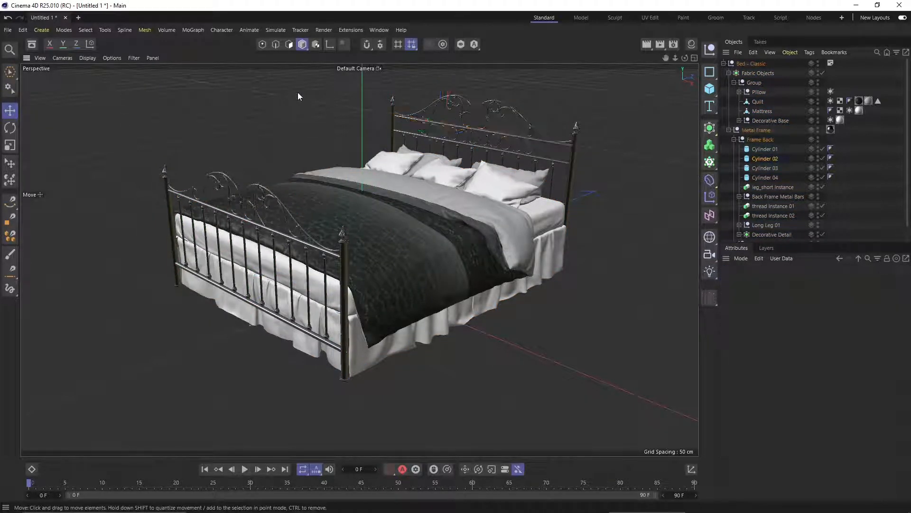
{"action": "left_click", "coordinate": [39, 58]}
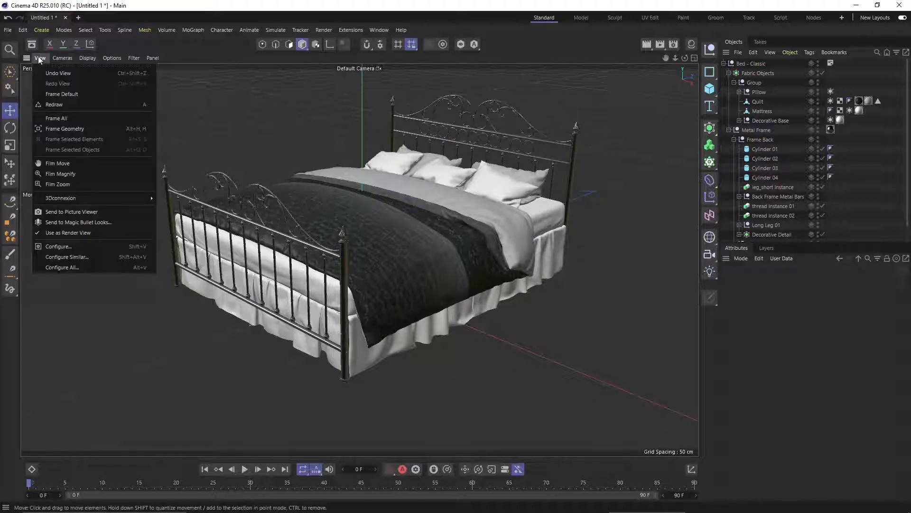
{"action": "left_click", "coordinate": [422, 128]}
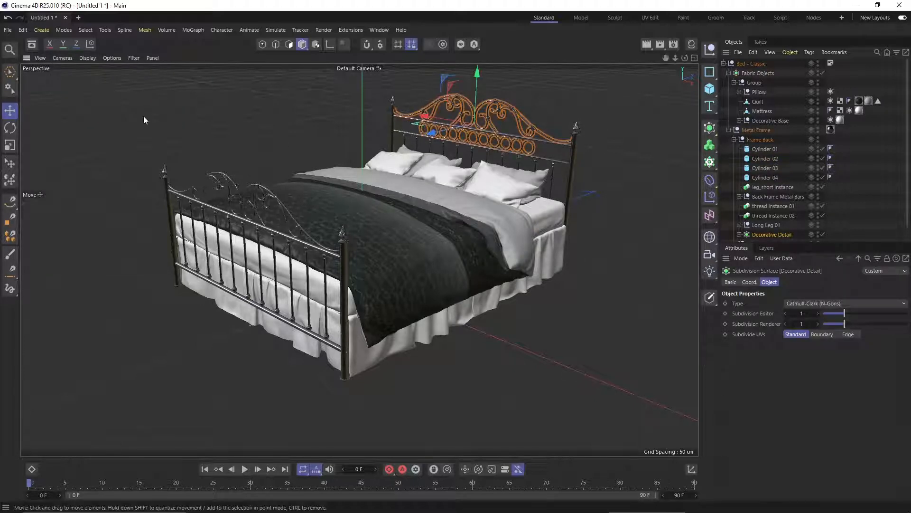
{"action": "left_click", "coordinate": [40, 59]}
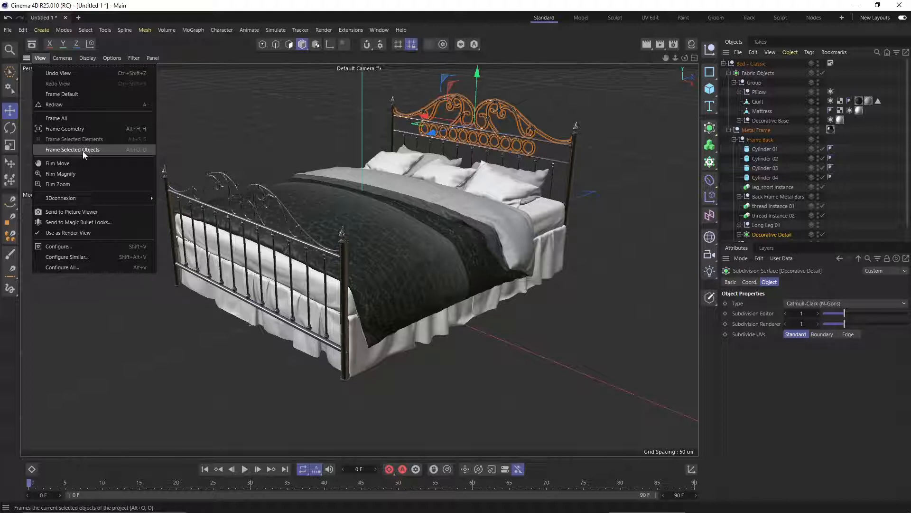
{"action": "left_click", "coordinate": [130, 151]}
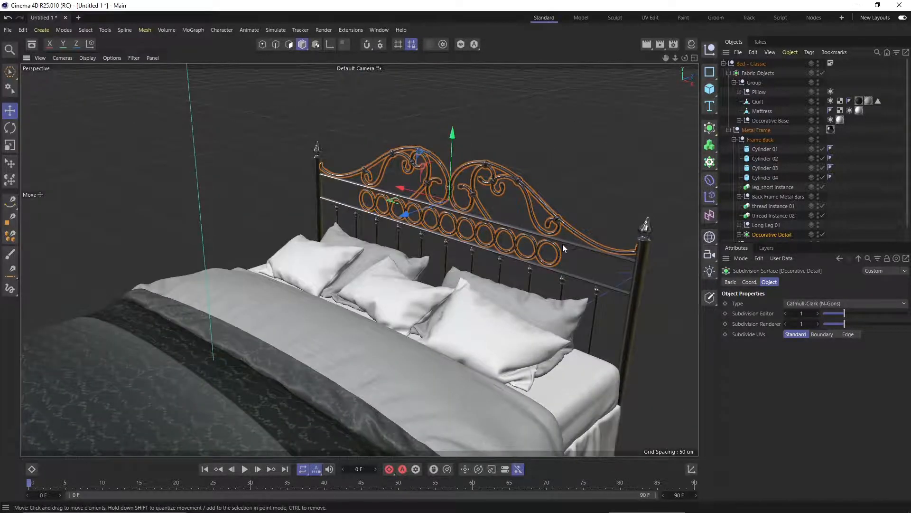
{"action": "scroll", "coordinate": [569, 240], "scroll_direction": "up", "scroll_amount": 6}
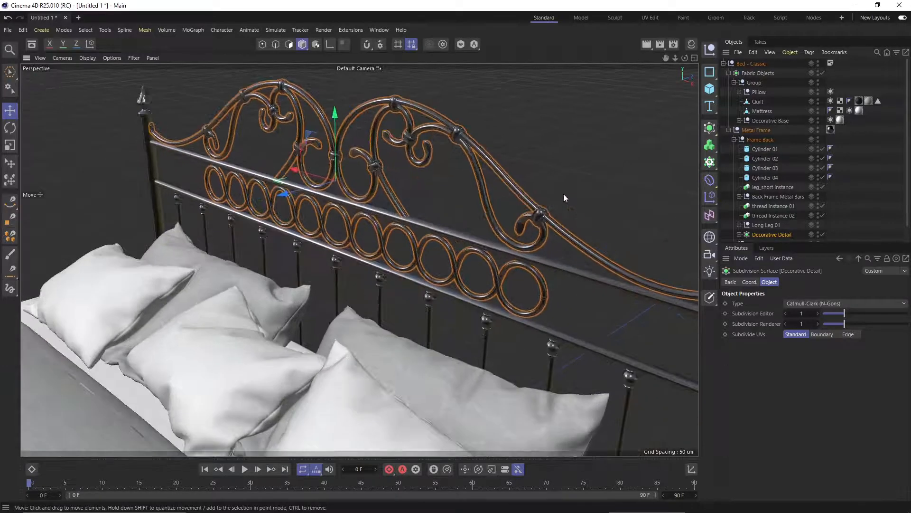
{"action": "scroll", "coordinate": [469, 206], "scroll_direction": "up", "scroll_amount": 2}
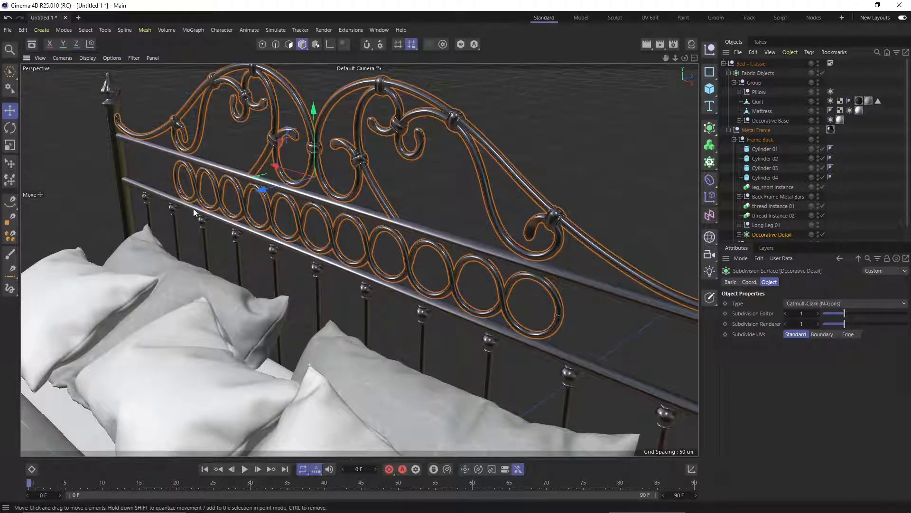
{"action": "scroll", "coordinate": [193, 209], "scroll_direction": "up", "scroll_amount": 1}
Select one of the headboard's vertical metal bars and centre the view on it with Frame Selected Objects
{"action": "left_click", "coordinate": [282, 260]}
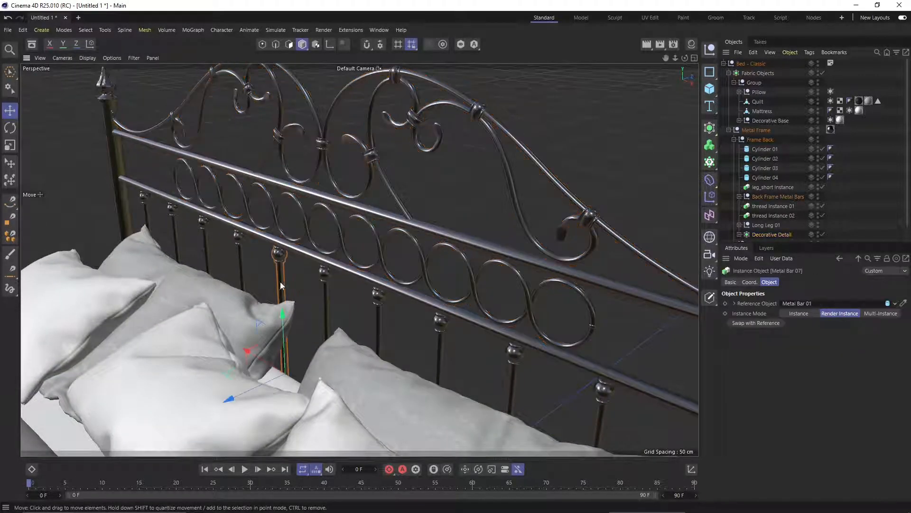
{"action": "left_click", "coordinate": [40, 58]}
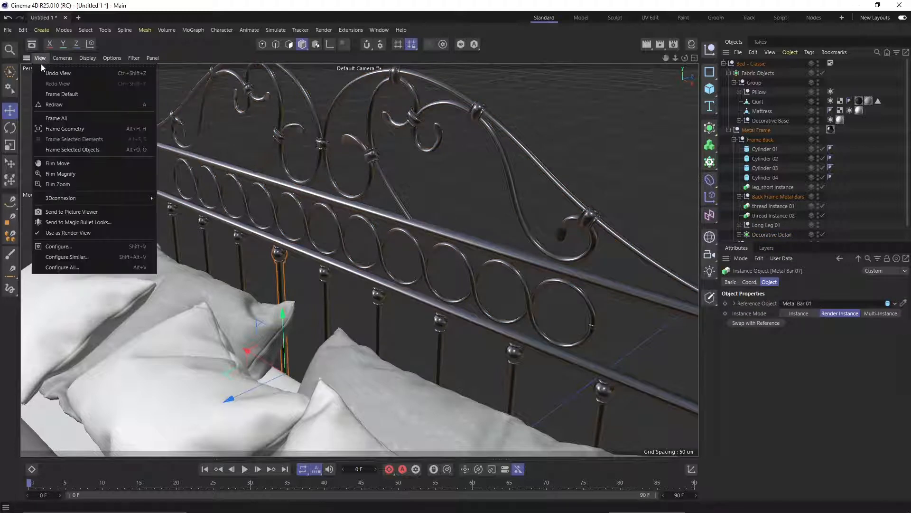
{"action": "left_click", "coordinate": [62, 150]}
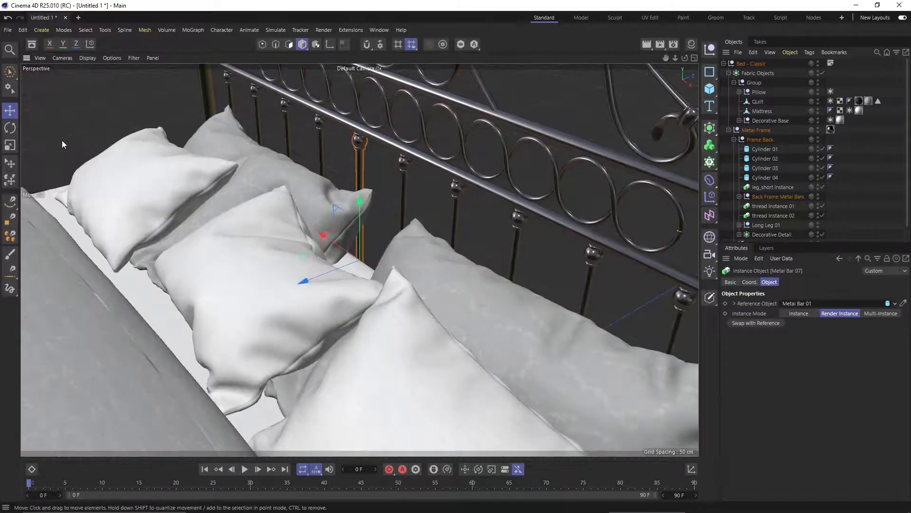
Bring the whole bed back into view with Frame Geometry and Frame All, and clear the selection
{"action": "left_click", "coordinate": [45, 59]}
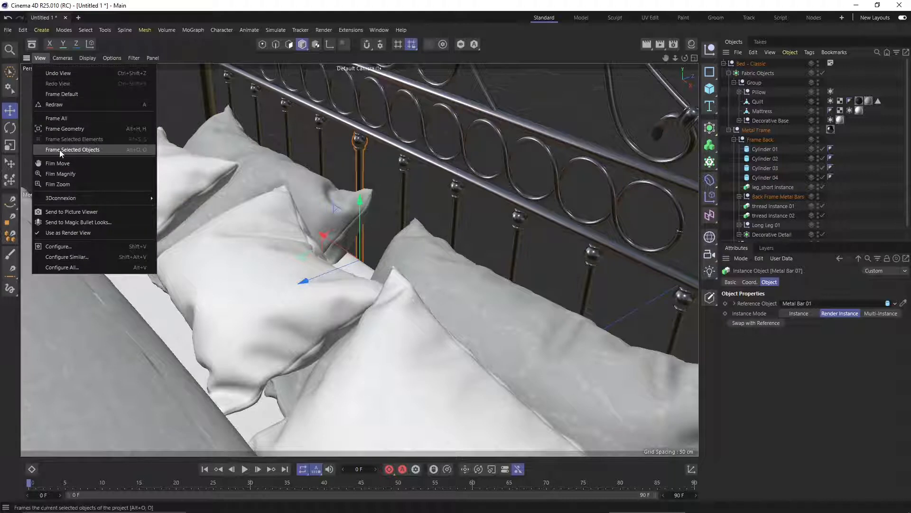
{"action": "left_click", "coordinate": [65, 128]}
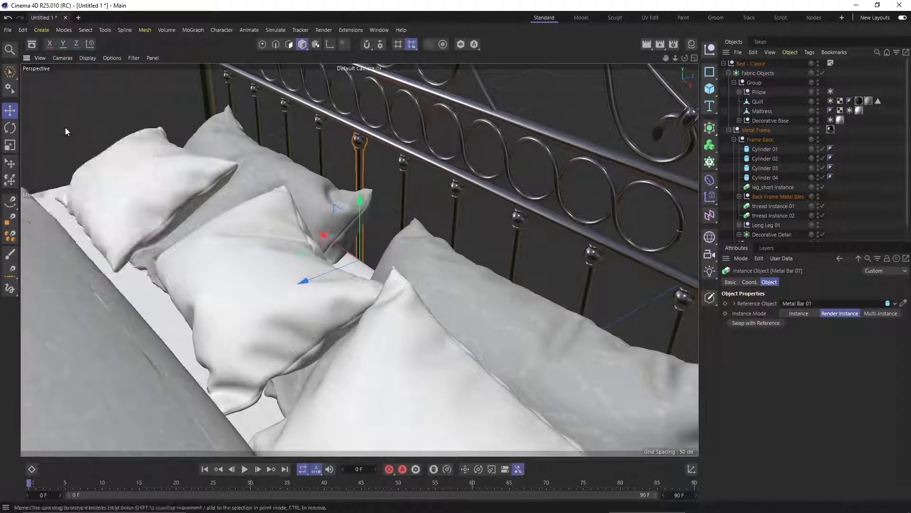
{"action": "left_click", "coordinate": [57, 62]}
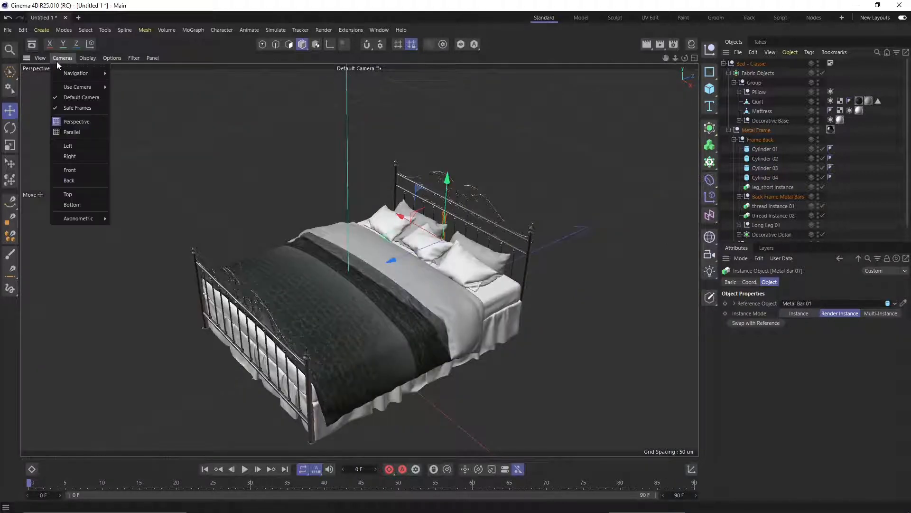
{"action": "left_click", "coordinate": [40, 58]}
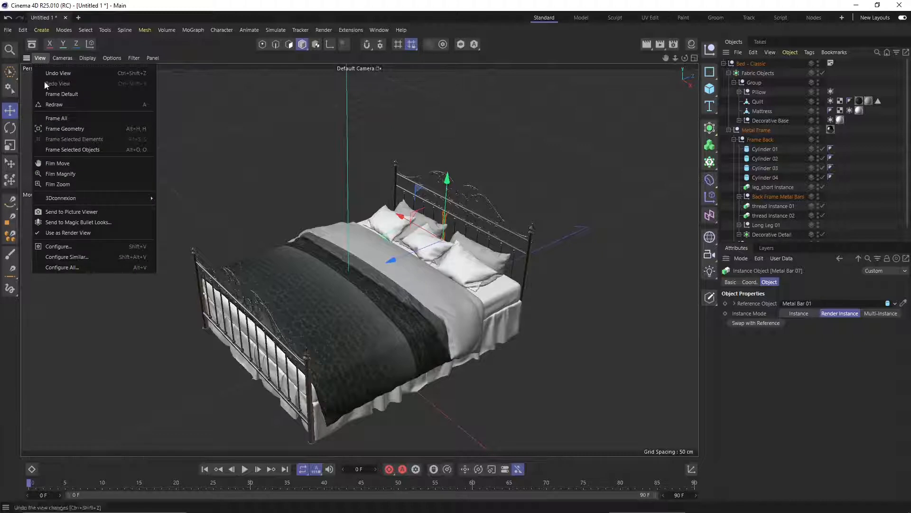
{"action": "left_click", "coordinate": [61, 120]}
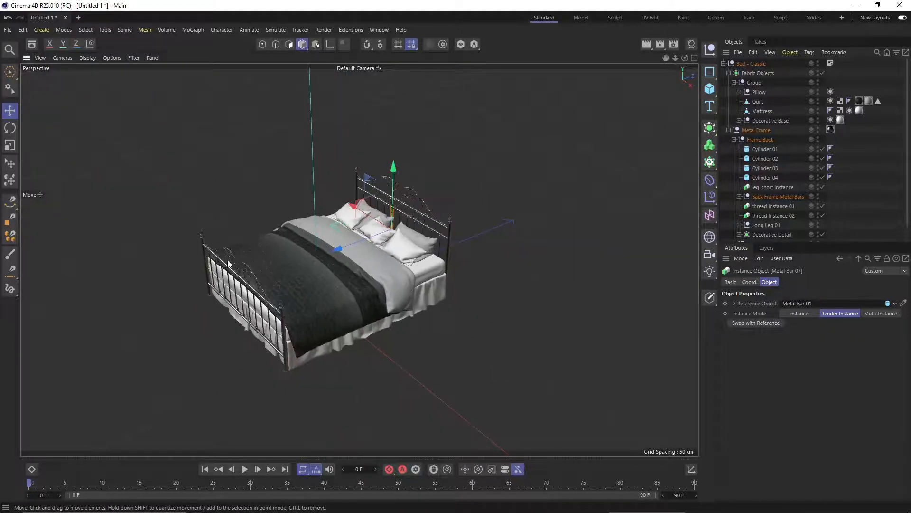
{"action": "left_click_drag", "start_coordinate": [194, 302], "coordinate": [197, 238], "text": "alt"}
{"action": "left_click", "coordinate": [130, 156]}
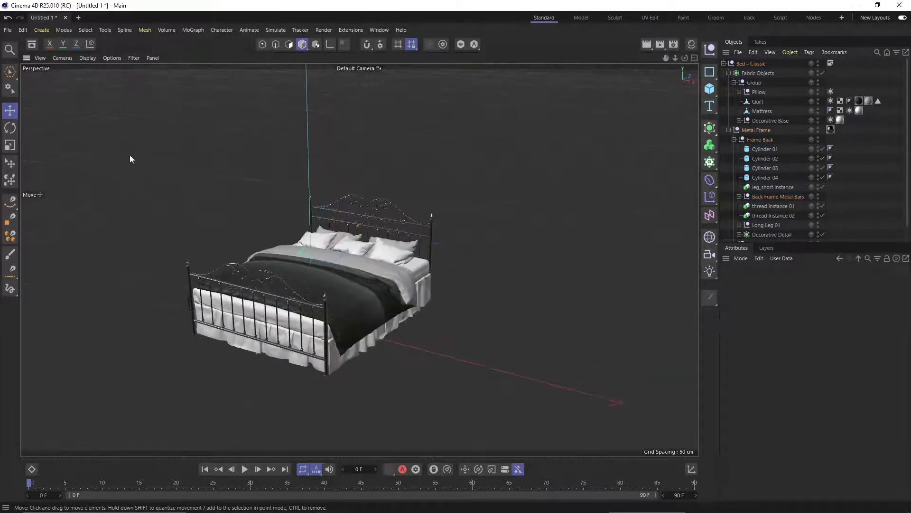
Switch to Live Selection and turn off Polygon in the selection filter, testing it on the bed's objects
{"action": "left_click_drag", "start_coordinate": [11, 71], "coordinate": [29, 86]}
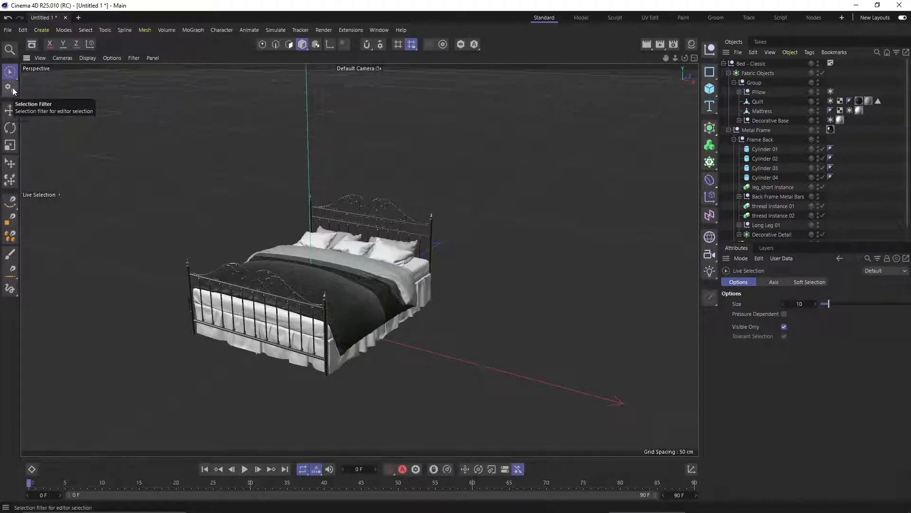
{"action": "left_click", "coordinate": [13, 90]}
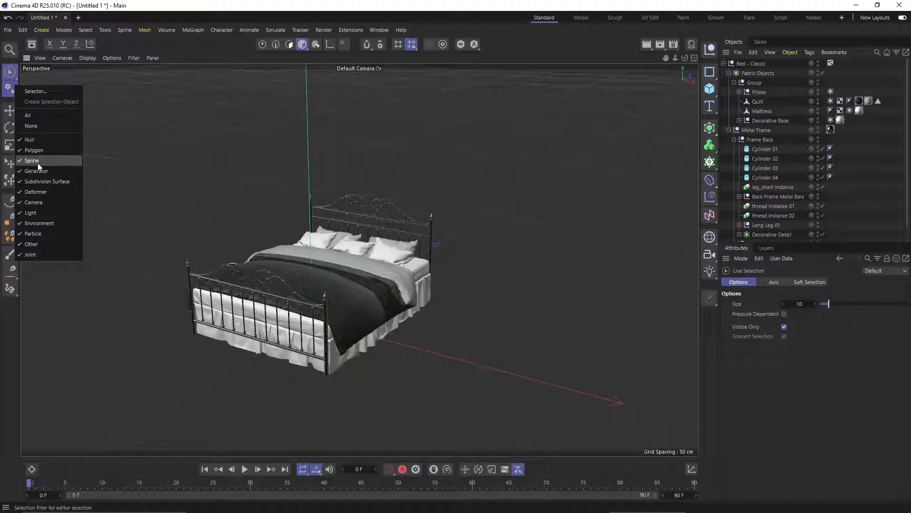
{"action": "left_click", "coordinate": [33, 150]}
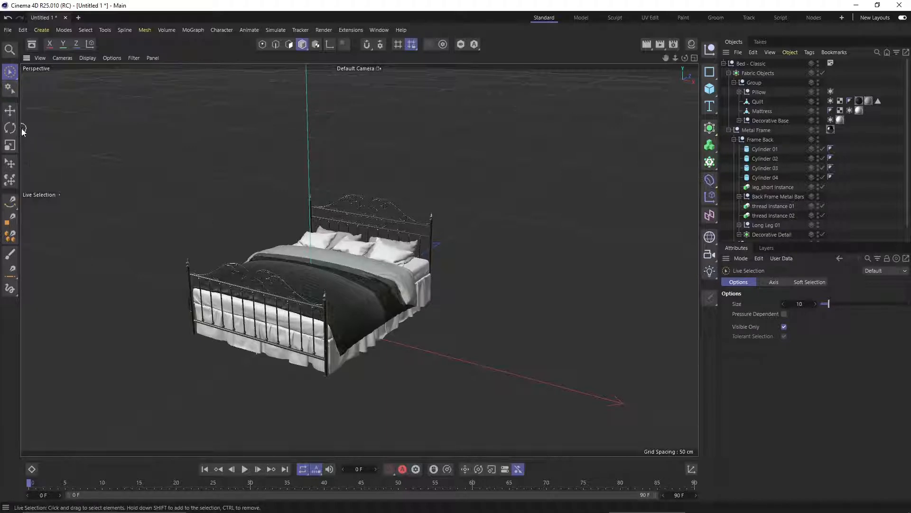
{"action": "left_click", "coordinate": [16, 90]}
{"action": "left_click", "coordinate": [32, 150]}
{"action": "key", "text": "ctrl+a"}
{"action": "left_click", "coordinate": [123, 225]}
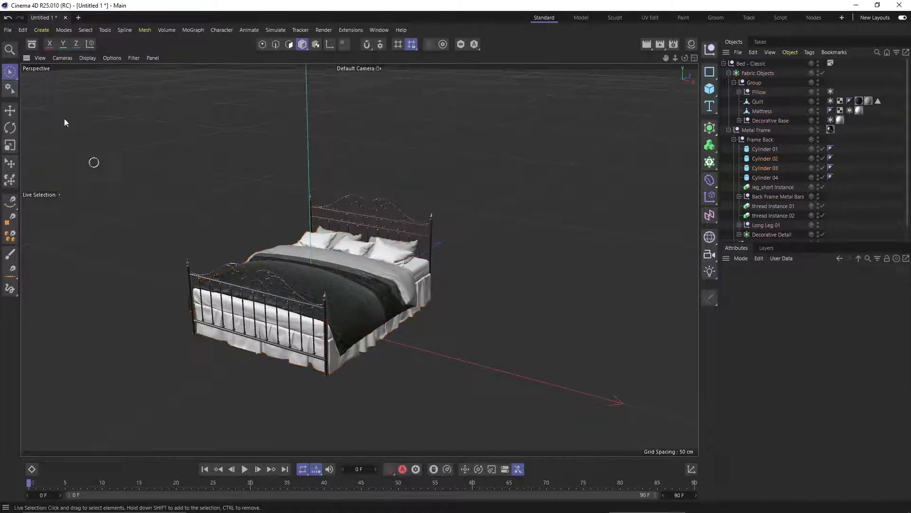
Turn off Joint and Null in the selection filter and test Live Selection on the quilt and headboard
{"action": "left_click", "coordinate": [13, 95]}
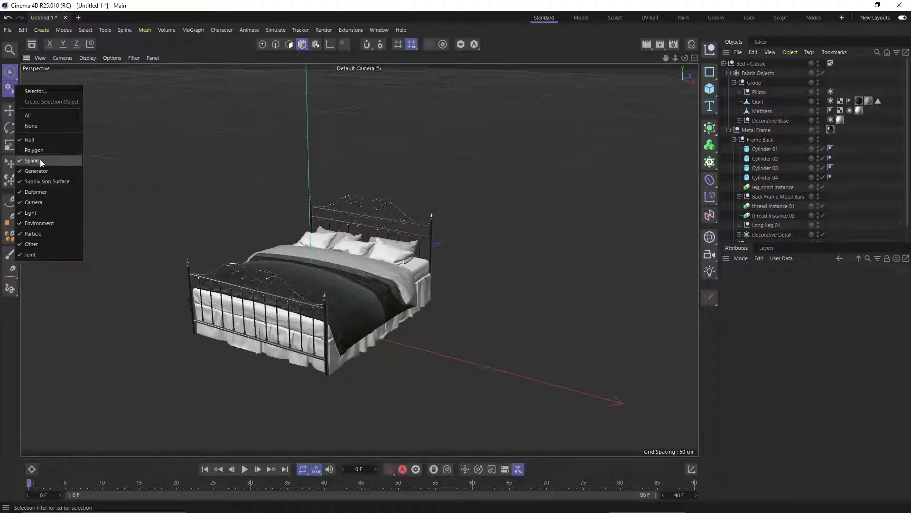
{"action": "left_click", "coordinate": [34, 254]}
{"action": "left_click", "coordinate": [14, 87]}
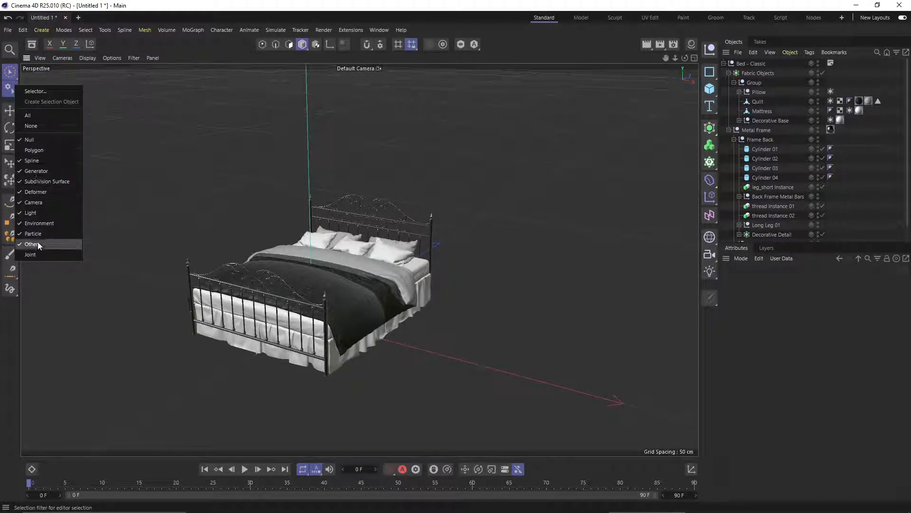
{"action": "left_click", "coordinate": [41, 139]}
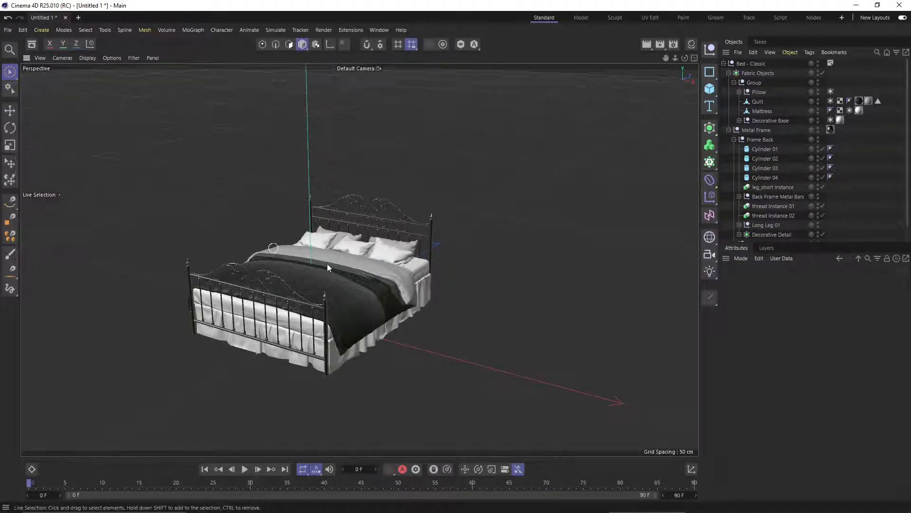
{"action": "left_click", "coordinate": [328, 264]}
{"action": "left_click", "coordinate": [357, 223]}
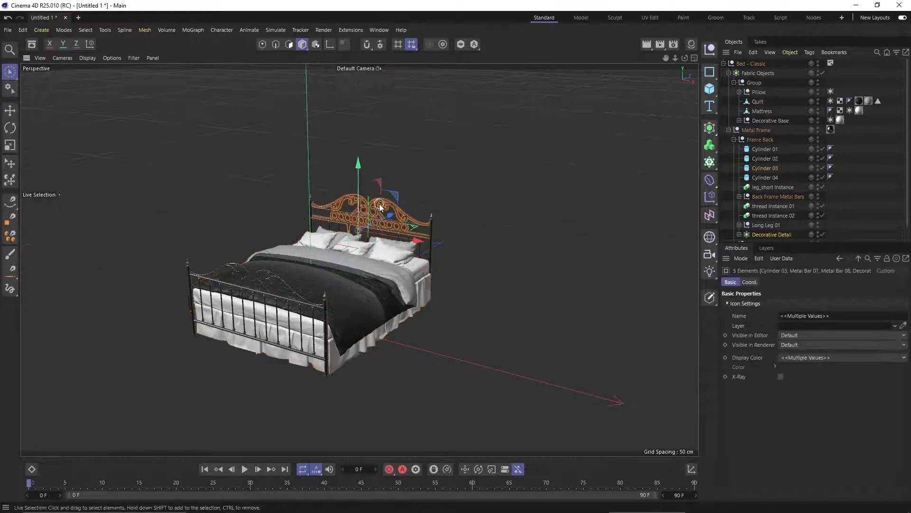
{"action": "left_click", "coordinate": [743, 64]}
{"action": "left_click", "coordinate": [198, 143]}
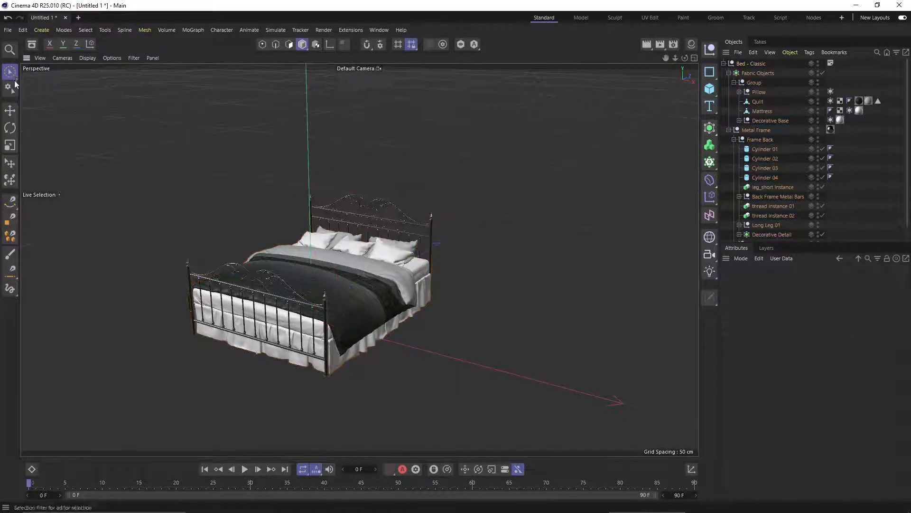
Turn off Generator in the selection filter, test Live Selection across the pillows and headboard, and deselect everything
{"action": "left_click", "coordinate": [10, 88]}
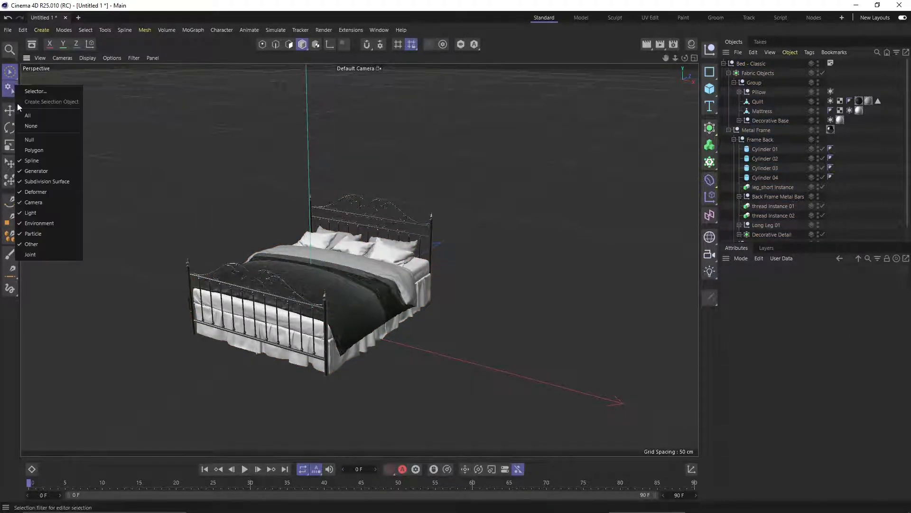
{"action": "left_click", "coordinate": [38, 170]}
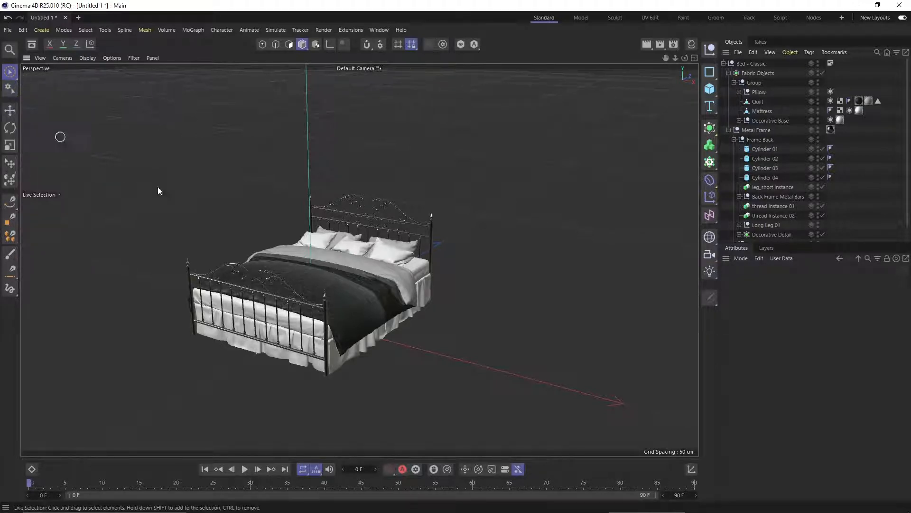
{"action": "left_click", "coordinate": [375, 258]}
{"action": "left_click", "coordinate": [376, 207]}
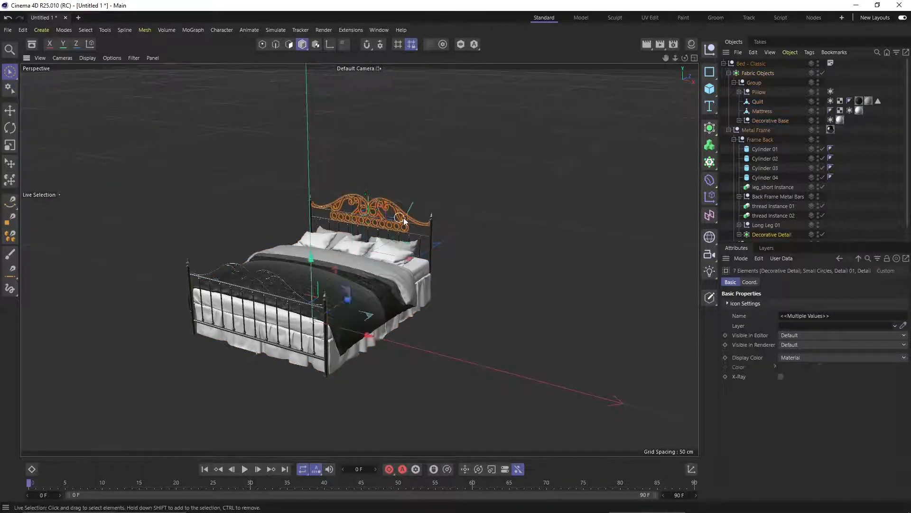
{"action": "left_click", "coordinate": [434, 244]}
{"action": "left_click", "coordinate": [456, 289]}
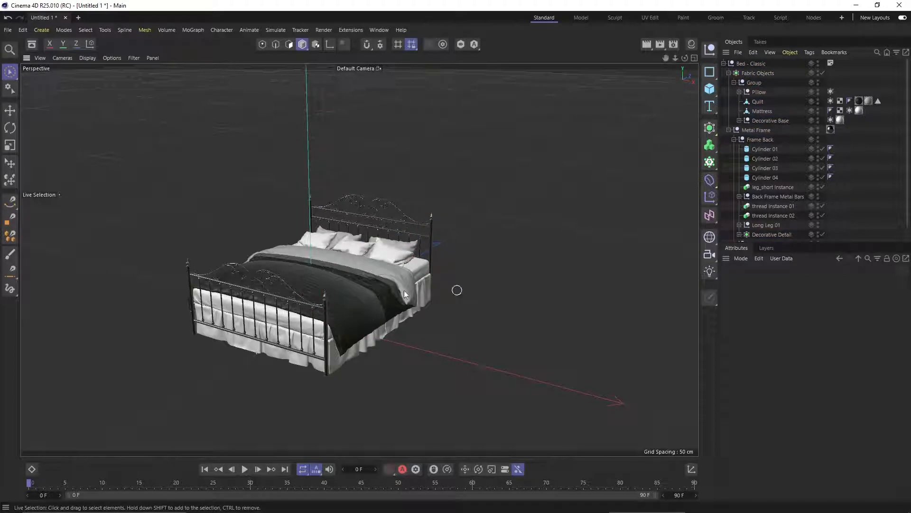
Turn off every object type in the selection filter and try Live Selection on the bed
{"action": "left_click", "coordinate": [13, 76]}
{"action": "left_click", "coordinate": [11, 89]}
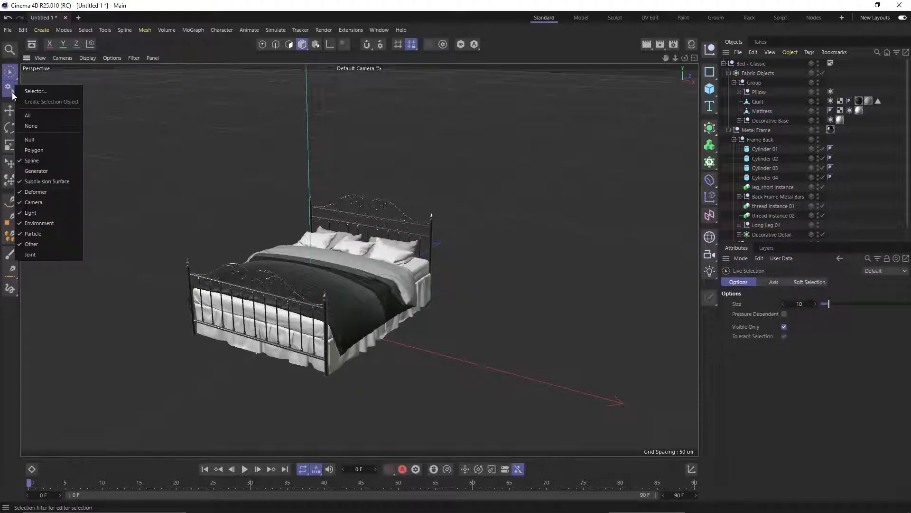
{"action": "left_click", "coordinate": [46, 116]}
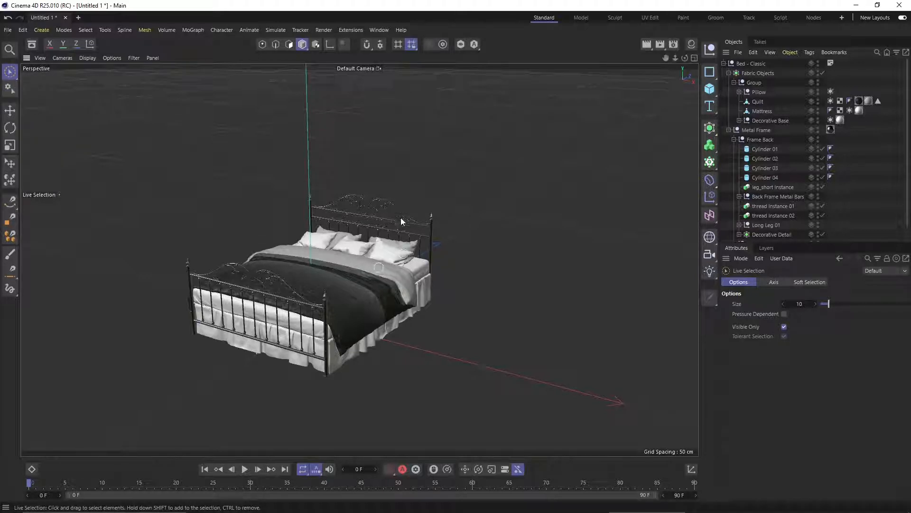
Set the selection filter back to All, test Live Selection on the headboard end of the bed, and deselect everything
{"action": "left_click", "coordinate": [13, 86]}
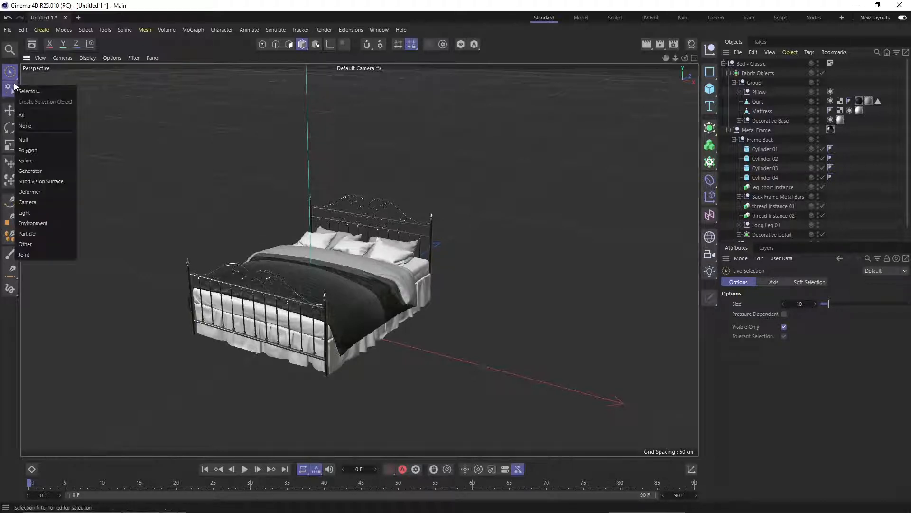
{"action": "left_click", "coordinate": [33, 116]}
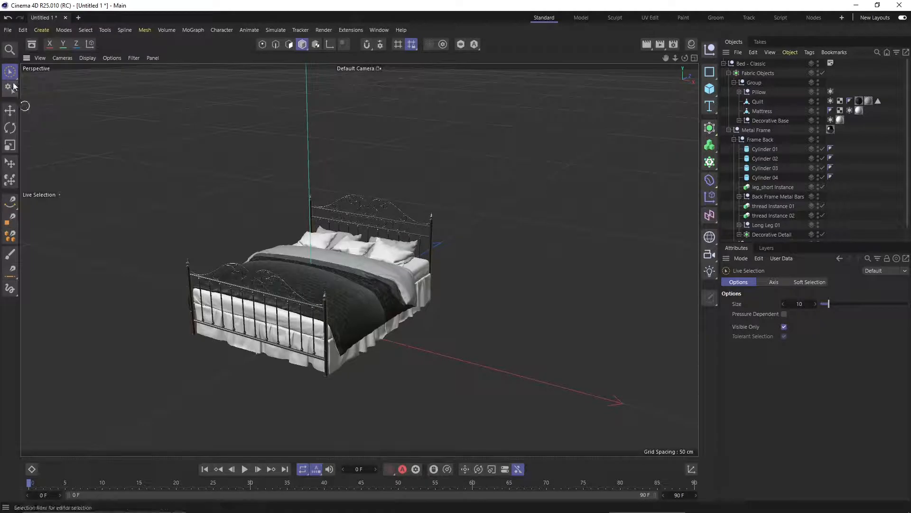
{"action": "left_click", "coordinate": [16, 87]}
{"action": "mouse_move", "coordinate": [311, 95]}
{"action": "left_mouse_down"}
{"action": "mouse_move", "coordinate": [333, 299]}
{"action": "mouse_move", "coordinate": [388, 187]}
{"action": "left_mouse_up"}
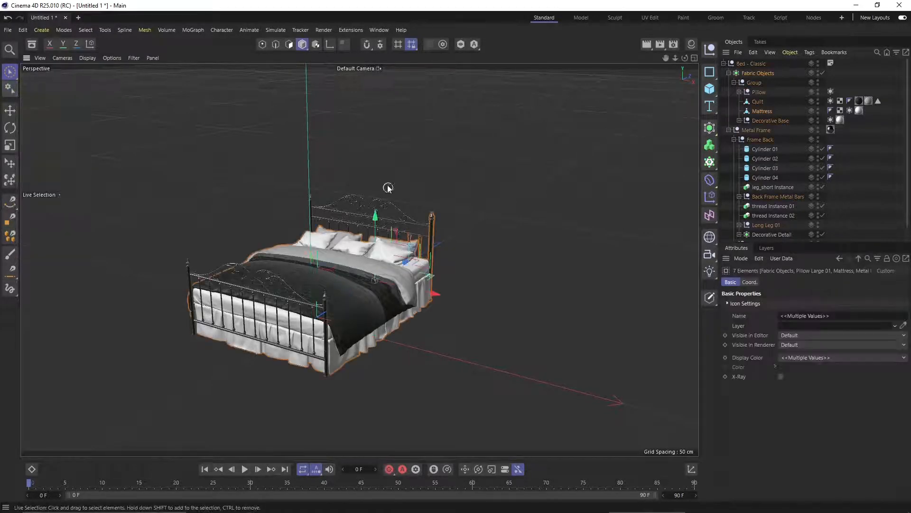
{"action": "left_click", "coordinate": [385, 188]}
{"action": "scroll", "coordinate": [321, 290], "scroll_direction": "up", "scroll_amount": 5}
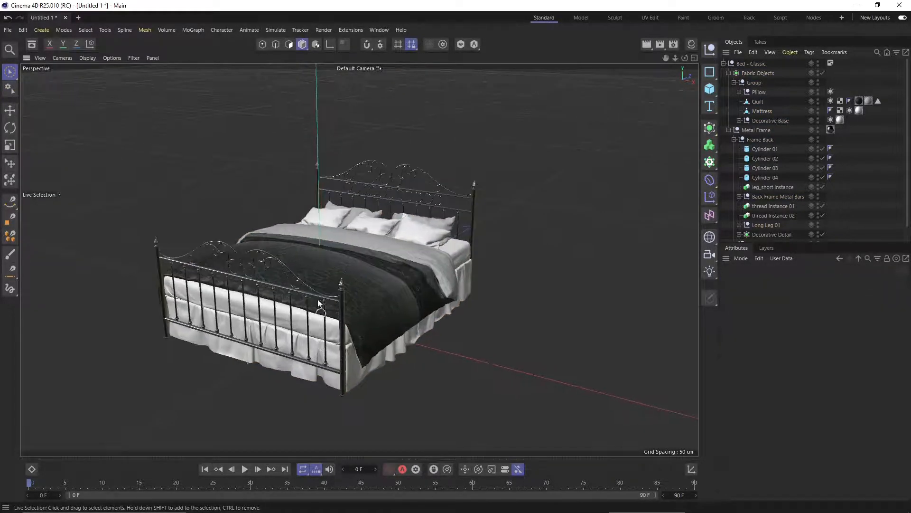
Activate the Move tool, select the bedding in the view, collapse the Bed - Classic hierarchy and select the whole bed group
{"action": "scroll", "coordinate": [321, 290], "scroll_direction": "up", "scroll_amount": 4}
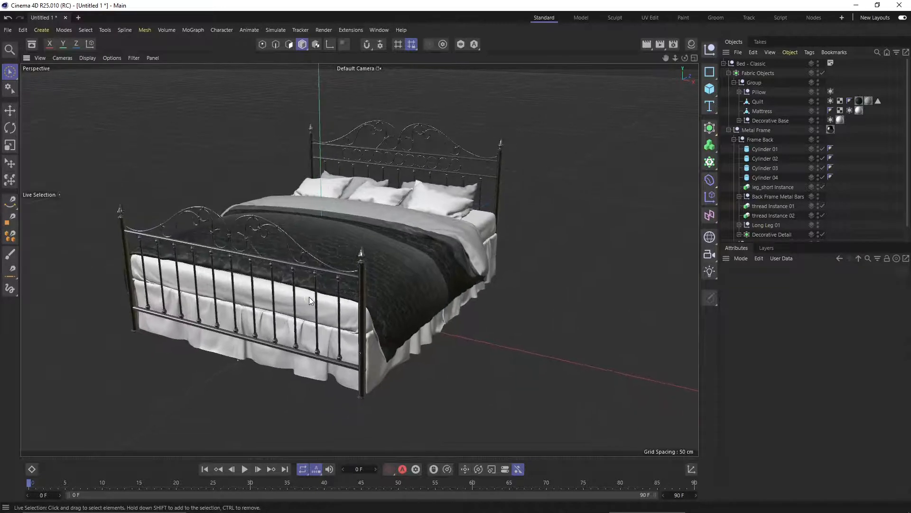
{"action": "left_click", "coordinate": [10, 111]}
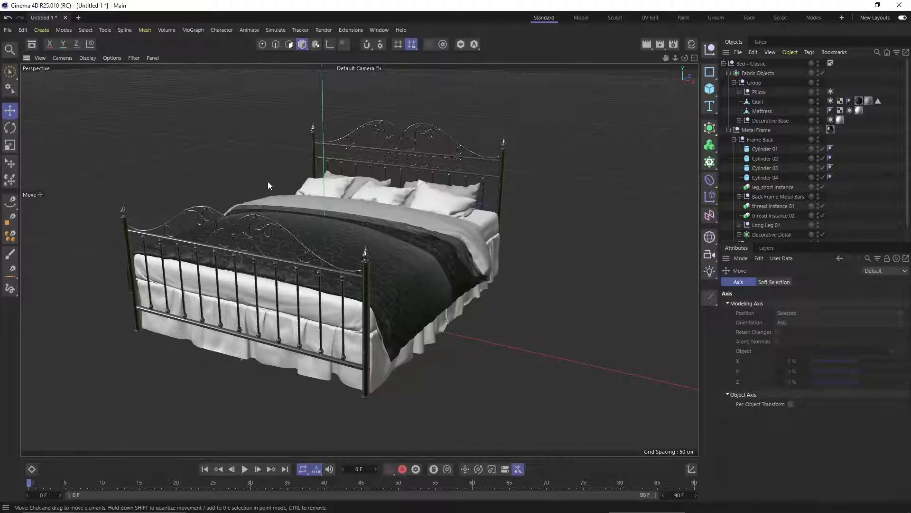
{"action": "left_click", "coordinate": [300, 219]}
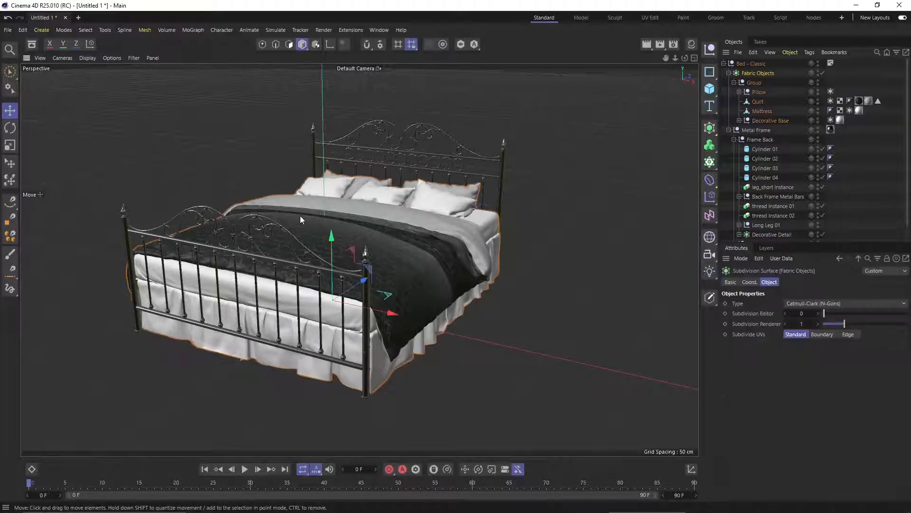
{"action": "left_click", "coordinate": [757, 64]}
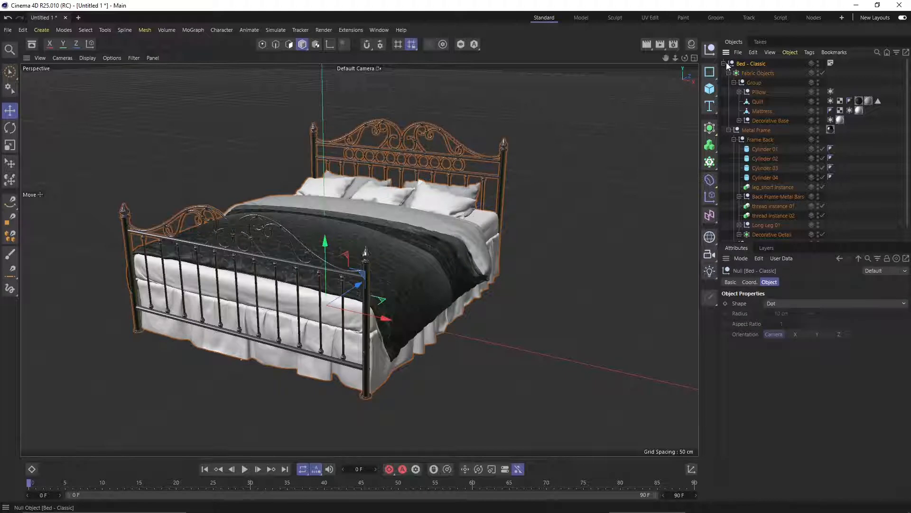
{"action": "left_click", "coordinate": [724, 63]}
{"action": "left_click", "coordinate": [751, 72]}
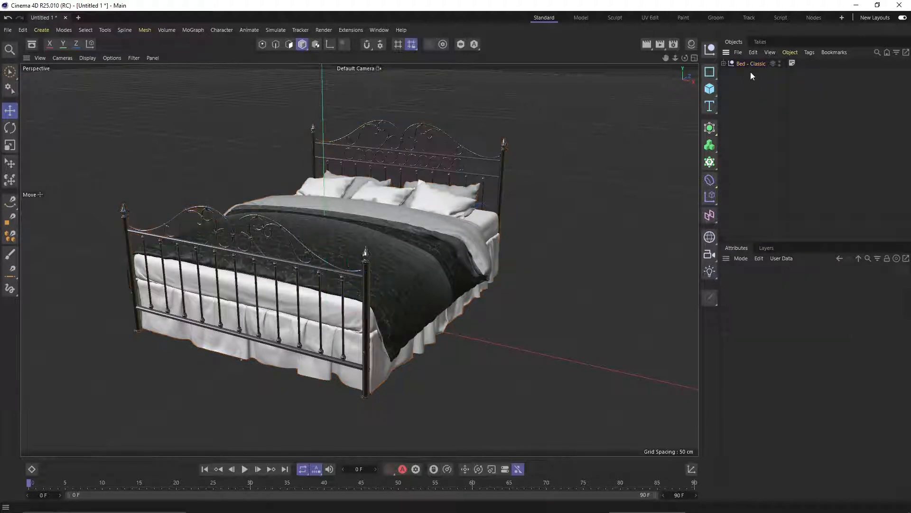
{"action": "left_click", "coordinate": [750, 63]}
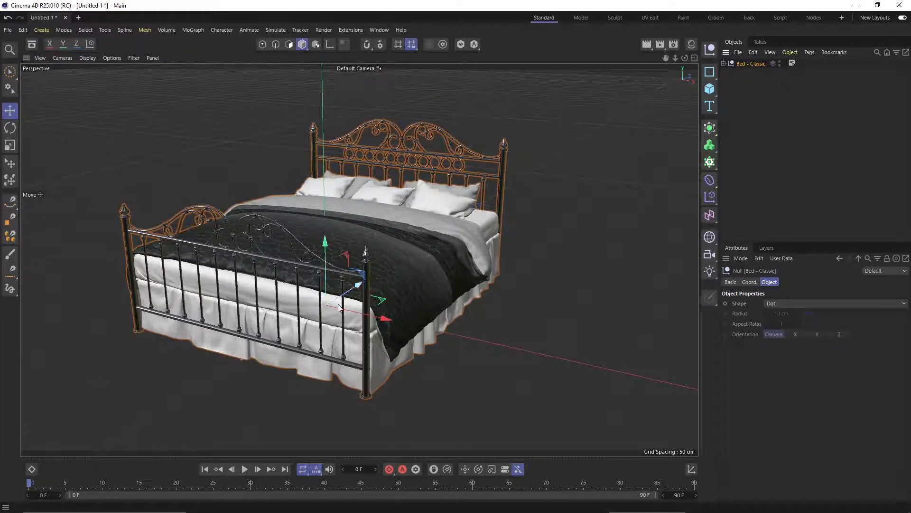
Try moving the bed freely and raising it along the Y axis, testing undo and redo and ending with the move undone
{"action": "mouse_move", "coordinate": [347, 311]}
{"action": "left_mouse_down"}
{"action": "mouse_move", "coordinate": [454, 336]}
{"action": "mouse_move", "coordinate": [287, 304]}
{"action": "mouse_move", "coordinate": [340, 324]}
{"action": "left_mouse_up"}
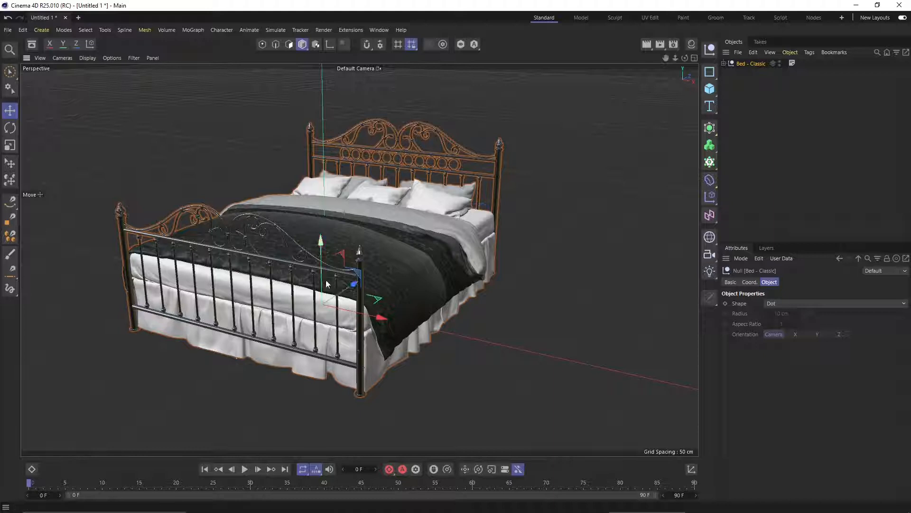
{"action": "key", "text": "ctrl+z"}
{"action": "left_click_drag", "start_coordinate": [327, 251], "coordinate": [326, 147]}
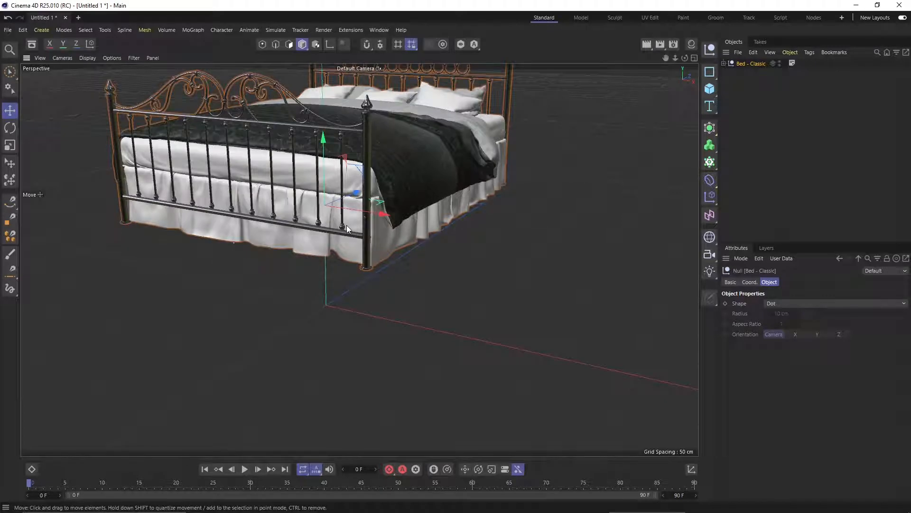
{"action": "key", "text": "ctrl+z"}
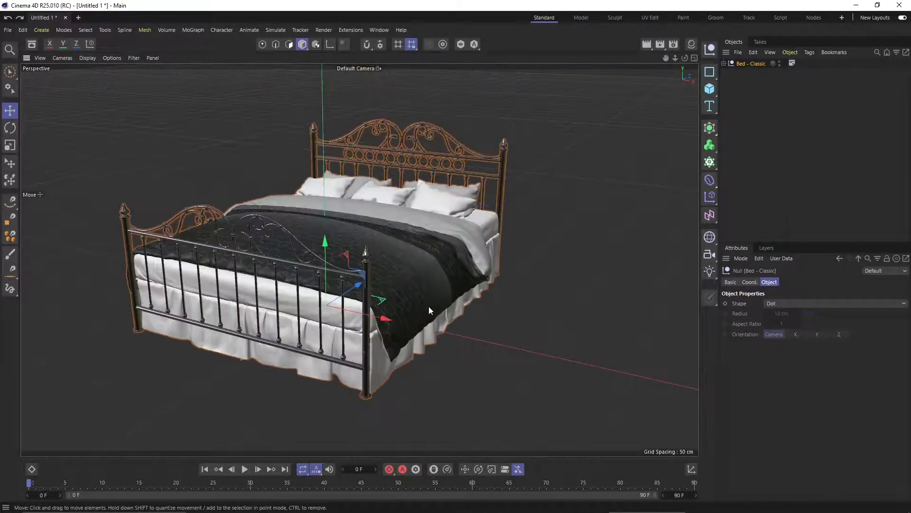
{"action": "key", "text": "ctrl+y"}
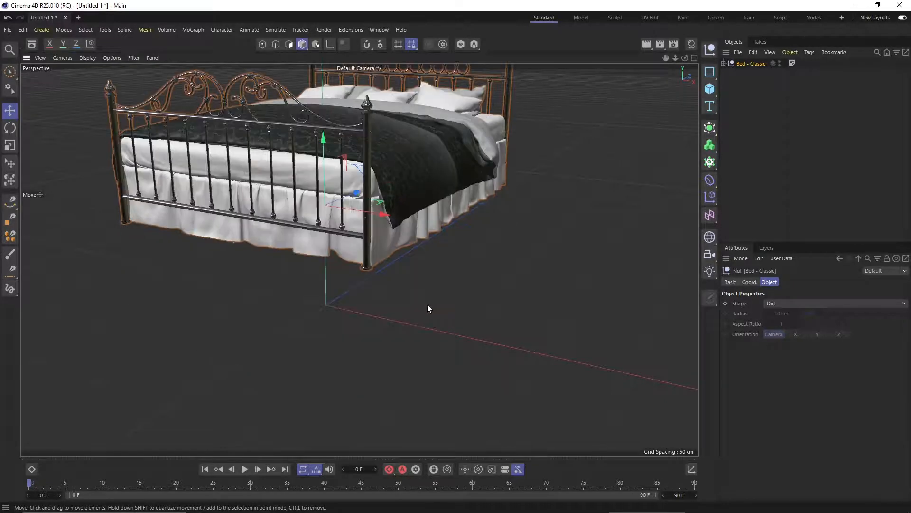
{"action": "key", "text": "ctrl+z"}
Review the undo and redo commands among the editing commands and deselect the bed
{"action": "left_click", "coordinate": [23, 30]}
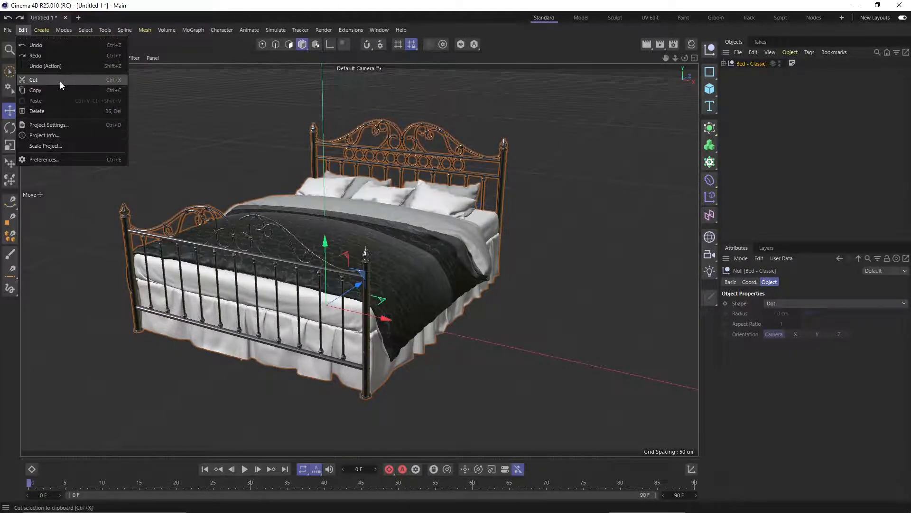
{"action": "left_click", "coordinate": [244, 181]}
{"action": "left_click", "coordinate": [208, 165]}
{"action": "scroll", "coordinate": [144, 178], "scroll_direction": "down", "scroll_amount": 1}
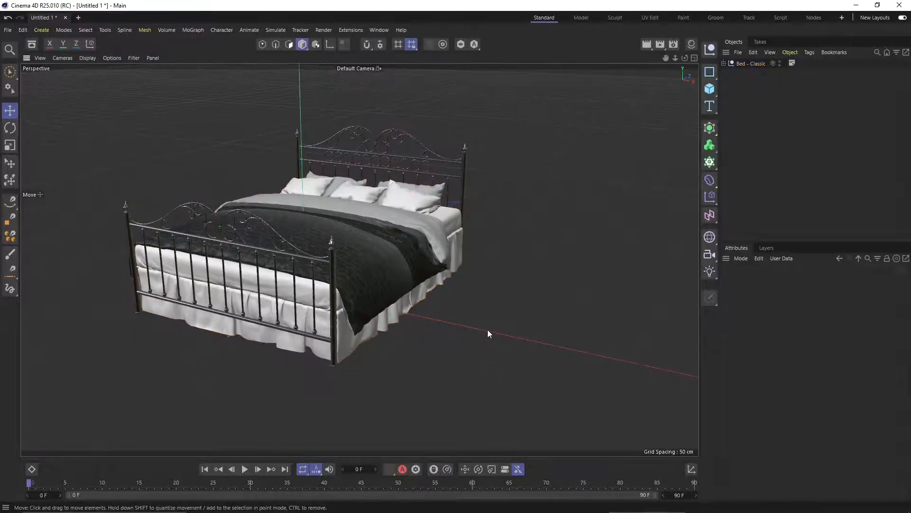
Copy and paste the Bed - Classic group and move the copy along the X axis, clear of the original bed
{"action": "left_click", "coordinate": [748, 64]}
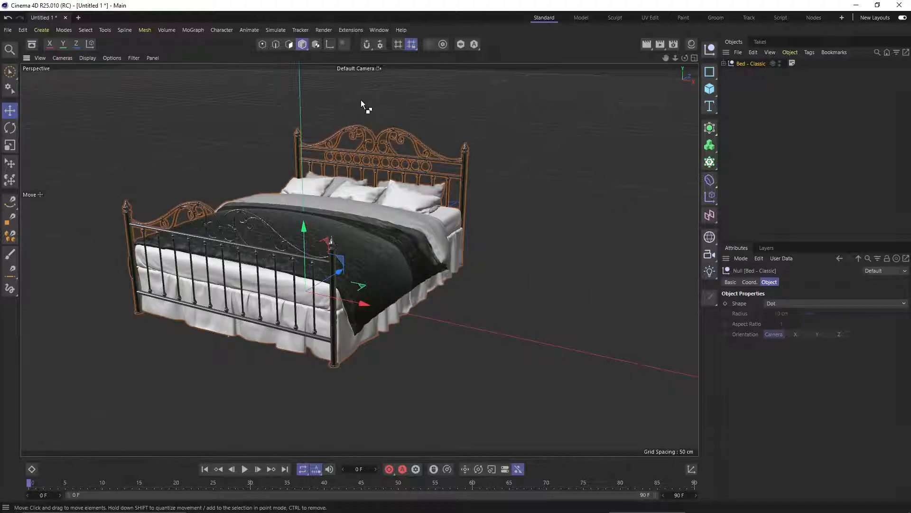
{"action": "key", "text": "ctrl+c"}
{"action": "key", "text": "ctrl+v"}
{"action": "left_click_drag", "start_coordinate": [357, 302], "coordinate": [822, 498]}
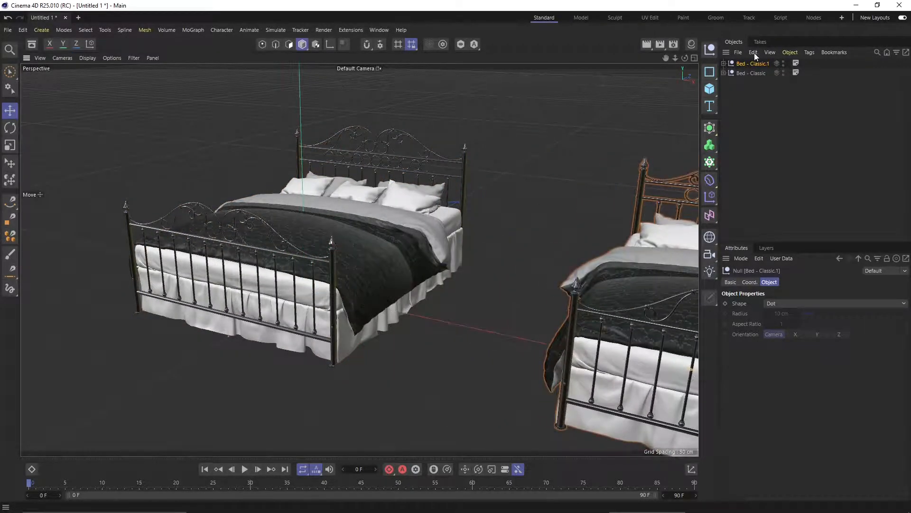
Duplicate only the original bed's Fabric Objects along the negative X axis to the far side of the bed, and deselect
{"action": "left_click", "coordinate": [380, 246]}
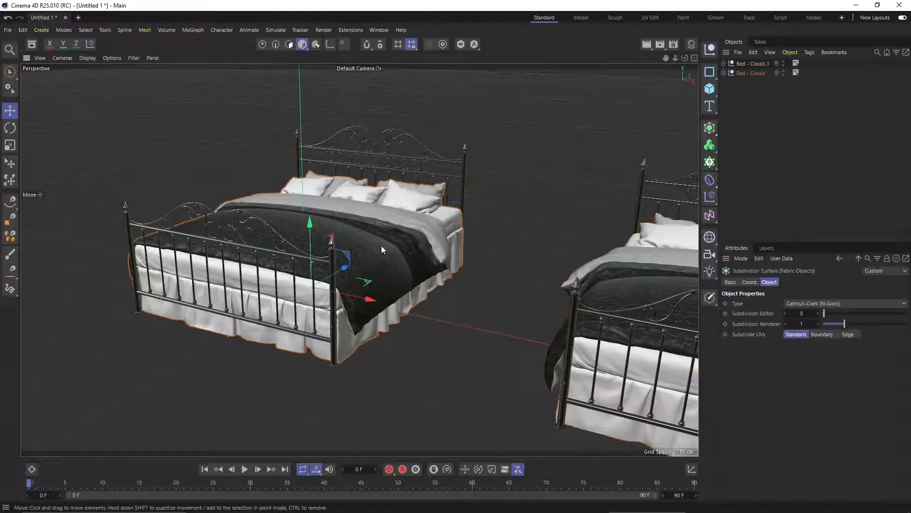
{"action": "middle_click_drag", "start_coordinate": [283, 227], "coordinate": [375, 255], "text": "alt"}
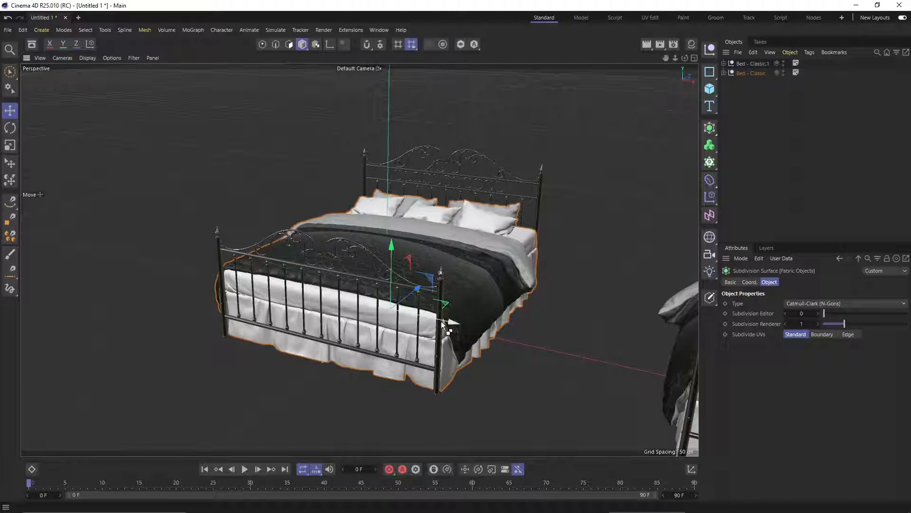
{"action": "left_click_drag", "start_coordinate": [282, 285], "coordinate": [169, 308]}
{"action": "left_click", "coordinate": [222, 114]}
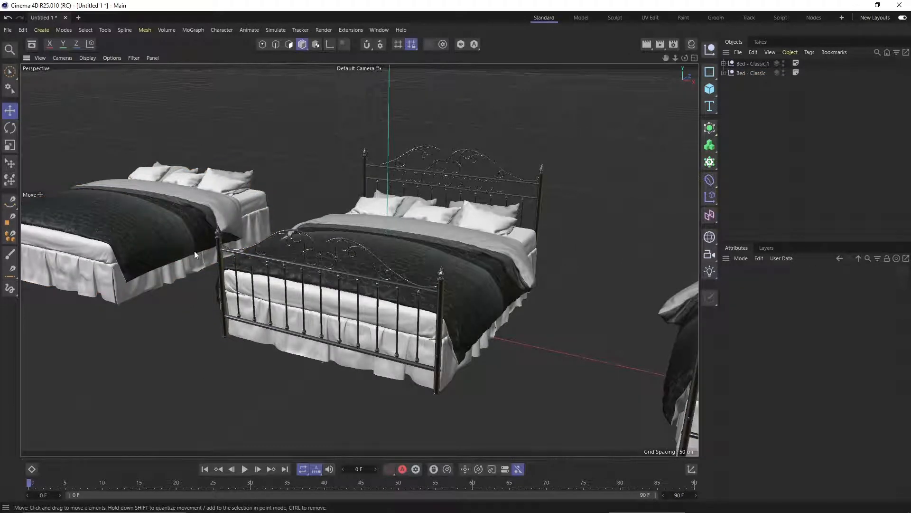
Try duplicating the original Bed - Classic group along the X axis, undo the copy, and deselect everything
{"action": "left_click", "coordinate": [751, 64]}
{"action": "left_click", "coordinate": [490, 179]}
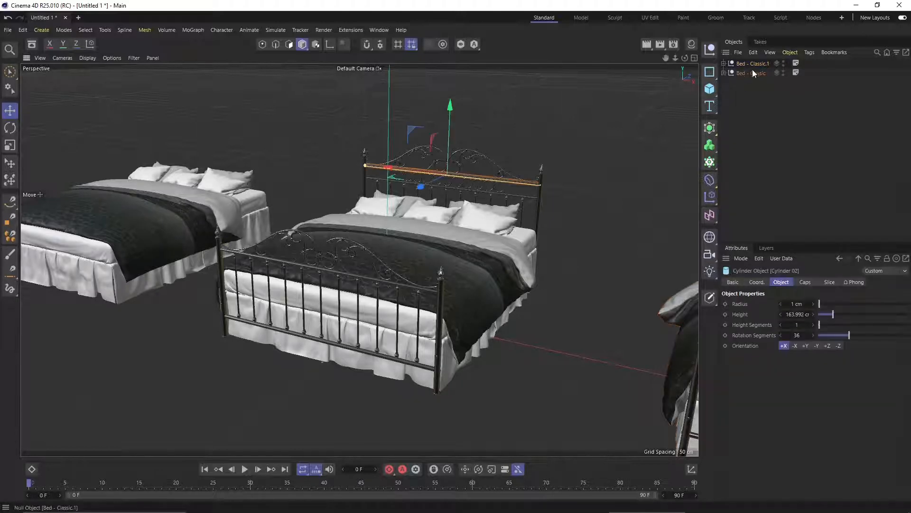
{"action": "left_click", "coordinate": [734, 63]}
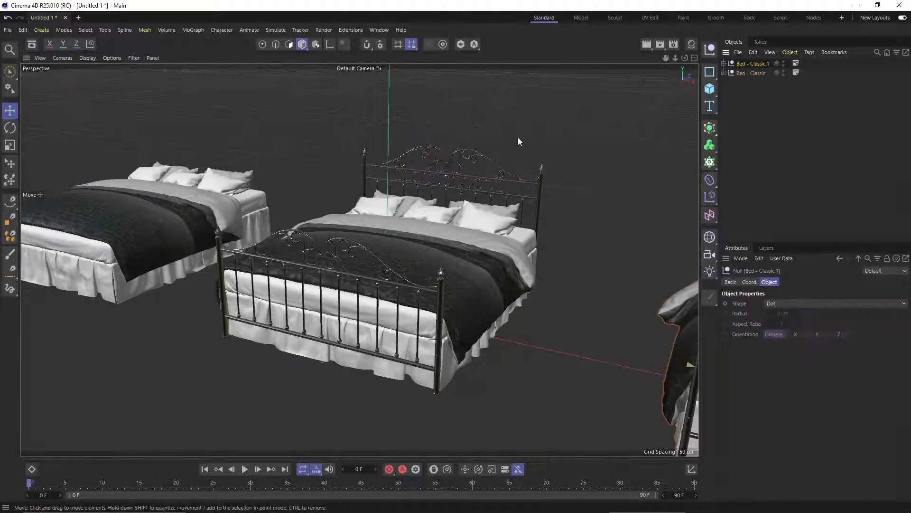
{"action": "left_click", "coordinate": [740, 74]}
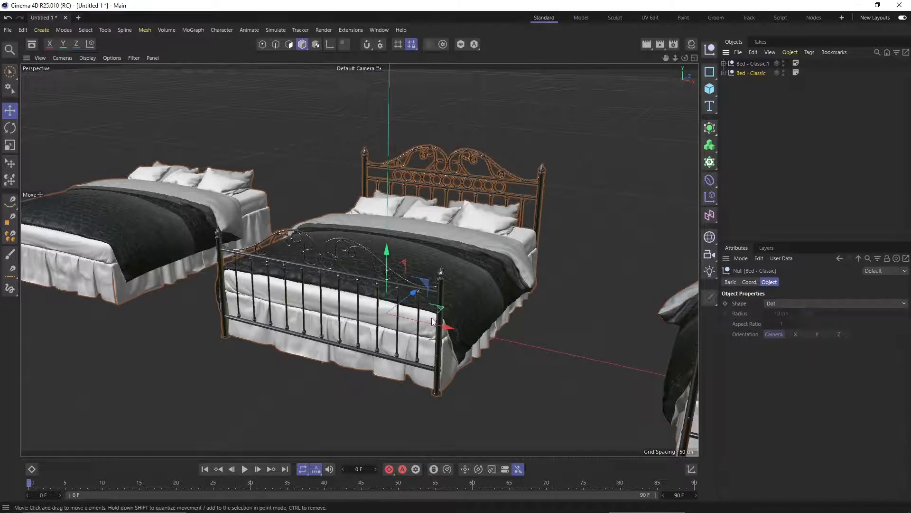
{"action": "left_click_drag", "start_coordinate": [435, 324], "coordinate": [163, 277], "text": "ctrl"}
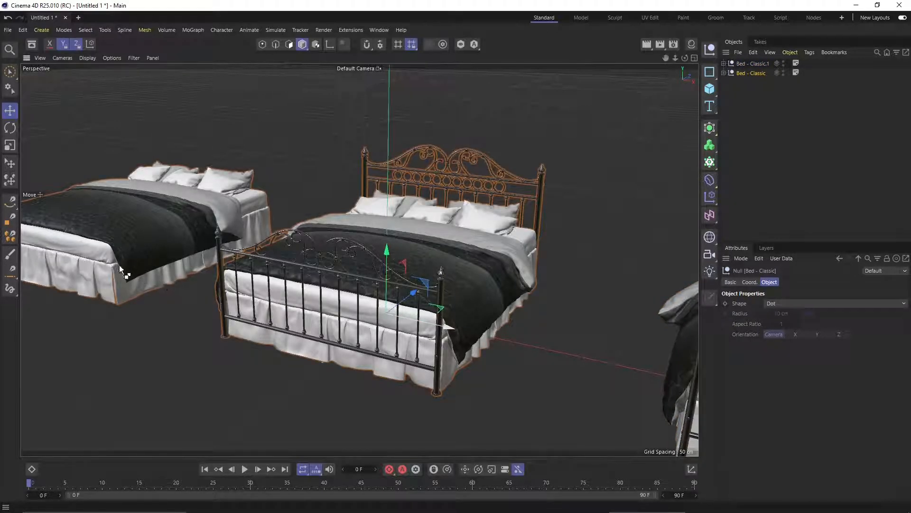
{"action": "left_click_drag", "start_coordinate": [113, 243], "coordinate": [287, 211], "text": "ctrl"}
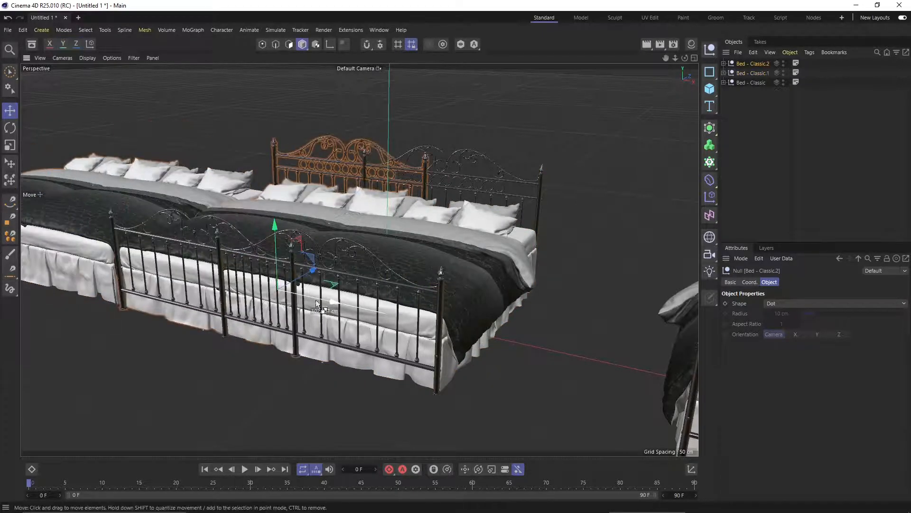
{"action": "key", "text": "ctrl+z"}
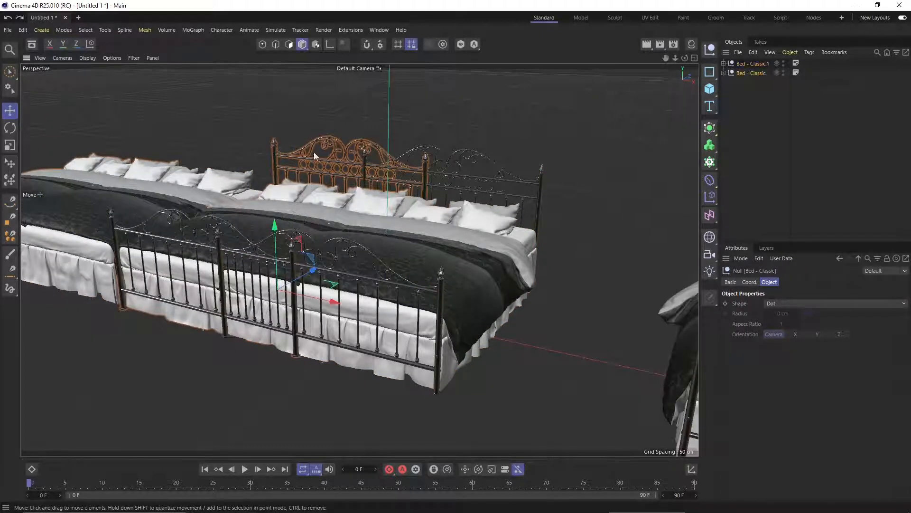
{"action": "left_click", "coordinate": [313, 128]}
Select the entire copied bed, Bed - Classic.1, with Rectangle Selection and delete it
{"action": "right_click_drag", "start_coordinate": [245, 183], "coordinate": [180, 186], "text": "alt"}
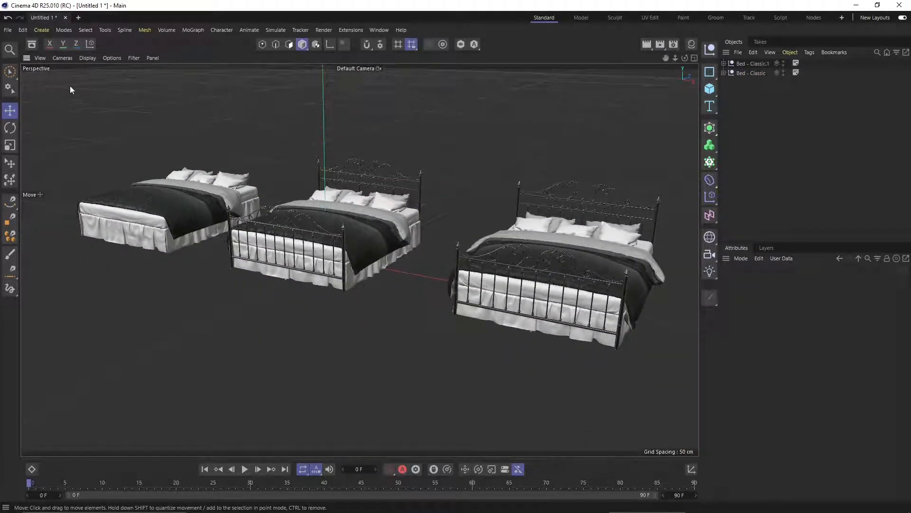
{"action": "left_click", "coordinate": [9, 71]}
{"action": "left_click", "coordinate": [47, 99]}
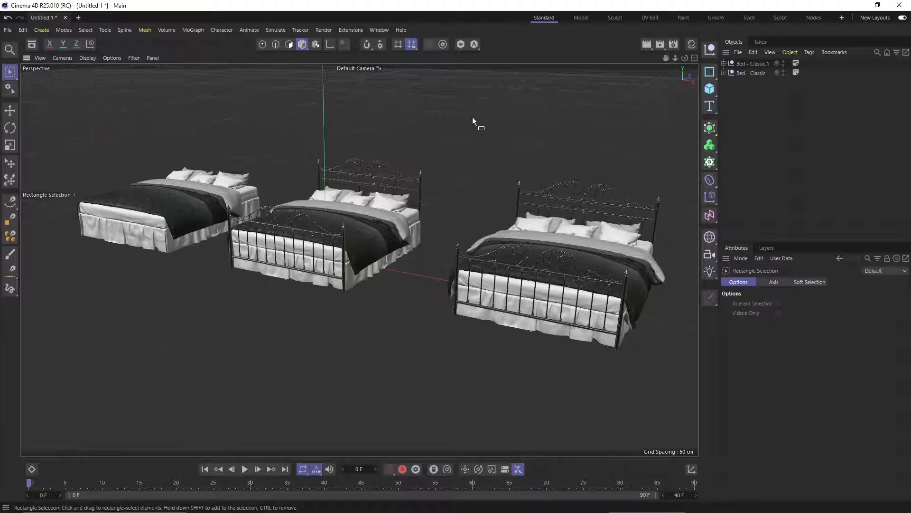
{"action": "left_click_drag", "start_coordinate": [447, 96], "coordinate": [679, 382]}
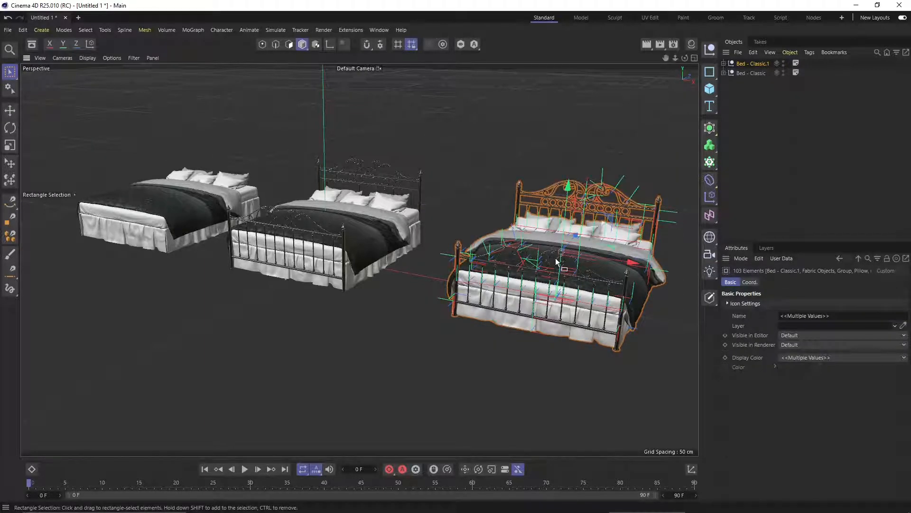
{"action": "key", "text": "Delete"}
Activate the Move tool and select the remaining Bed - Classic group
{"action": "scroll", "coordinate": [184, 241], "scroll_direction": "up", "scroll_amount": 3}
{"action": "scroll", "coordinate": [184, 241], "scroll_direction": "up", "scroll_amount": 5}
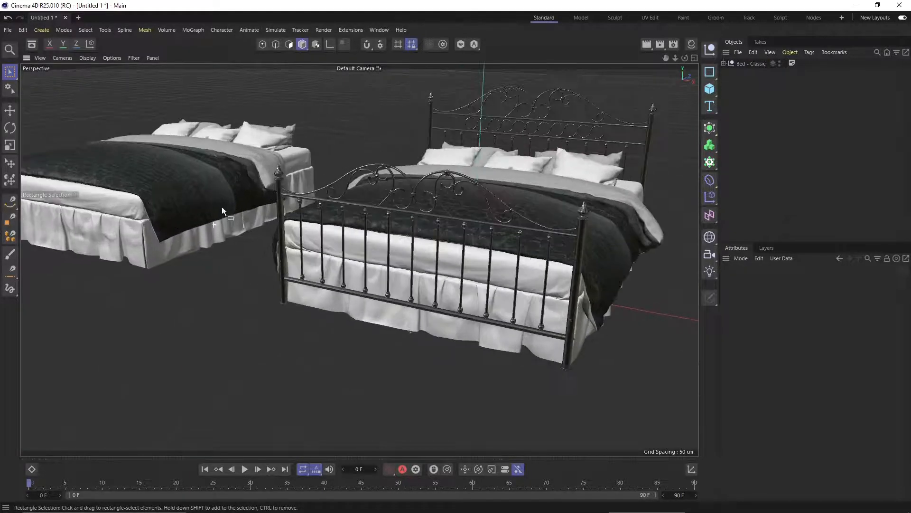
{"action": "middle_click_drag", "start_coordinate": [251, 311], "coordinate": [264, 272], "text": "alt"}
{"action": "left_click", "coordinate": [10, 110]}
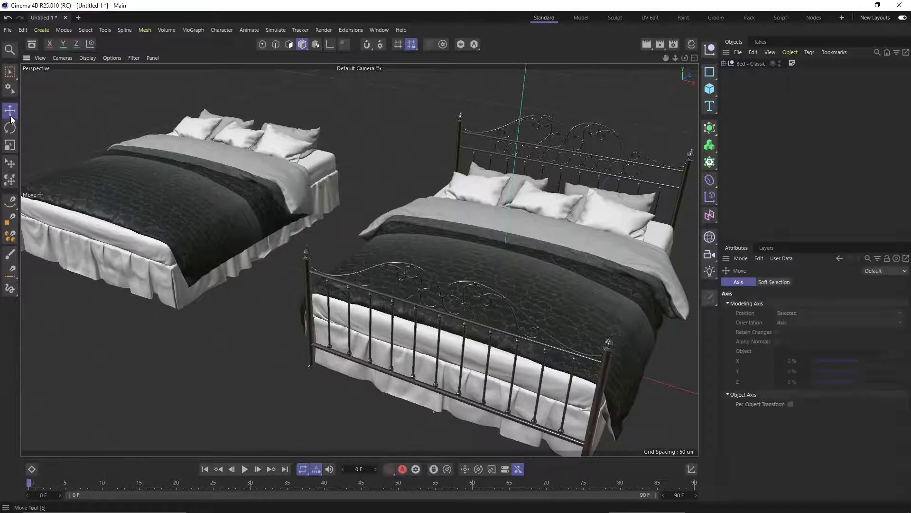
{"action": "left_click", "coordinate": [745, 63]}
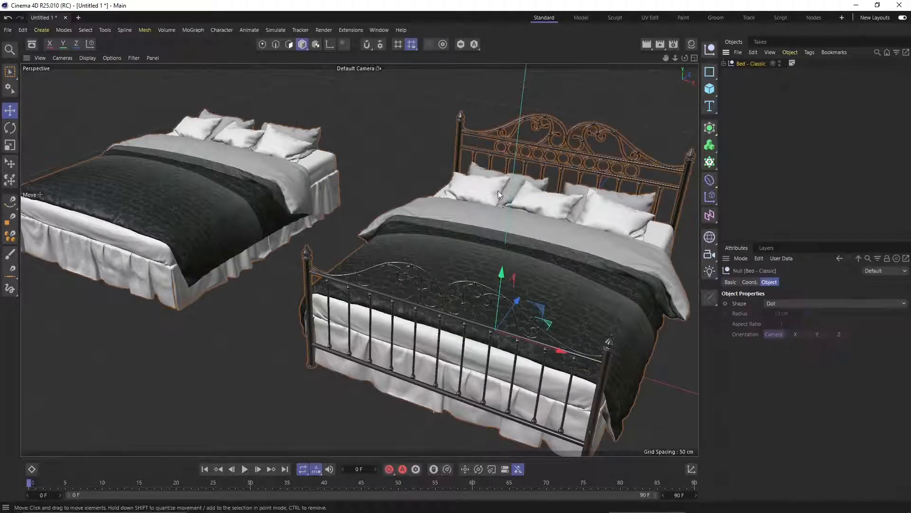
Inspect the Bed - Classic hierarchy by expanding and collapsing it, and deselect the group
{"action": "middle_click_drag", "start_coordinate": [418, 244], "coordinate": [388, 225], "text": "alt"}
{"action": "scroll", "coordinate": [527, 135], "scroll_direction": "down", "scroll_amount": 3}
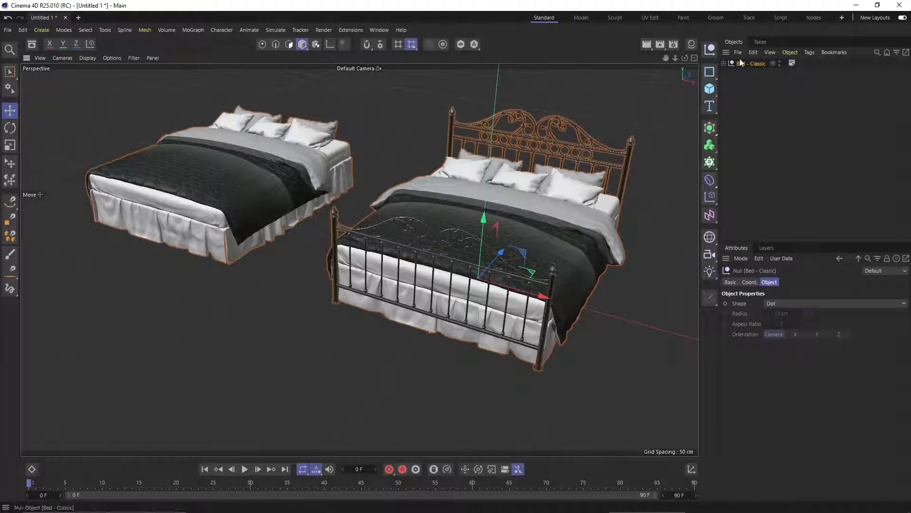
{"action": "left_click", "coordinate": [724, 63]}
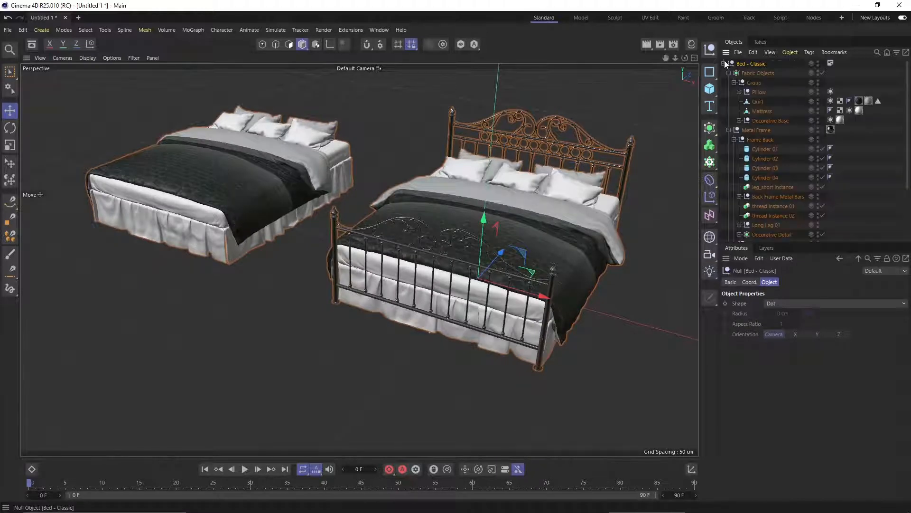
{"action": "left_click", "coordinate": [724, 64]}
{"action": "left_click_drag", "start_coordinate": [347, 269], "coordinate": [366, 337], "text": "alt"}
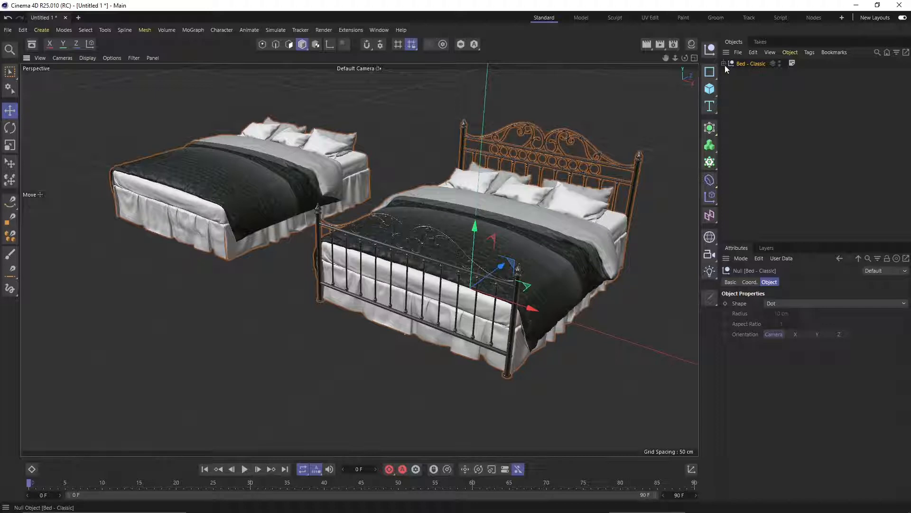
{"action": "left_click", "coordinate": [393, 189]}
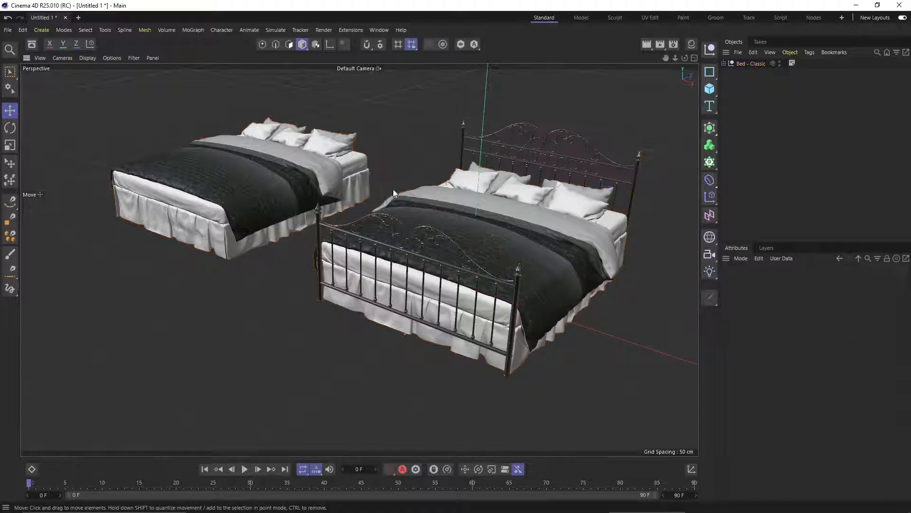
Select the duplicated bedding beside the framed bed and try out its Move axis handles
{"action": "left_click", "coordinate": [281, 169]}
{"action": "left_click_drag", "start_coordinate": [166, 233], "coordinate": [266, 266], "text": "alt"}
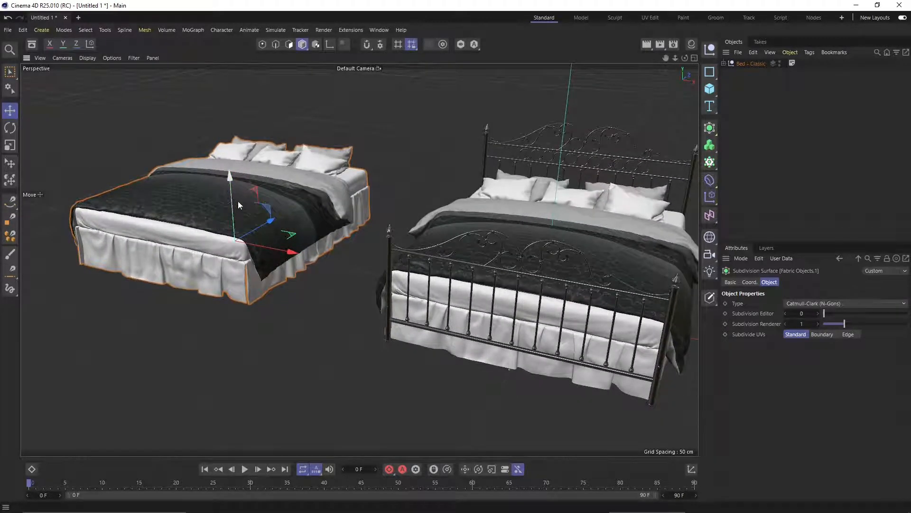
{"action": "left_click_drag", "start_coordinate": [286, 233], "coordinate": [287, 260]}
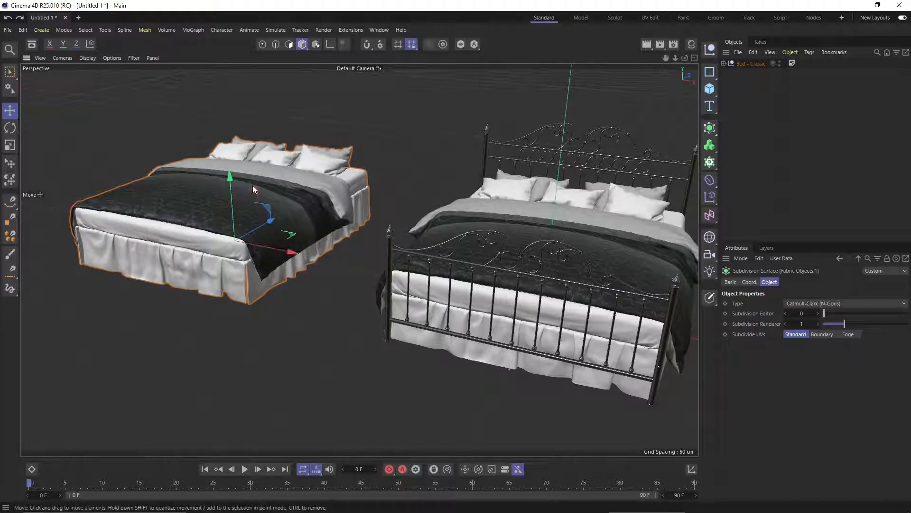
Try moving the duplicated bedding freely beside the framed bed, undoing each move
{"action": "left_click_drag", "start_coordinate": [258, 190], "coordinate": [309, 221]}
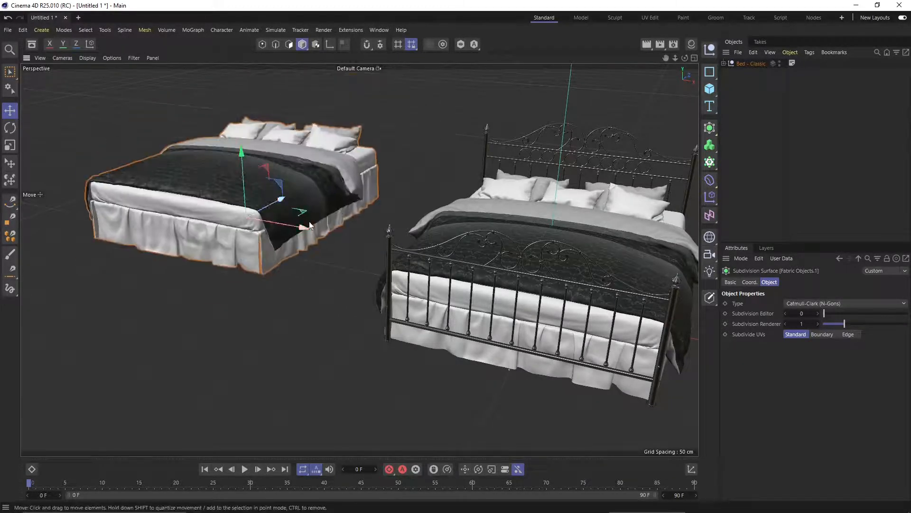
{"action": "key", "text": "ctrl+z"}
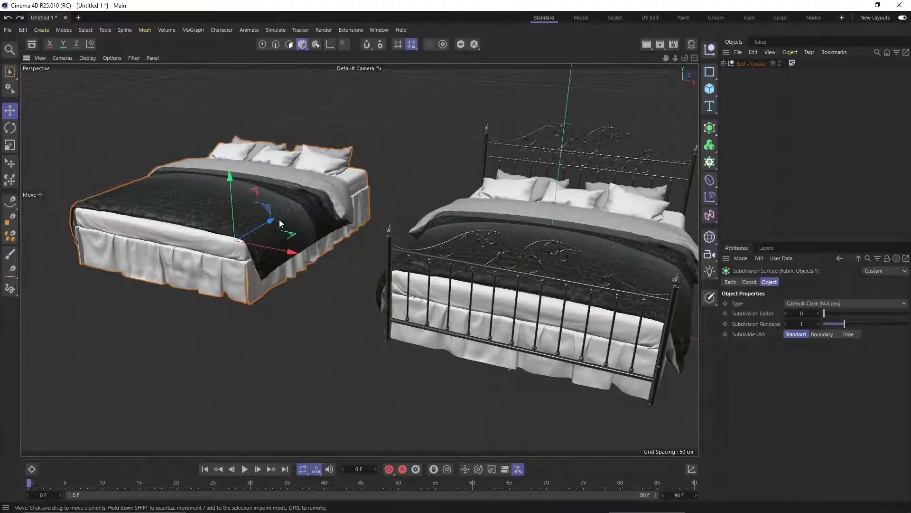
{"action": "left_click_drag", "start_coordinate": [177, 151], "coordinate": [215, 183]}
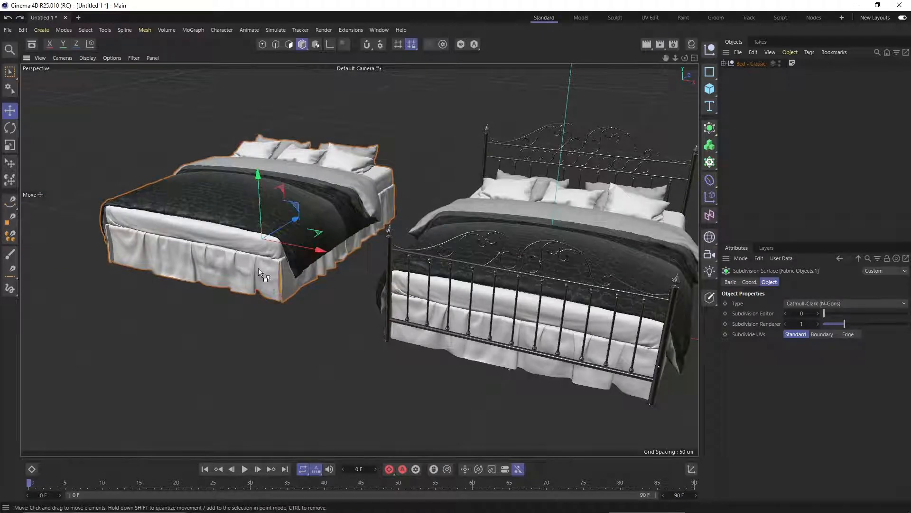
{"action": "key", "text": "ctrl+z"}
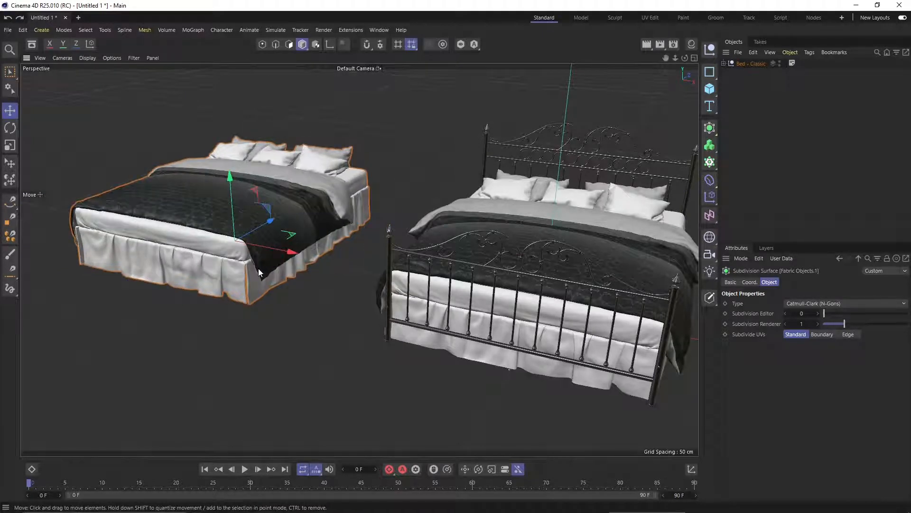
Rotate the duplicated bedding around its individual axes with the Rotate tool until it lies tilted beside the framed bed
{"action": "left_click", "coordinate": [11, 132]}
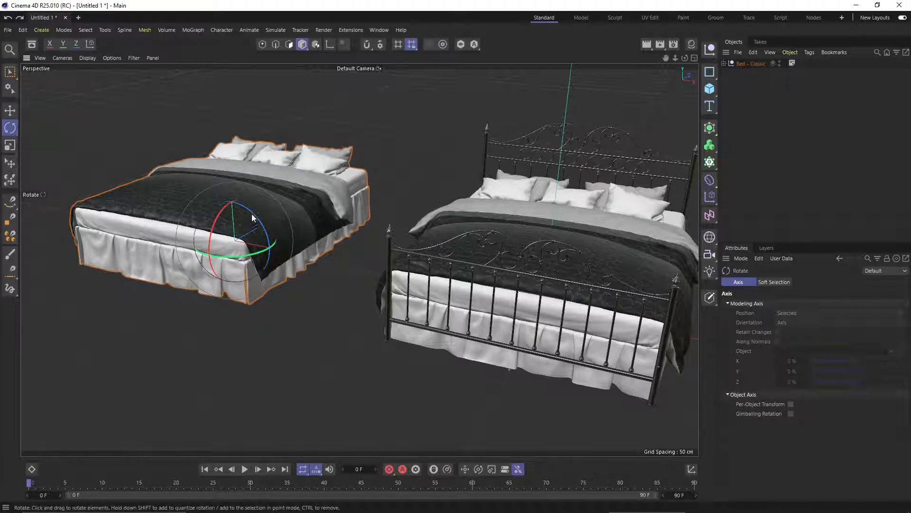
{"action": "left_click_drag", "start_coordinate": [252, 217], "coordinate": [264, 274]}
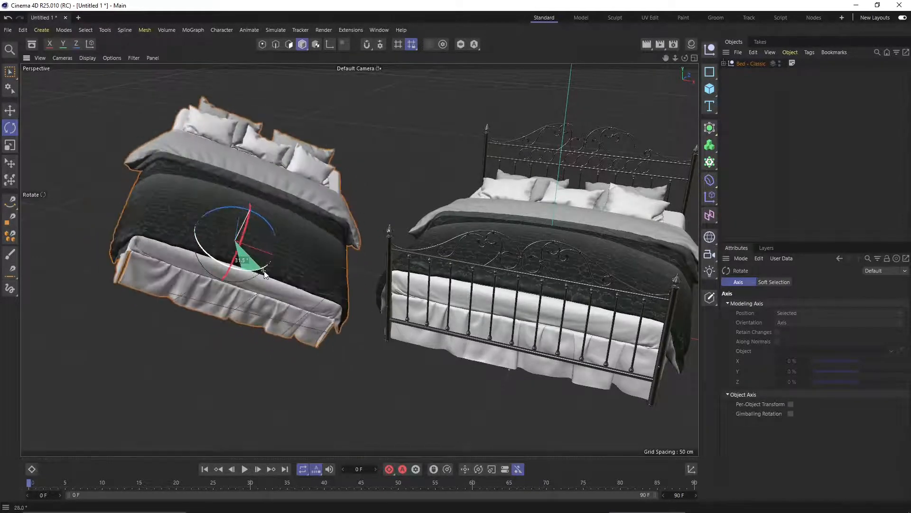
{"action": "left_click_drag", "start_coordinate": [250, 229], "coordinate": [121, 209]}
{"action": "mouse_move", "coordinate": [181, 172]}
{"action": "left_mouse_down"}
{"action": "mouse_move", "coordinate": [195, 169]}
{"action": "mouse_move", "coordinate": [186, 186]}
{"action": "left_mouse_up"}
{"action": "left_click_drag", "start_coordinate": [282, 220], "coordinate": [175, 221]}
{"action": "left_click_drag", "start_coordinate": [235, 203], "coordinate": [257, 218]}
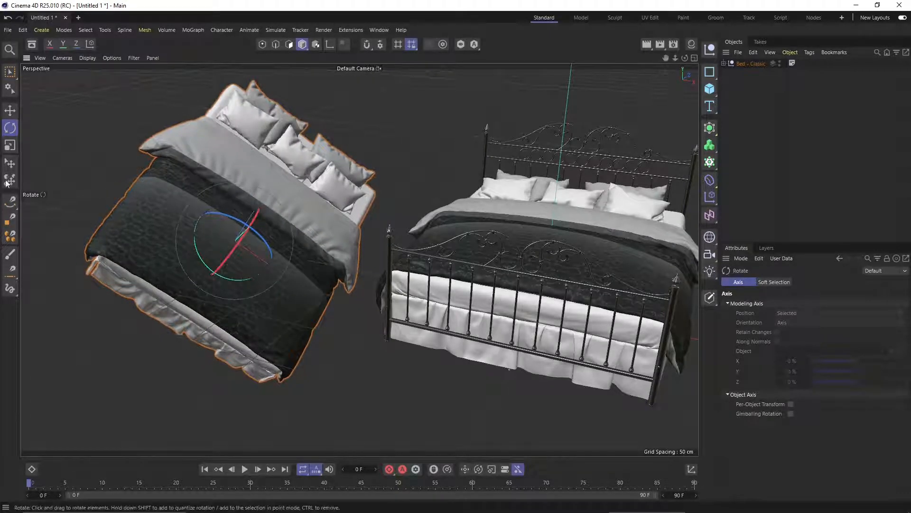
Scale the duplicated bedding down with the Scale tool, trying single-axis, two-axis and uniform scaling, and deselect it
{"action": "left_click", "coordinate": [10, 145]}
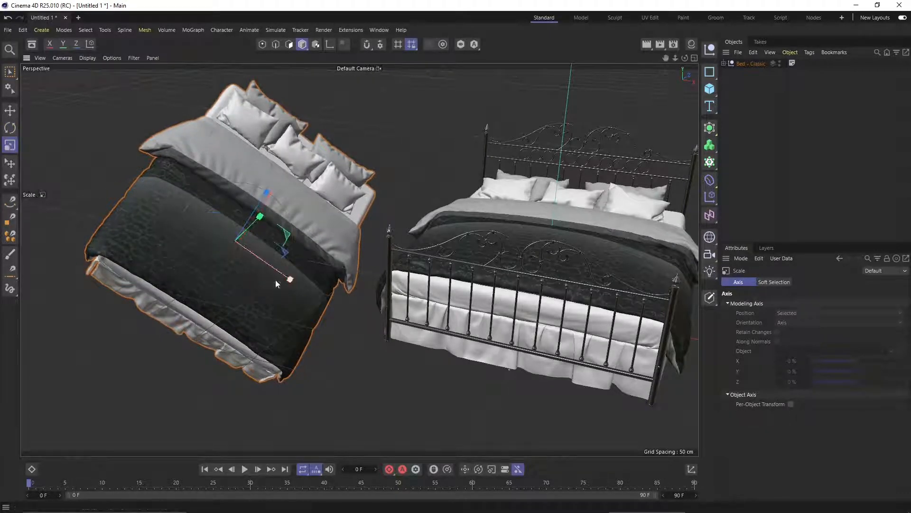
{"action": "mouse_move", "coordinate": [291, 280]}
{"action": "left_mouse_down"}
{"action": "mouse_move", "coordinate": [243, 243]}
{"action": "mouse_move", "coordinate": [305, 278]}
{"action": "mouse_move", "coordinate": [300, 284]}
{"action": "mouse_move", "coordinate": [286, 269]}
{"action": "left_mouse_up"}
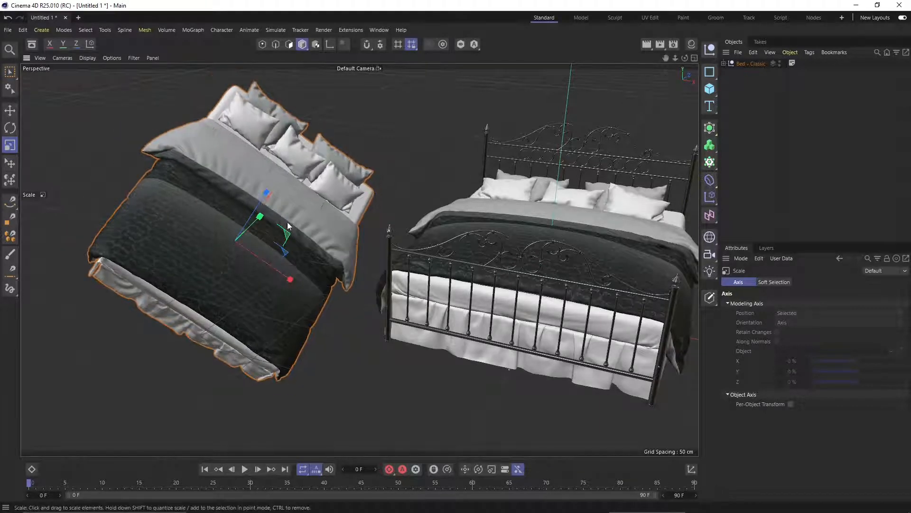
{"action": "left_click_drag", "start_coordinate": [314, 235], "coordinate": [354, 235]}
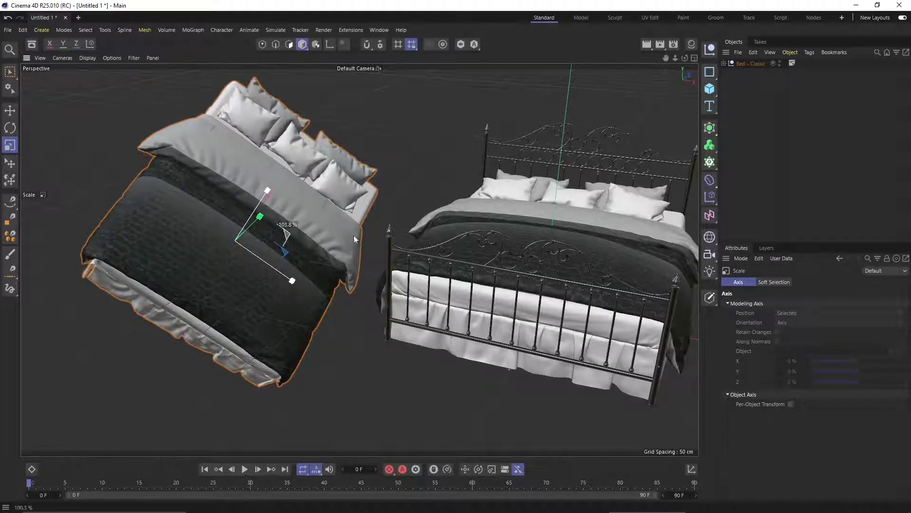
{"action": "left_click_drag", "start_coordinate": [431, 233], "coordinate": [237, 265]}
{"action": "key", "text": "Escape"}
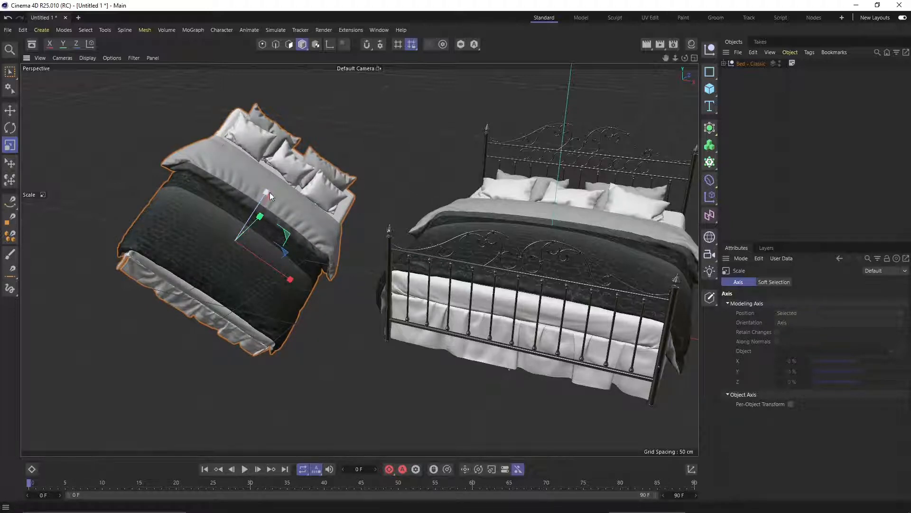
{"action": "left_click_drag", "start_coordinate": [291, 209], "coordinate": [252, 243]}
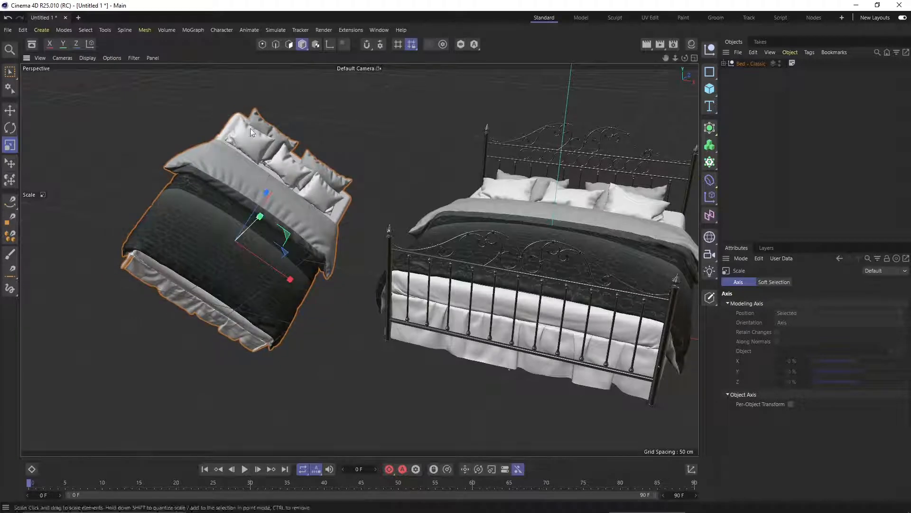
{"action": "left_click", "coordinate": [127, 150]}
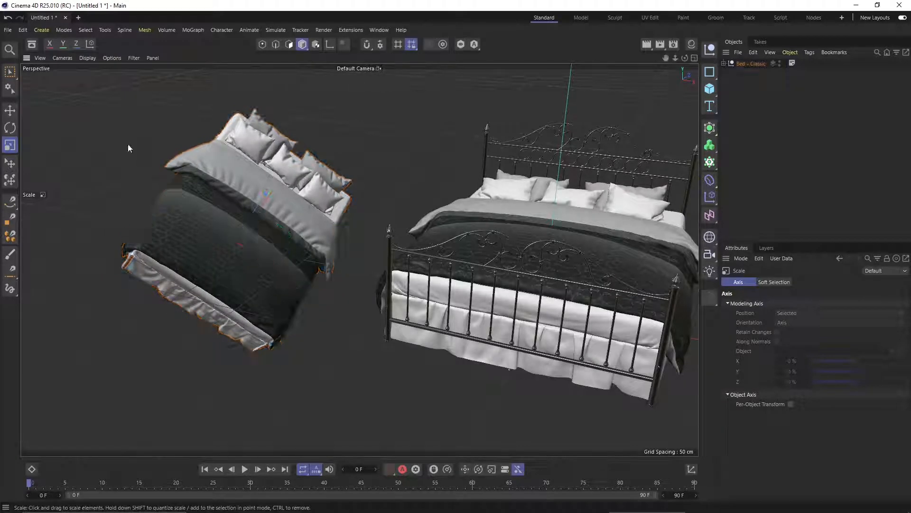
Select the duplicated bedding with the Place tool and try sliding it onto the framed bed, turning and resizing it there
{"action": "left_click", "coordinate": [10, 165]}
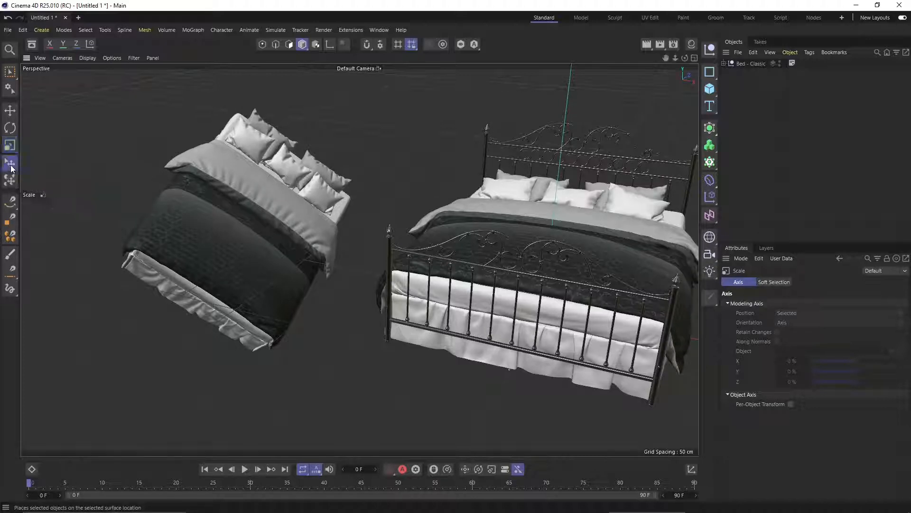
{"action": "left_click", "coordinate": [223, 215]}
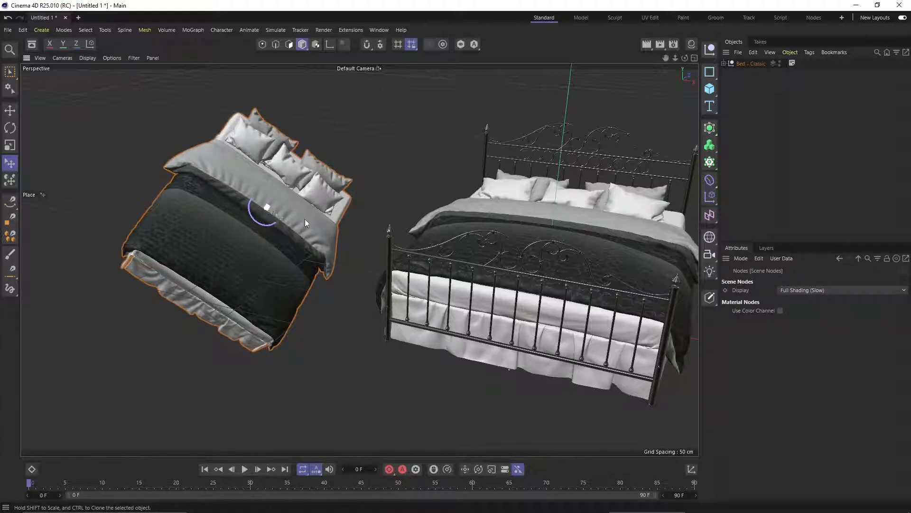
{"action": "left_click_drag", "start_coordinate": [415, 237], "coordinate": [264, 269]}
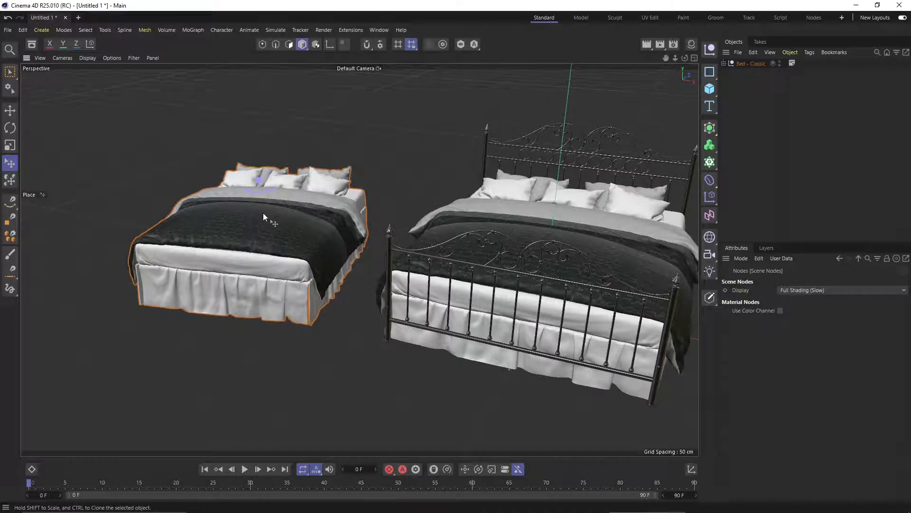
{"action": "left_click_drag", "start_coordinate": [264, 213], "coordinate": [459, 244]}
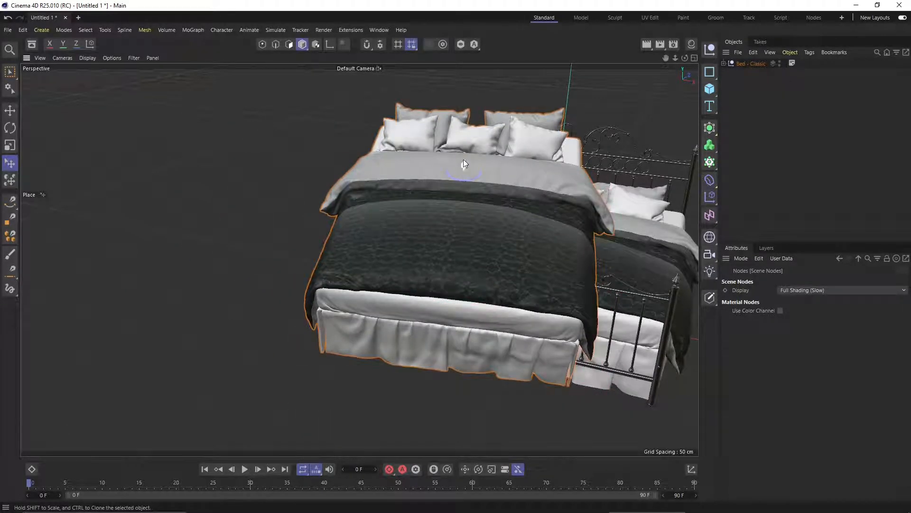
{"action": "left_click_drag", "start_coordinate": [467, 152], "coordinate": [466, 194]}
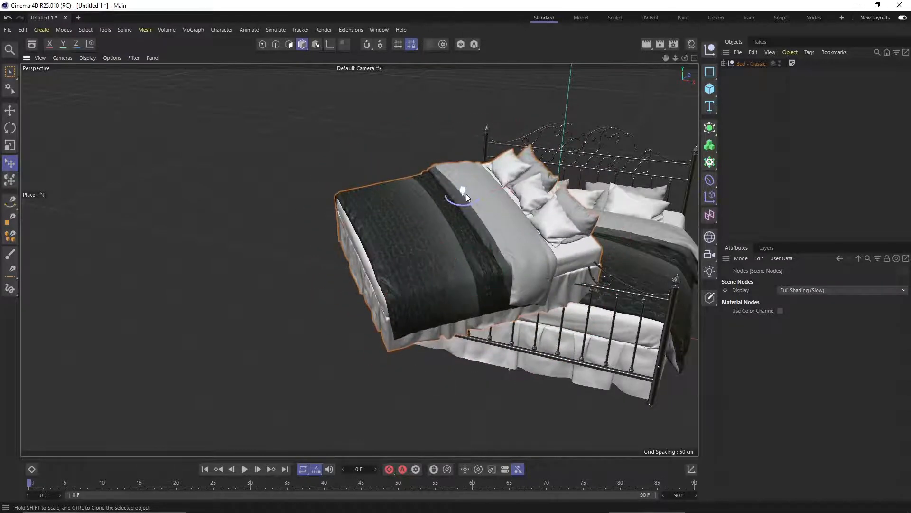
{"action": "left_click_drag", "start_coordinate": [460, 262], "coordinate": [460, 281]}
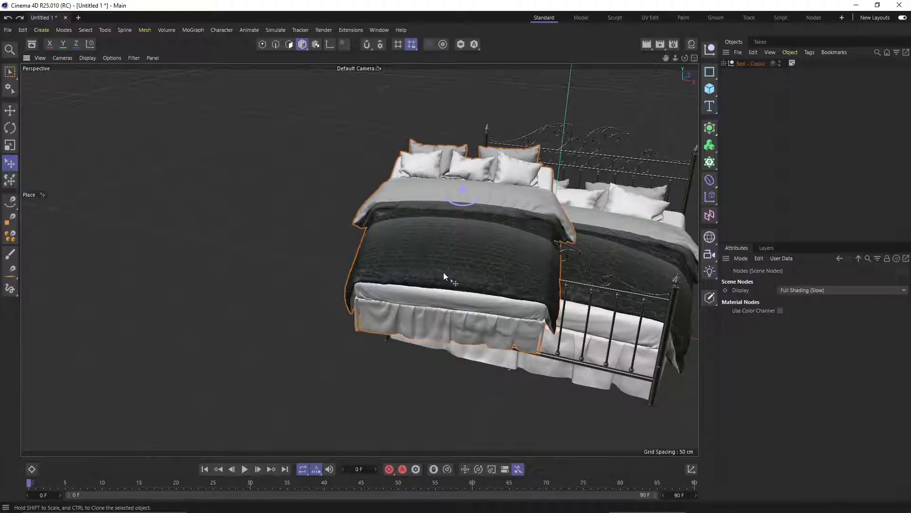
Undo all the Place tool changes made to the duplicated bedding
{"action": "key", "text": "ctrl+z"}
{"action": "key", "text": "ctrl+z"}
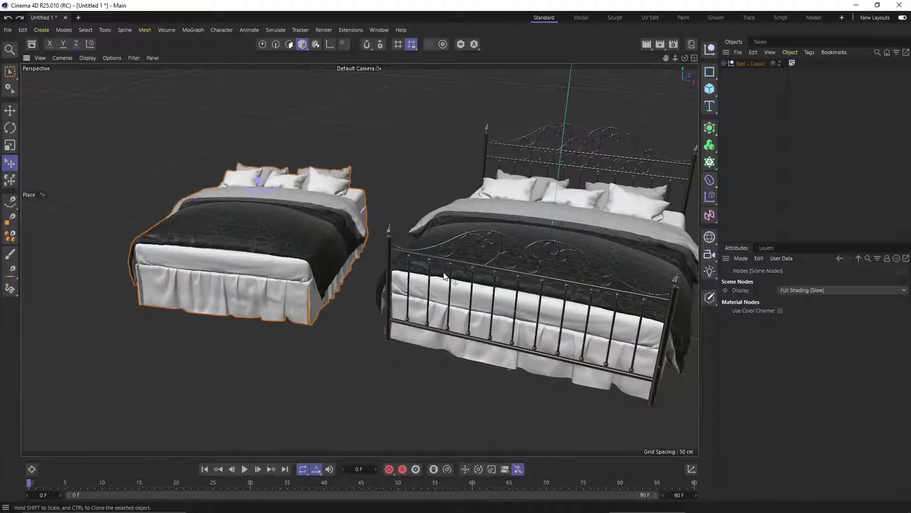
{"action": "key", "text": "ctrl+z"}
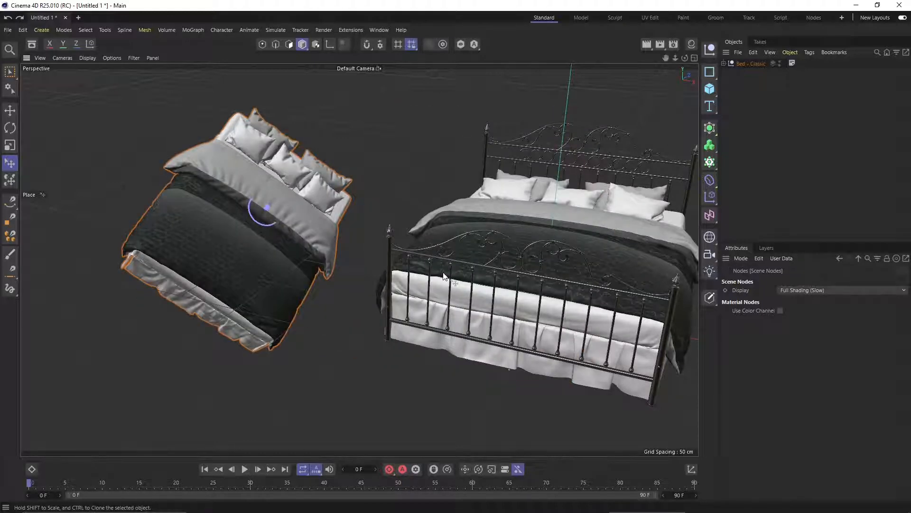
Try pushing the duplicated bedding into the framed bed with the Dynamic Place tool, and undo the move
{"action": "left_click", "coordinate": [10, 181]}
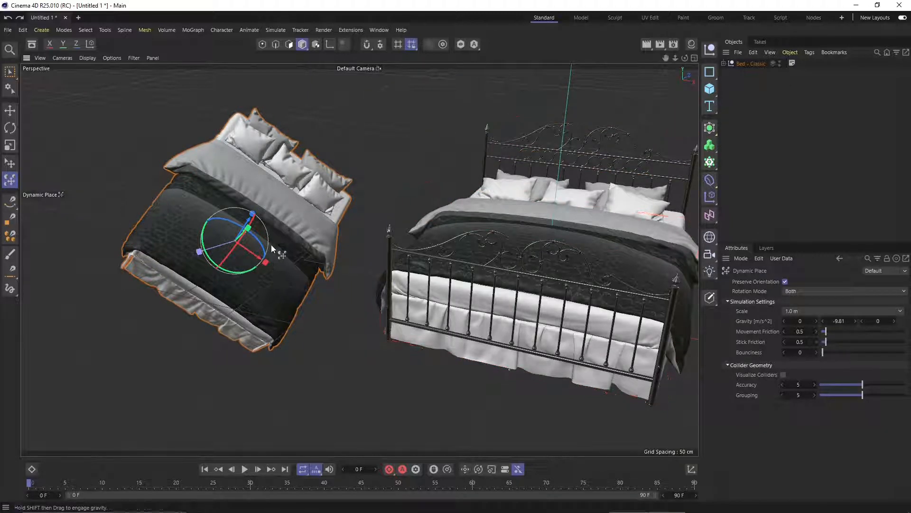
{"action": "left_click_drag", "start_coordinate": [283, 255], "coordinate": [229, 240]}
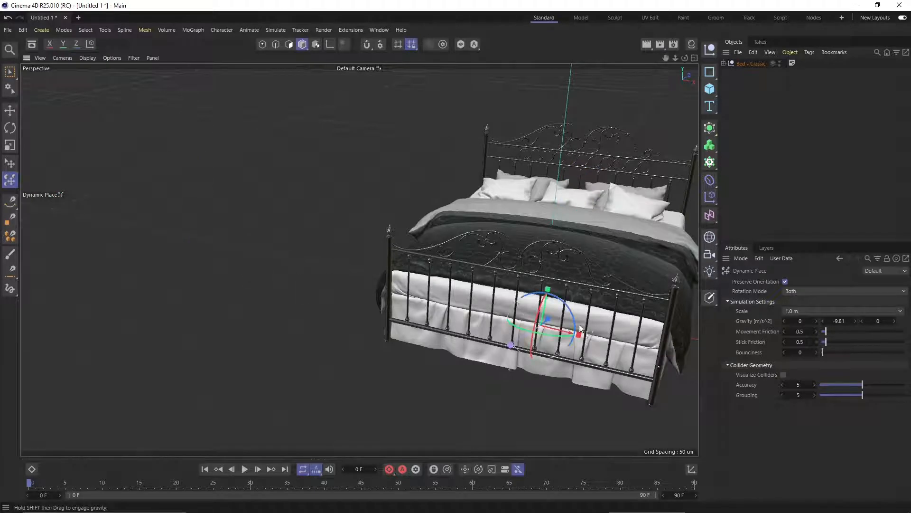
{"action": "key", "text": "ctrl+z"}
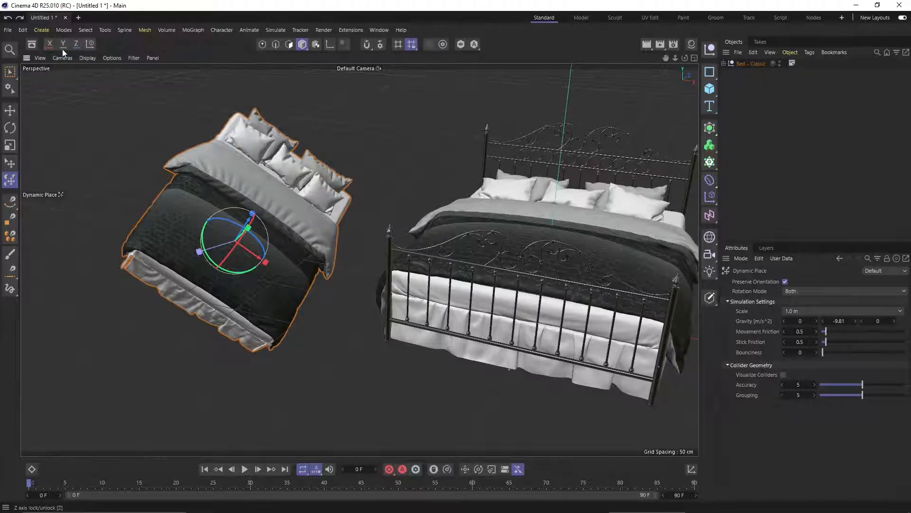
Move the duplicated bedding with the Move tool's X, Y and Z axes locked, and again with only Y unlocked
{"action": "left_click", "coordinate": [7, 112]}
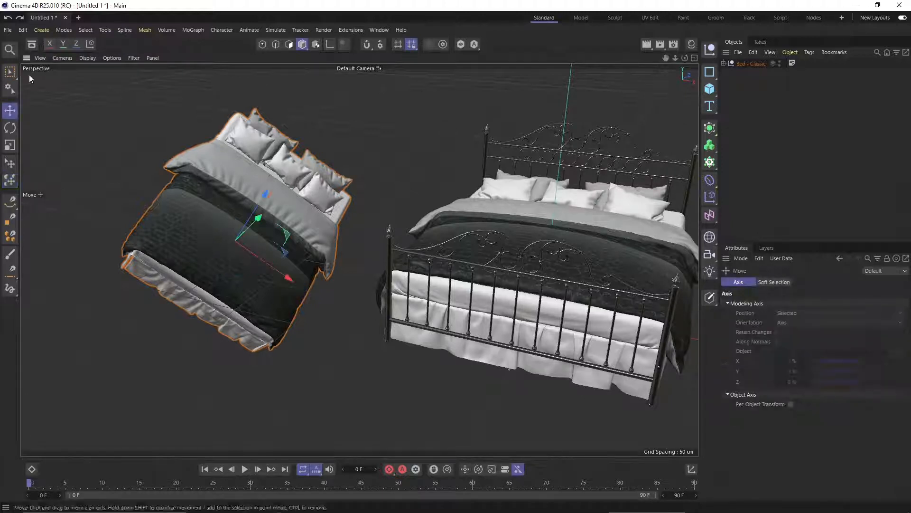
{"action": "left_click", "coordinate": [50, 44]}
{"action": "left_click", "coordinate": [63, 44]}
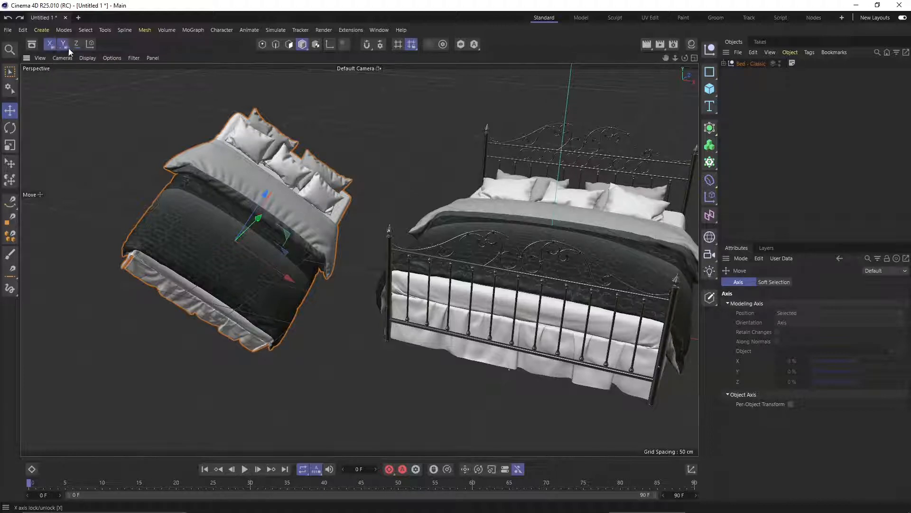
{"action": "left_click", "coordinate": [72, 47]}
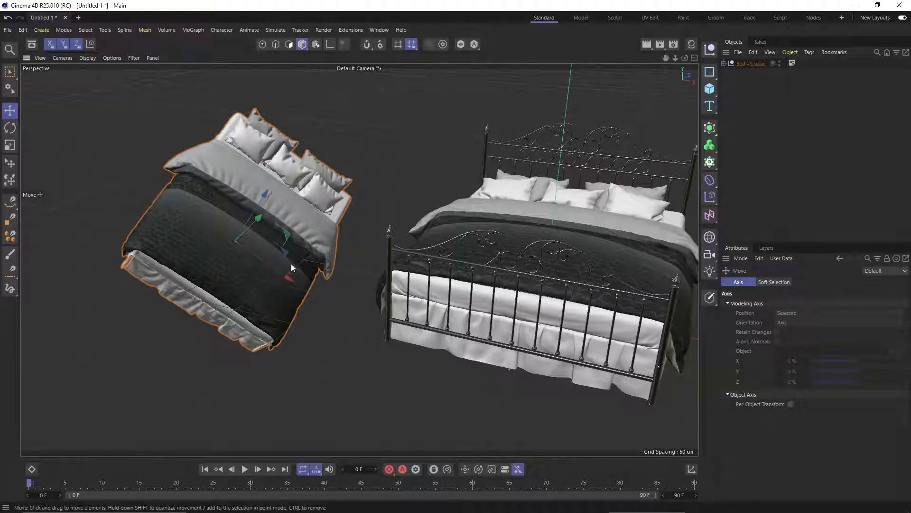
{"action": "mouse_move", "coordinate": [289, 235]}
{"action": "left_mouse_down"}
{"action": "mouse_move", "coordinate": [281, 221]}
{"action": "mouse_move", "coordinate": [295, 230]}
{"action": "mouse_move", "coordinate": [273, 261]}
{"action": "mouse_move", "coordinate": [286, 234]}
{"action": "mouse_move", "coordinate": [280, 223]}
{"action": "mouse_move", "coordinate": [278, 243]}
{"action": "left_mouse_up"}
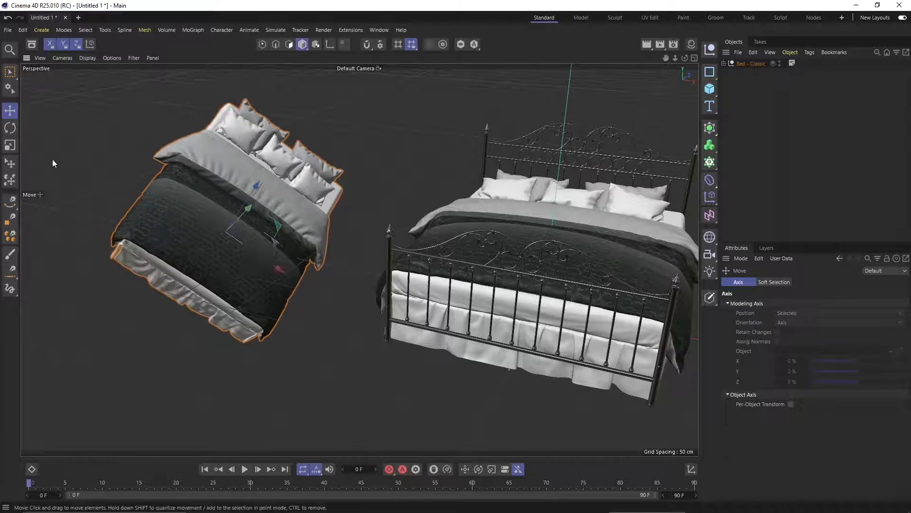
{"action": "left_click", "coordinate": [64, 44]}
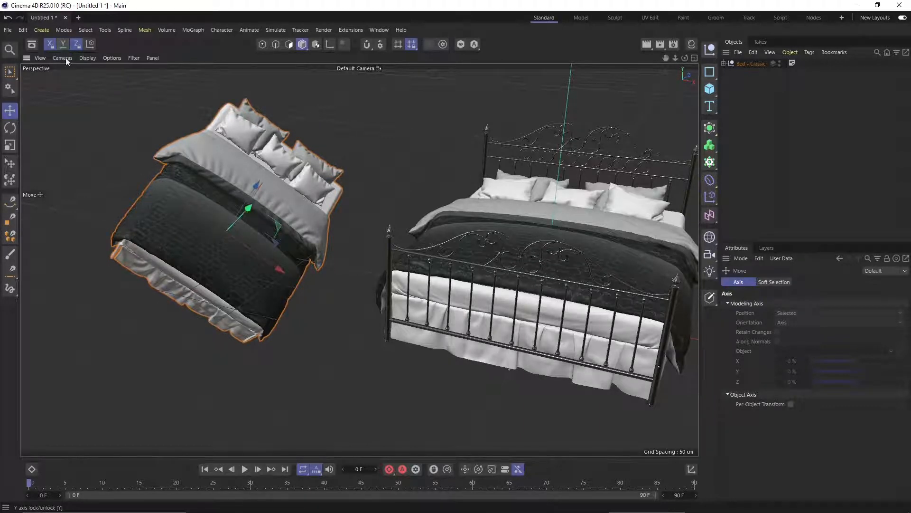
{"action": "left_click_drag", "start_coordinate": [131, 192], "coordinate": [217, 273]}
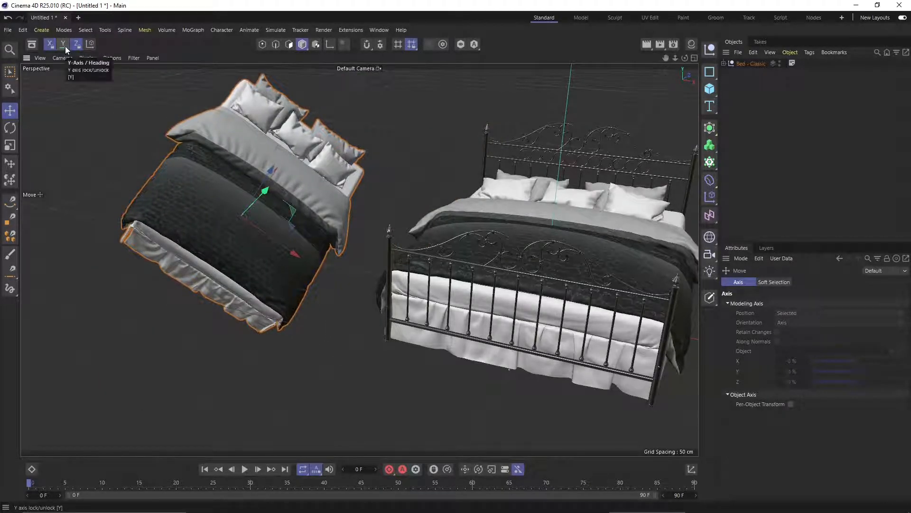
Lock the X and Z axes for the Rotate tool and rotate the duplicated bedding around its Y axis
{"action": "left_click", "coordinate": [13, 127]}
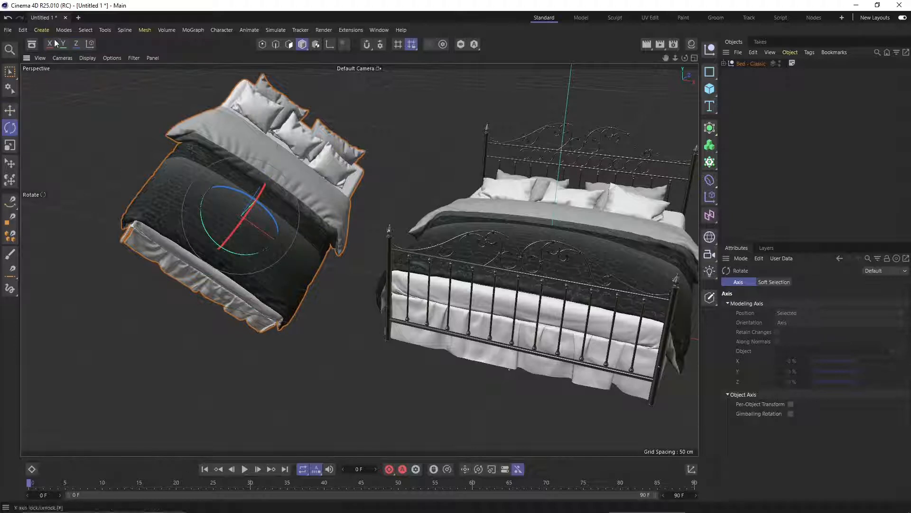
{"action": "left_click", "coordinate": [77, 44]}
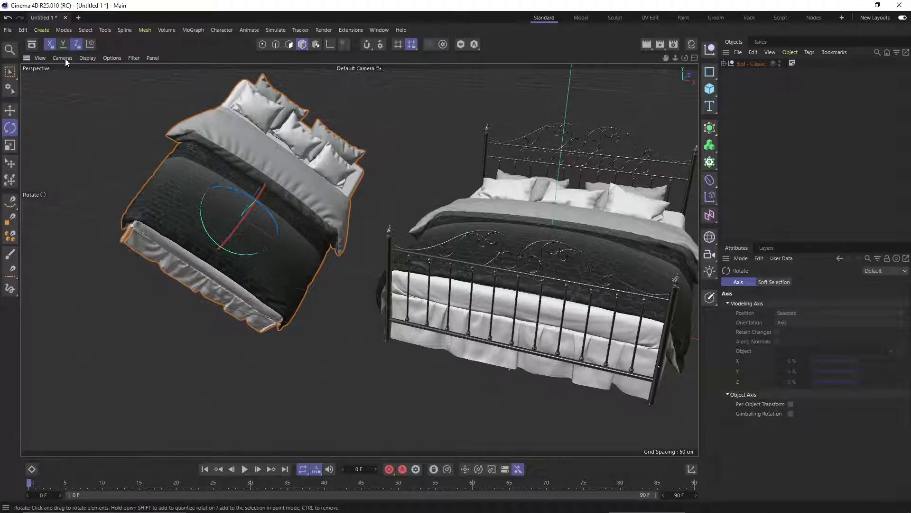
{"action": "left_click_drag", "start_coordinate": [106, 177], "coordinate": [148, 340]}
{"action": "left_click_drag", "start_coordinate": [391, 152], "coordinate": [217, 145]}
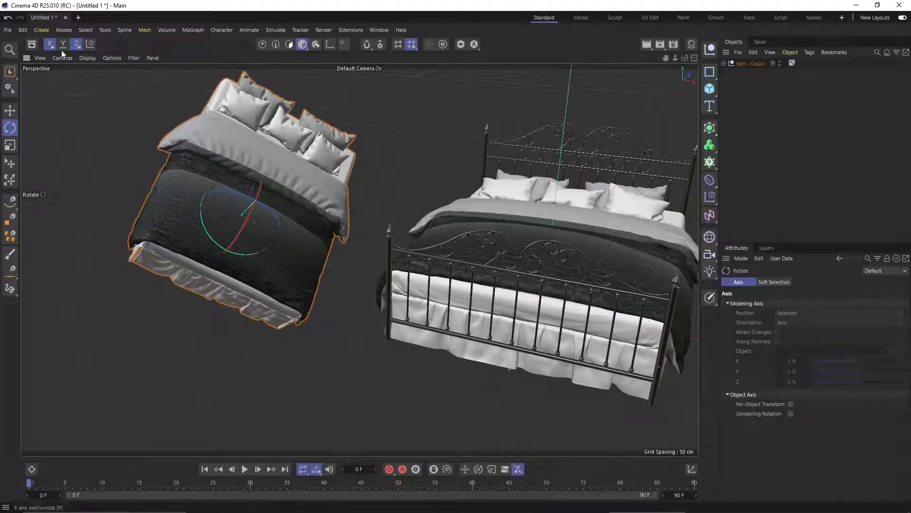
Compare the axis locks of the Scale and Rotate tools, and unlock the X and Z axes for the Move tool
{"action": "left_click", "coordinate": [15, 151]}
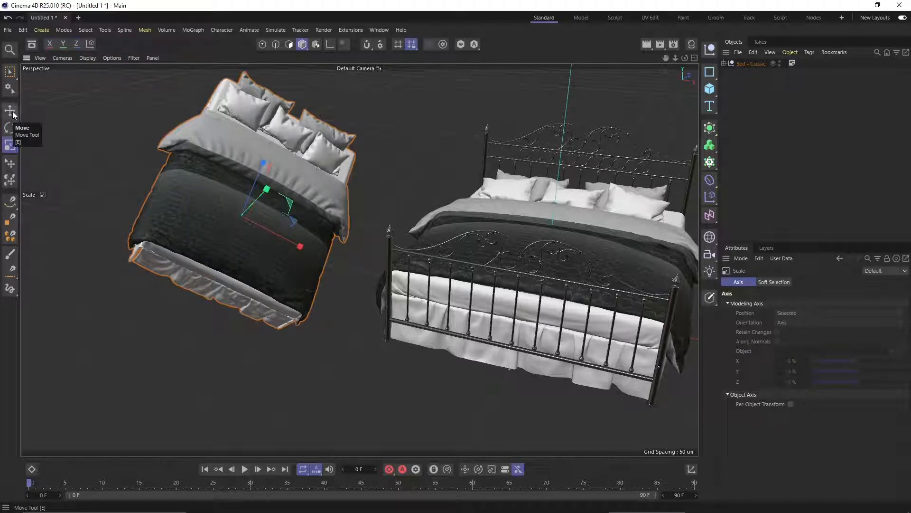
{"action": "left_click", "coordinate": [9, 128]}
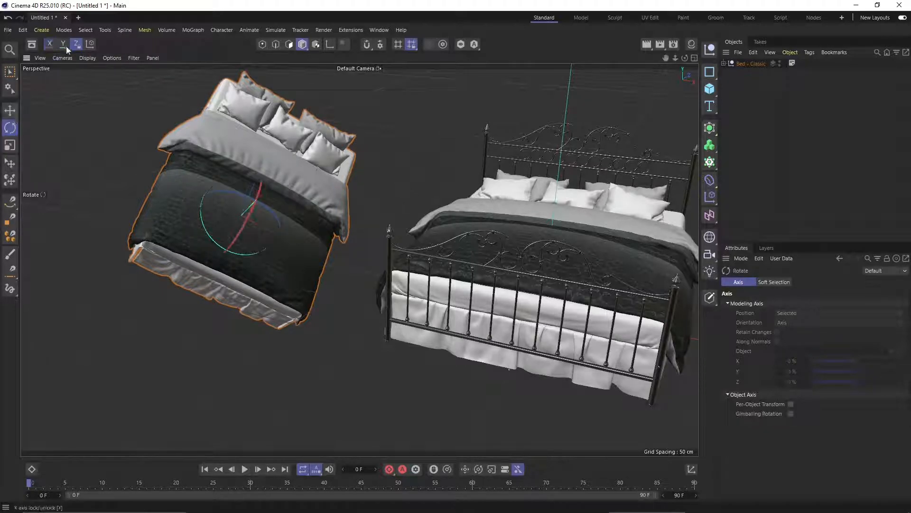
{"action": "left_click", "coordinate": [11, 111]}
{"action": "left_click", "coordinate": [50, 44]}
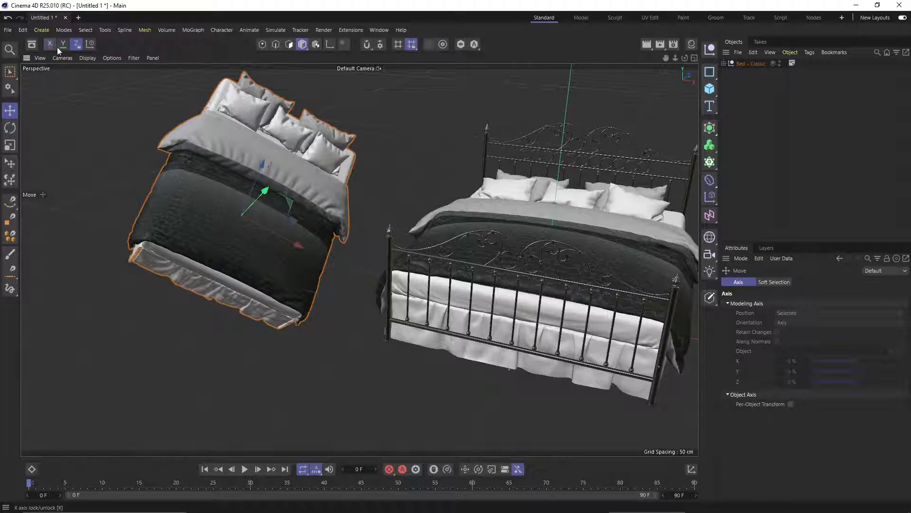
{"action": "left_click", "coordinate": [74, 49]}
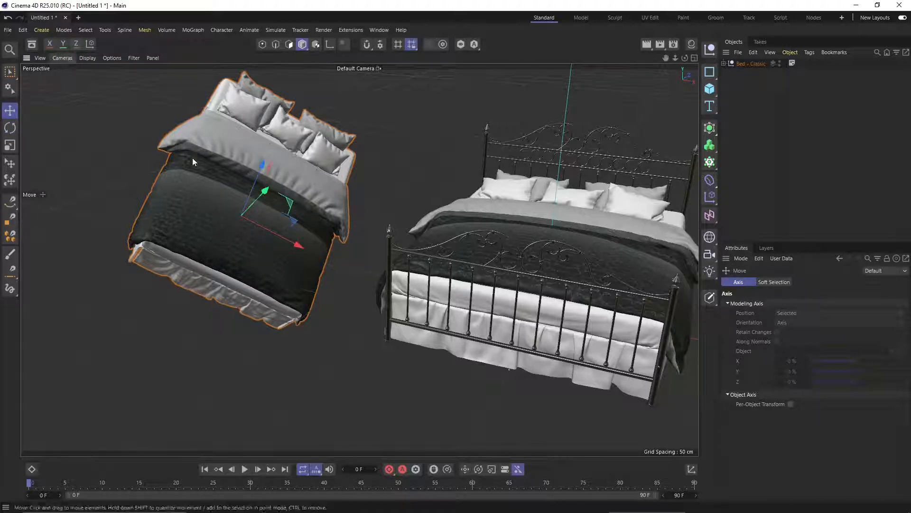
Switch the Move tool to world coordinates and examine the axes on the framed bed's bedding, Bed - Classic and the duplicated bedding
{"action": "left_click", "coordinate": [91, 47]}
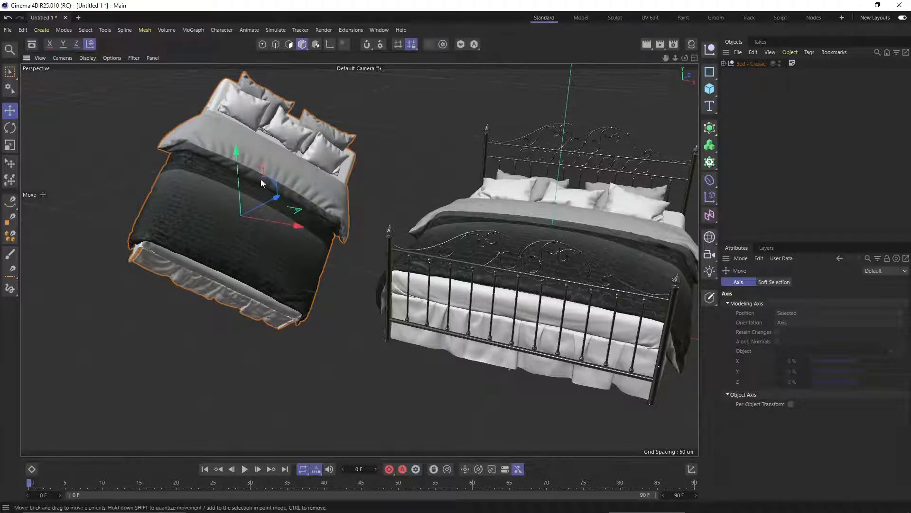
{"action": "scroll", "coordinate": [545, 212], "scroll_direction": "down", "scroll_amount": 5}
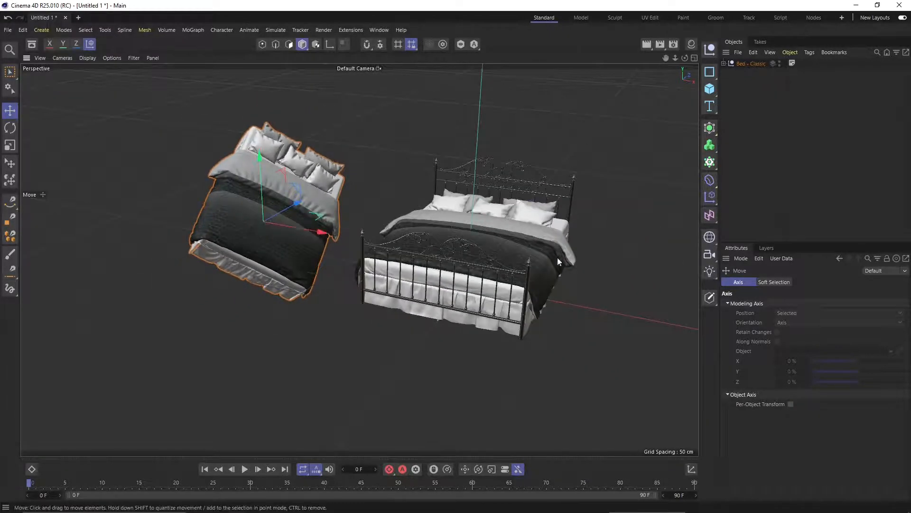
{"action": "left_click", "coordinate": [485, 245]}
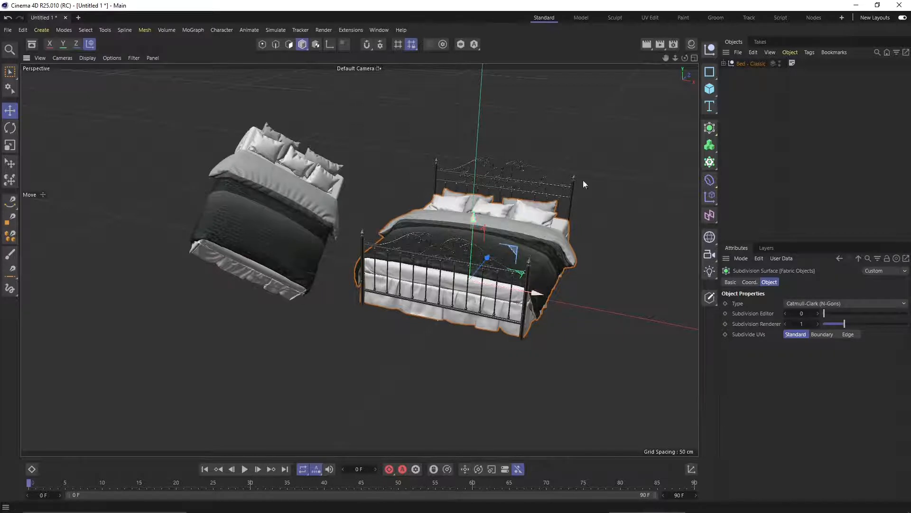
{"action": "left_click", "coordinate": [751, 63]}
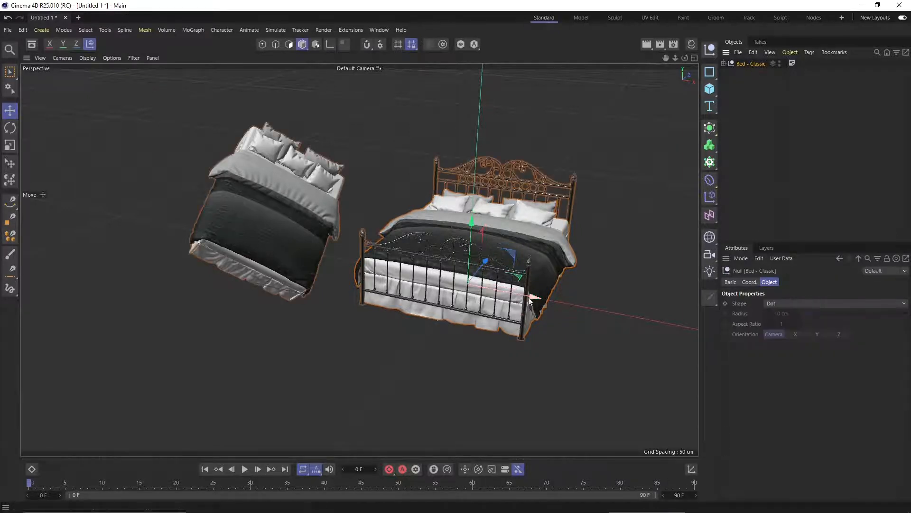
{"action": "middle_click_drag", "start_coordinate": [546, 300], "coordinate": [667, 318], "text": "alt"}
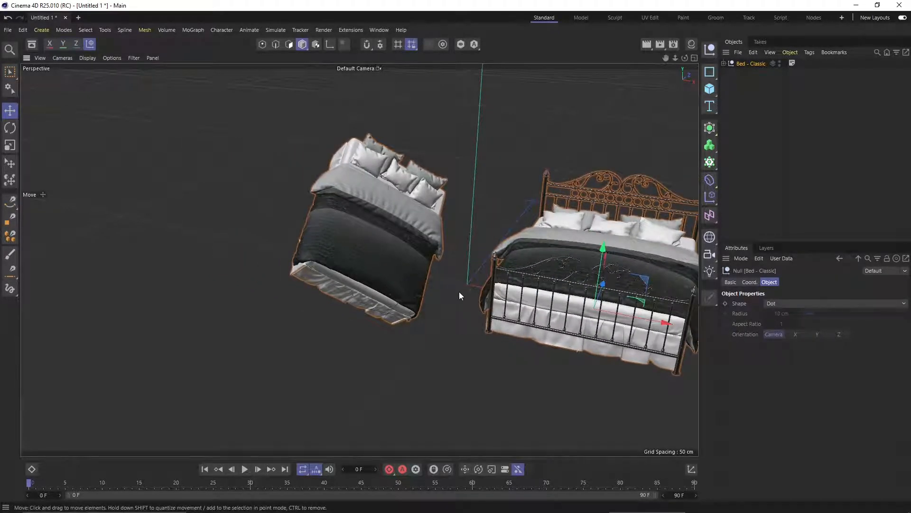
{"action": "left_click", "coordinate": [369, 213]}
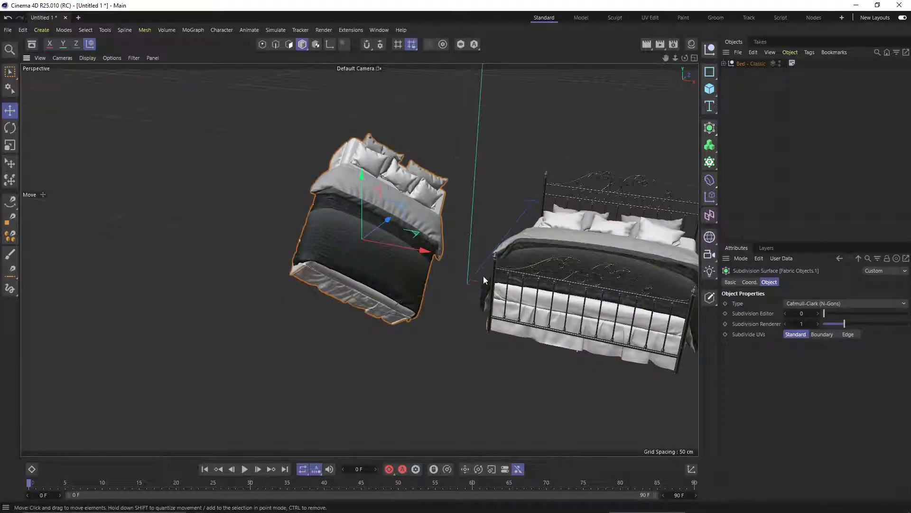
Return to object coordinates, try moving the duplicated bedding along its own Y axis, and undo the move
{"action": "left_click", "coordinate": [89, 45]}
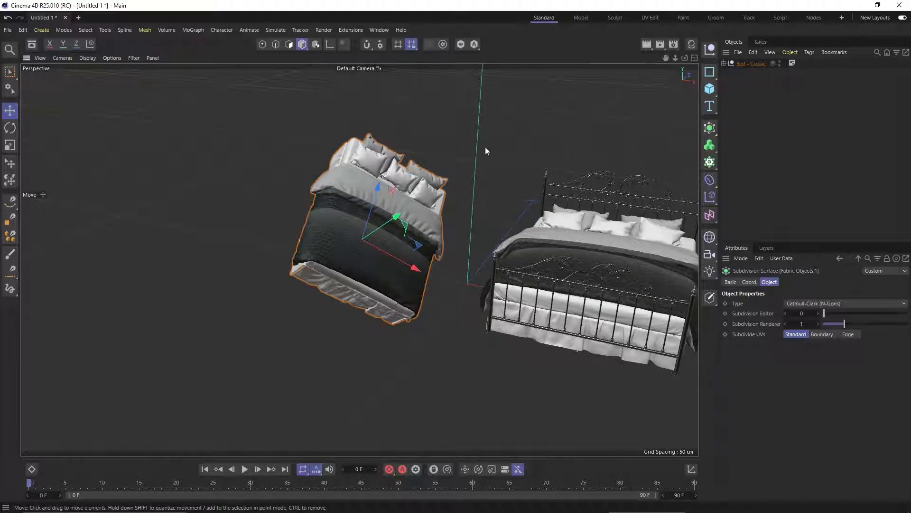
{"action": "left_click_drag", "start_coordinate": [395, 220], "coordinate": [402, 238]}
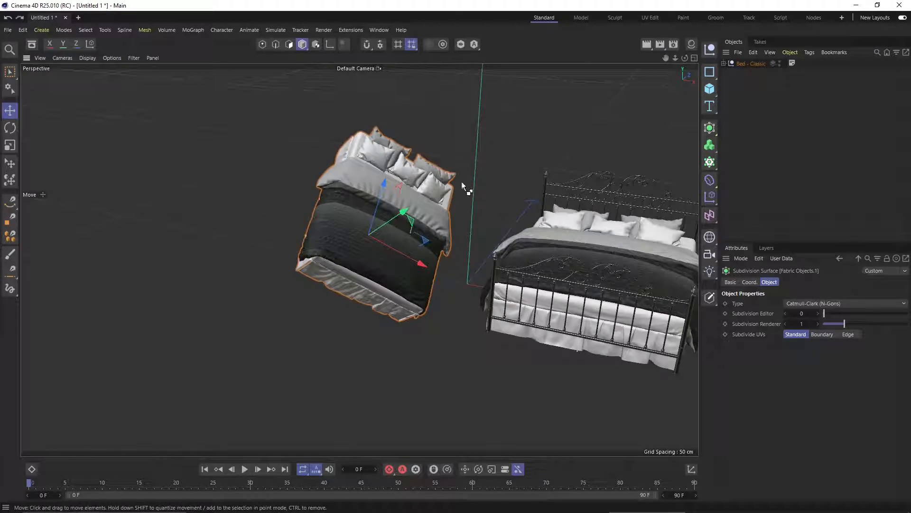
{"action": "key", "text": "ctrl+z"}
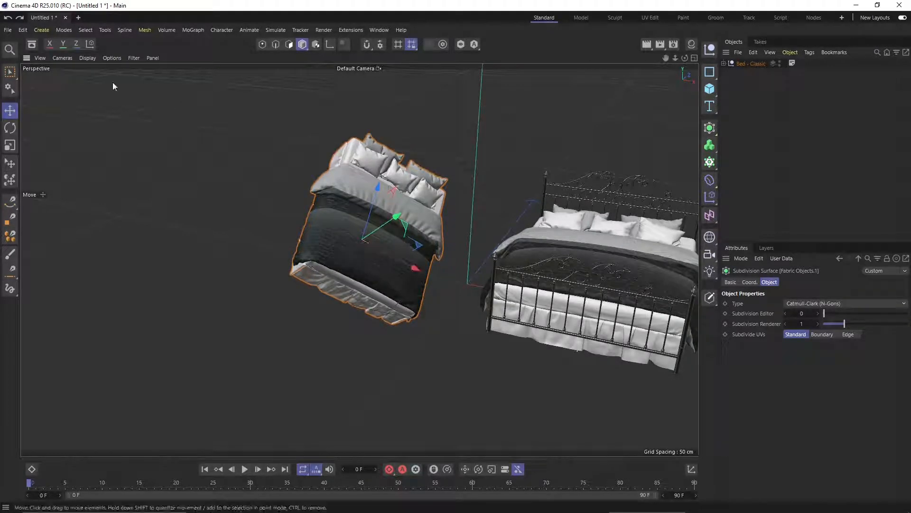
Cycle through the Scale, Rotate and Move tools, and compare world with object axes on the duplicated bedding
{"action": "left_click", "coordinate": [9, 161]}
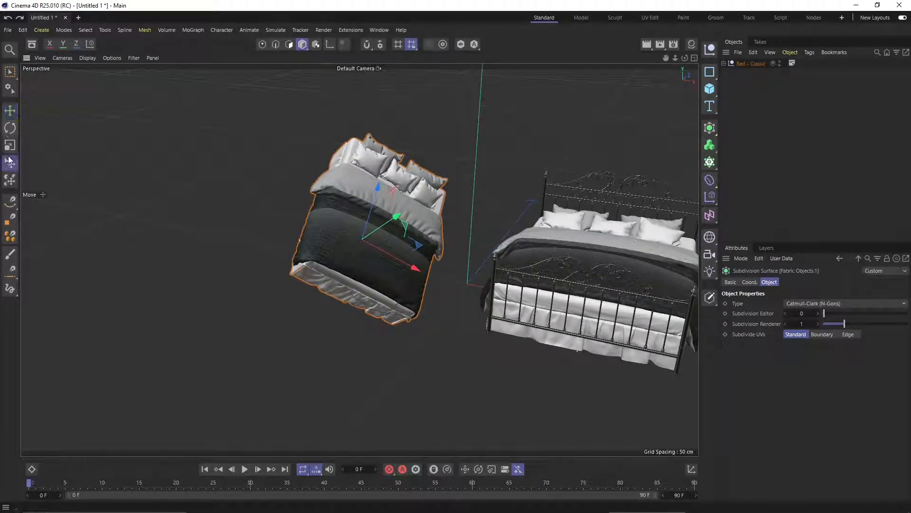
{"action": "left_click", "coordinate": [9, 126]}
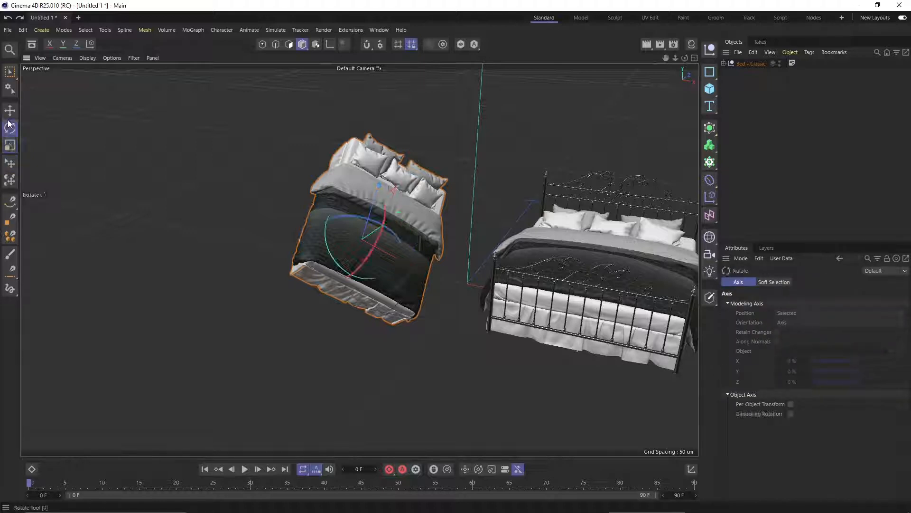
{"action": "left_click", "coordinate": [11, 115]}
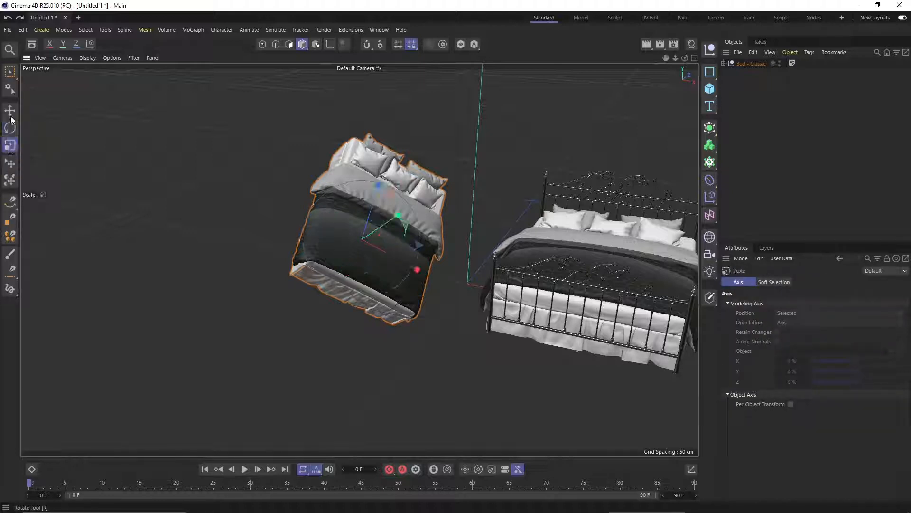
{"action": "left_click_drag", "start_coordinate": [386, 277], "coordinate": [398, 229], "text": "alt"}
{"action": "left_click", "coordinate": [89, 48]}
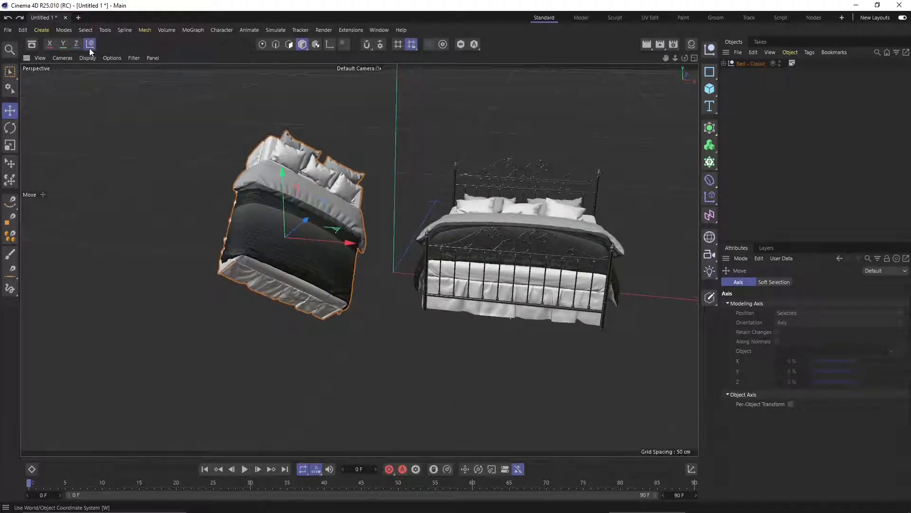
{"action": "left_click", "coordinate": [89, 47]}
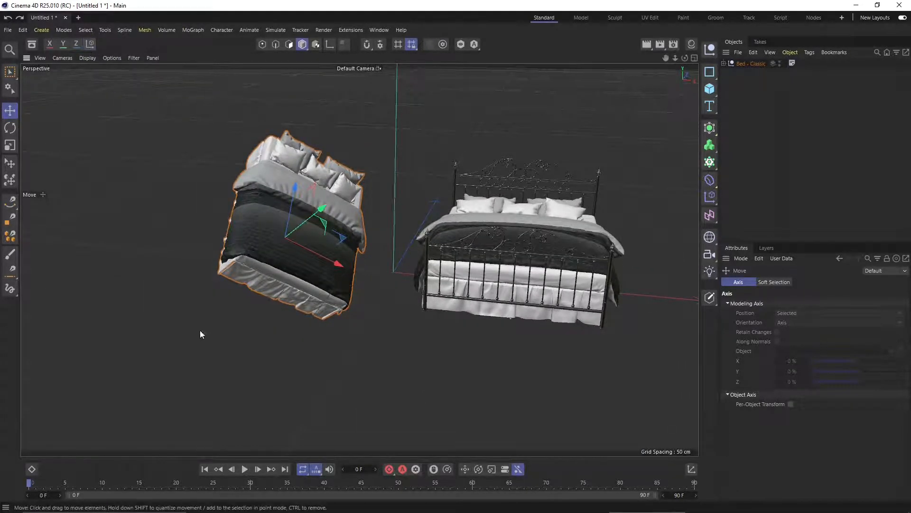
Redo the last undone move of the duplicated bedding
{"action": "left_click_drag", "start_coordinate": [200, 331], "coordinate": [306, 338], "text": "alt"}
{"action": "right_click_drag", "start_coordinate": [307, 338], "coordinate": [475, 335], "text": "alt"}
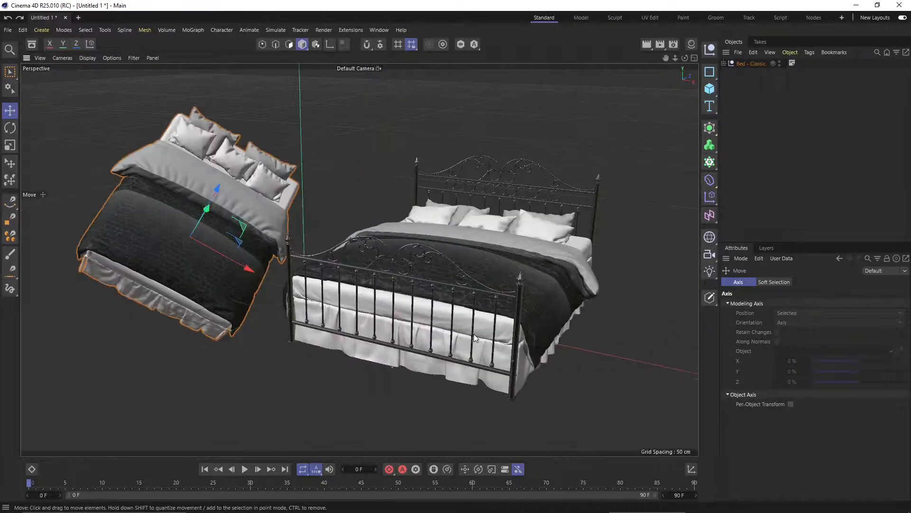
{"action": "key", "text": "ctrl+y"}
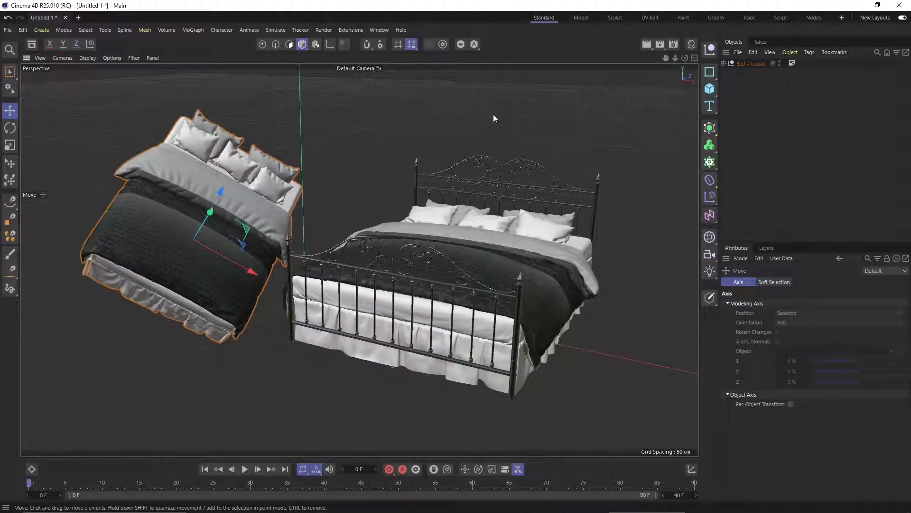
Practise selecting the framed bed's bedding and frame in the viewport, and clear the selection
{"action": "left_click", "coordinate": [457, 110]}
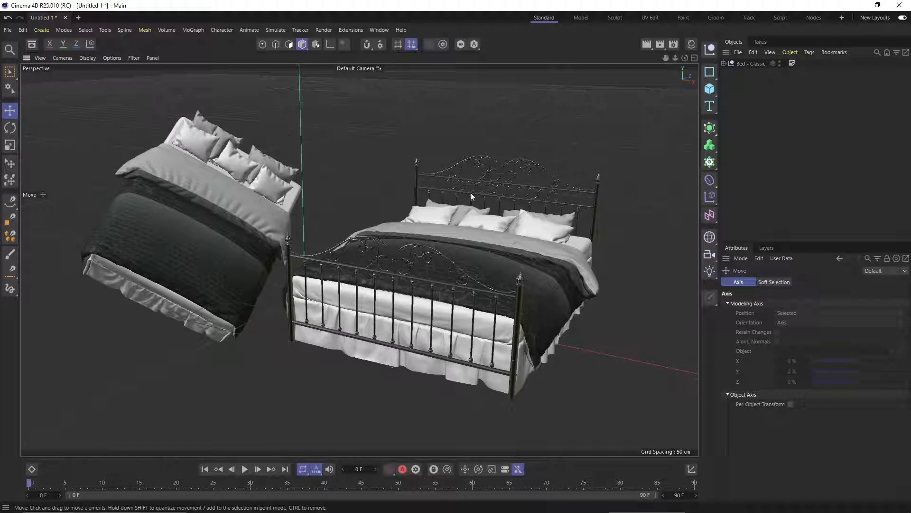
{"action": "left_click", "coordinate": [459, 235]}
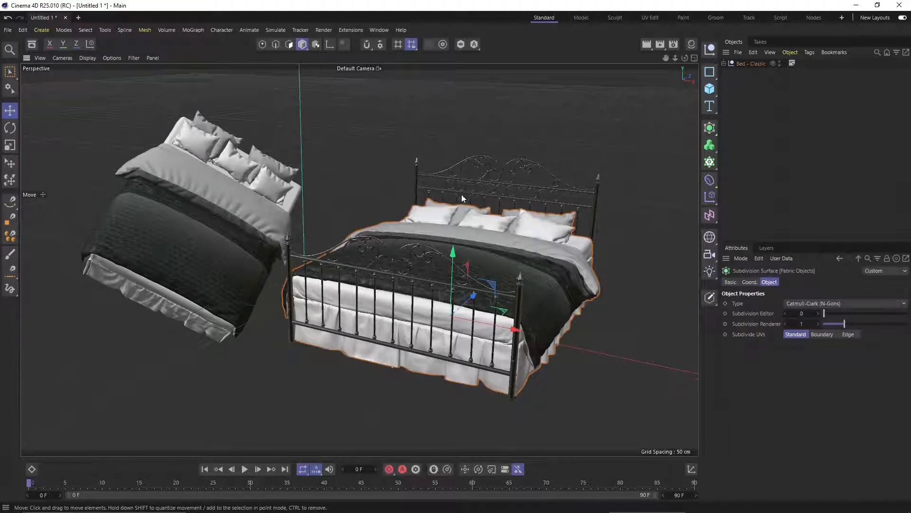
{"action": "left_click", "coordinate": [463, 172]}
{"action": "left_click", "coordinate": [455, 135]}
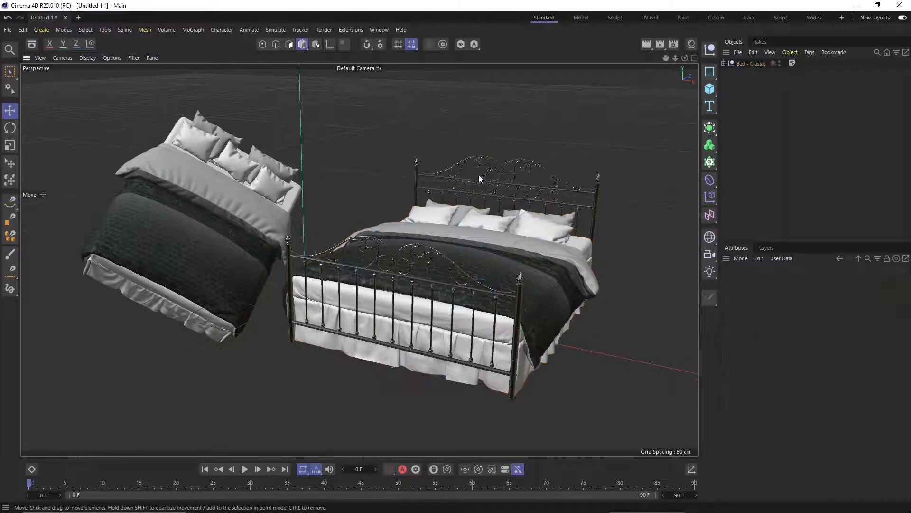
{"action": "left_click", "coordinate": [487, 189]}
{"action": "left_click", "coordinate": [566, 114]}
{"action": "scroll", "coordinate": [335, 341], "scroll_direction": "up", "scroll_amount": 1}
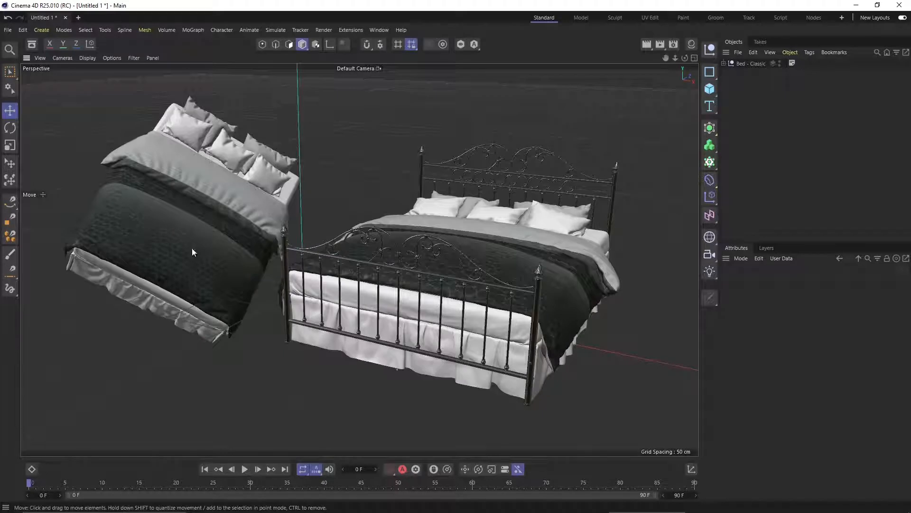
Open the configuration settings of the perspective viewport and retitle the view Perspective 1
{"action": "left_click", "coordinate": [27, 58]}
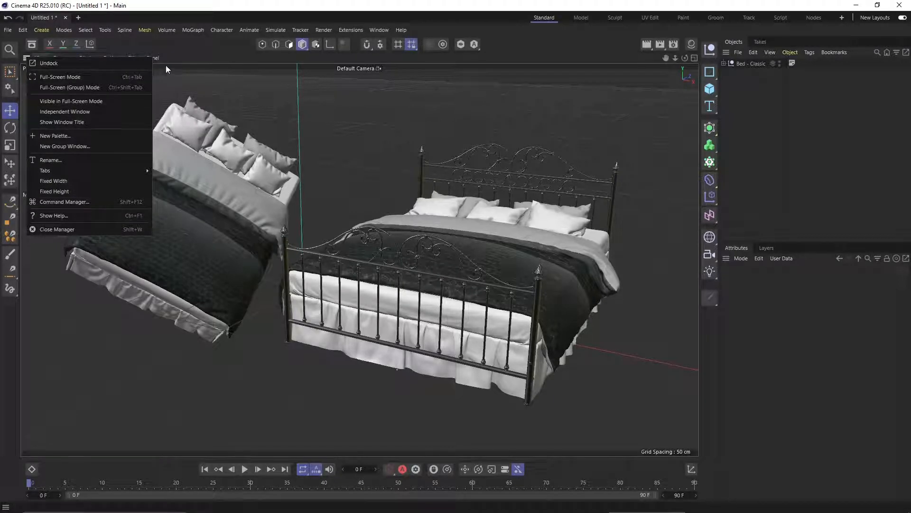
{"action": "left_click", "coordinate": [189, 61]}
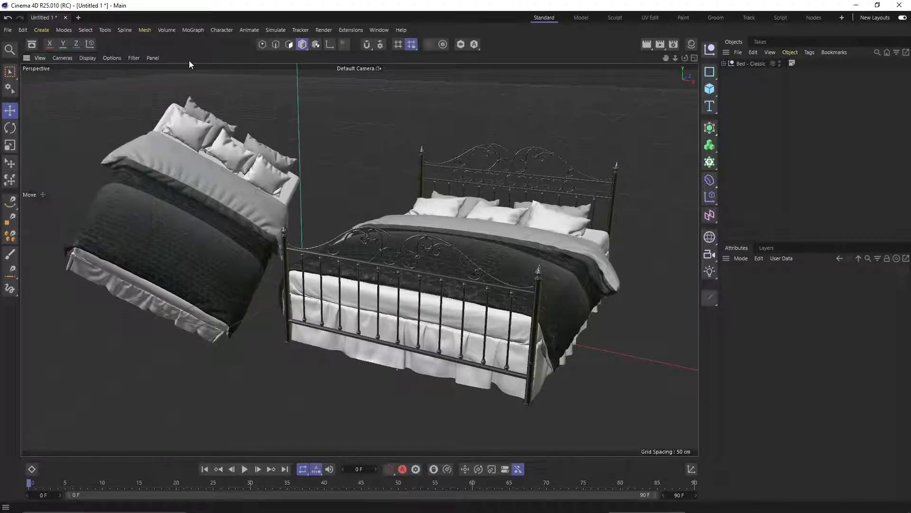
{"action": "left_click", "coordinate": [40, 58]}
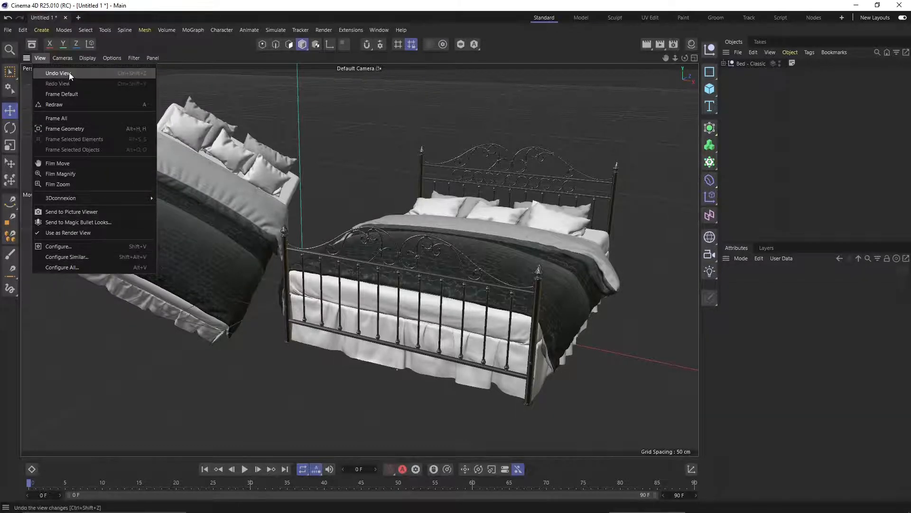
{"action": "left_click", "coordinate": [61, 247]}
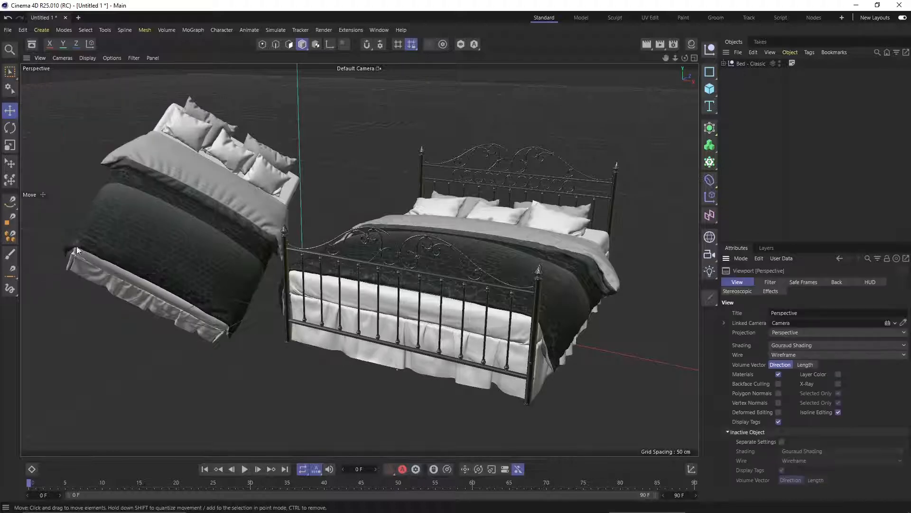
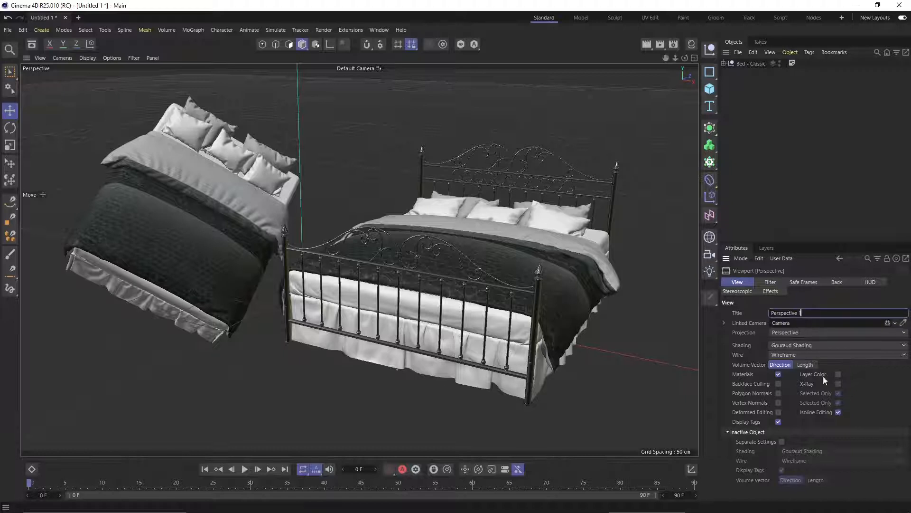
Try the Parallel, Left and another orthographic projection for the viewport, and set it back to Perspective
{"action": "left_click", "coordinate": [777, 335]}
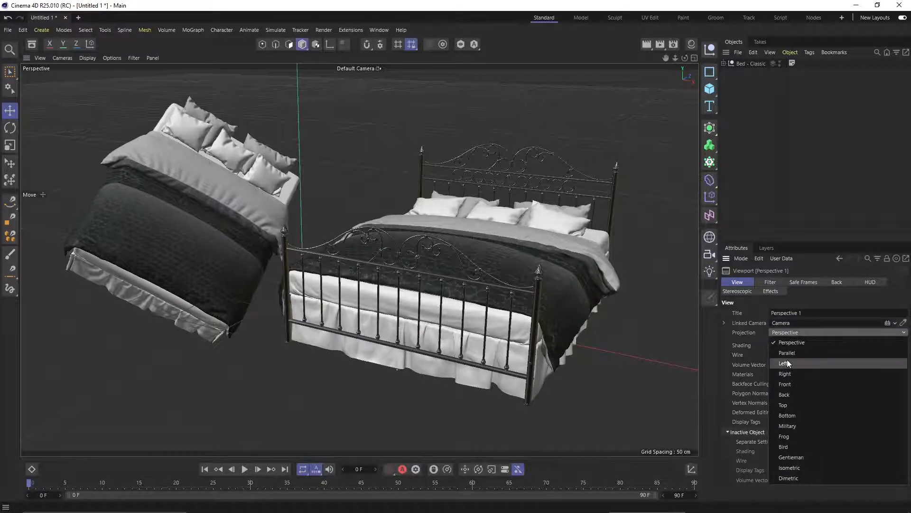
{"action": "left_click", "coordinate": [789, 356]}
{"action": "left_click", "coordinate": [788, 333]}
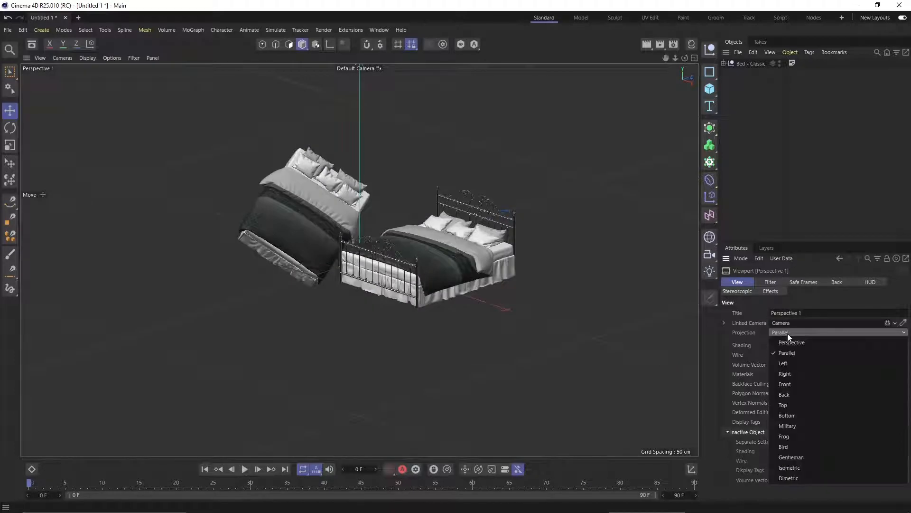
{"action": "left_click", "coordinate": [794, 345]}
{"action": "left_click", "coordinate": [788, 334]}
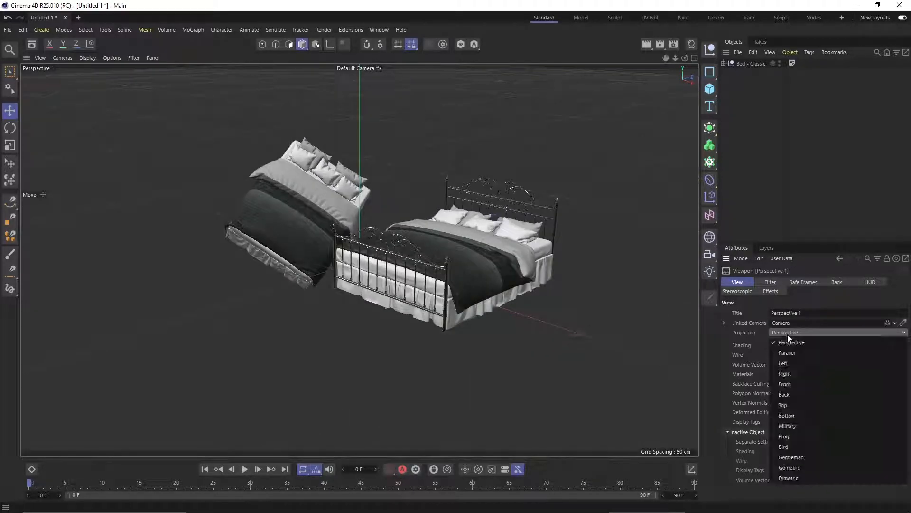
{"action": "left_click", "coordinate": [792, 365]}
{"action": "left_click", "coordinate": [790, 335]}
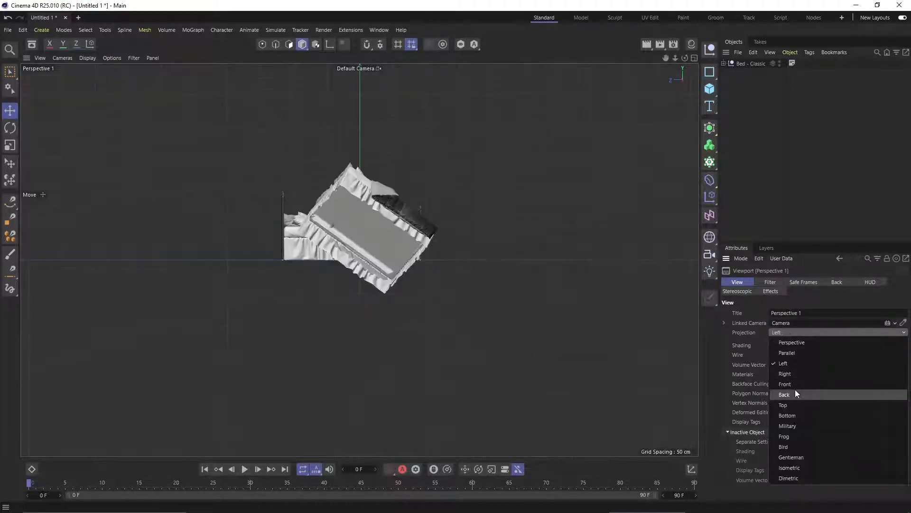
{"action": "left_click", "coordinate": [796, 389]}
{"action": "left_click", "coordinate": [791, 332]}
{"action": "left_click", "coordinate": [793, 342]}
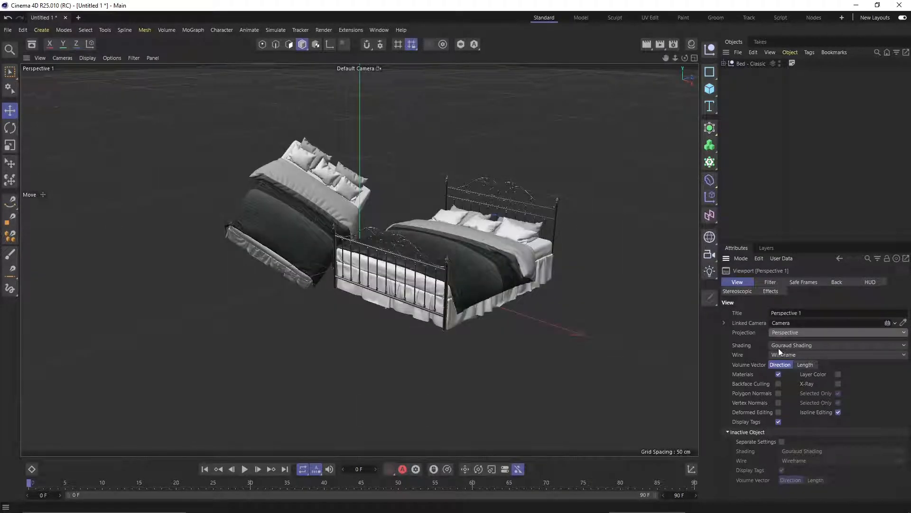
Set the viewport's shading to Gouraud Shading (Lines)
{"action": "left_click", "coordinate": [778, 347]}
{"action": "left_click", "coordinate": [787, 361]}
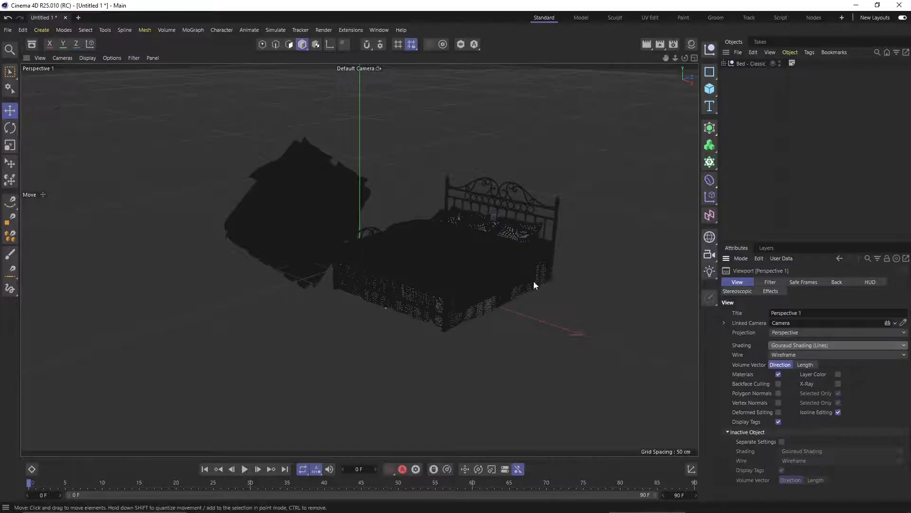
Try the Isoparms, Box and Skeleton wire modes on the viewport's bed models, and set the wire mode back to Wireframe
{"action": "scroll", "coordinate": [475, 263], "scroll_direction": "up", "scroll_amount": 10}
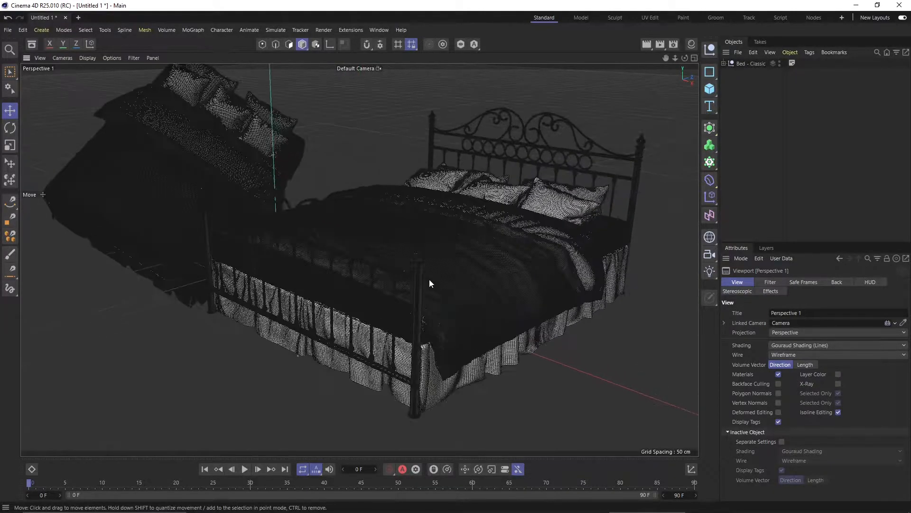
{"action": "scroll", "coordinate": [429, 279], "scroll_direction": "up", "scroll_amount": 5}
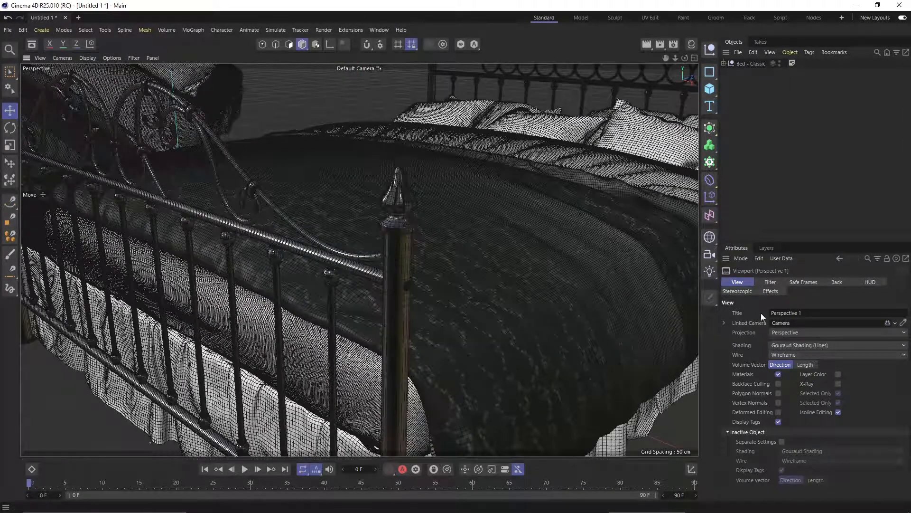
{"action": "left_click", "coordinate": [797, 357]}
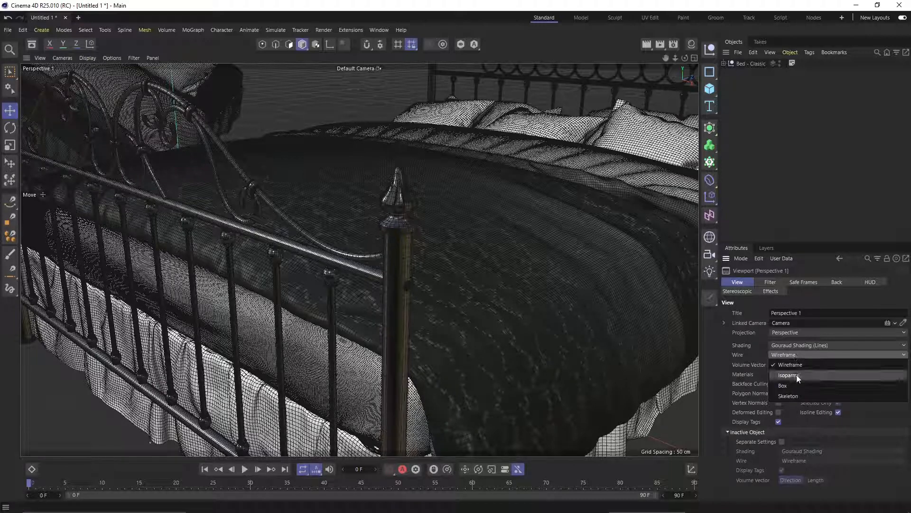
{"action": "left_click", "coordinate": [797, 374]}
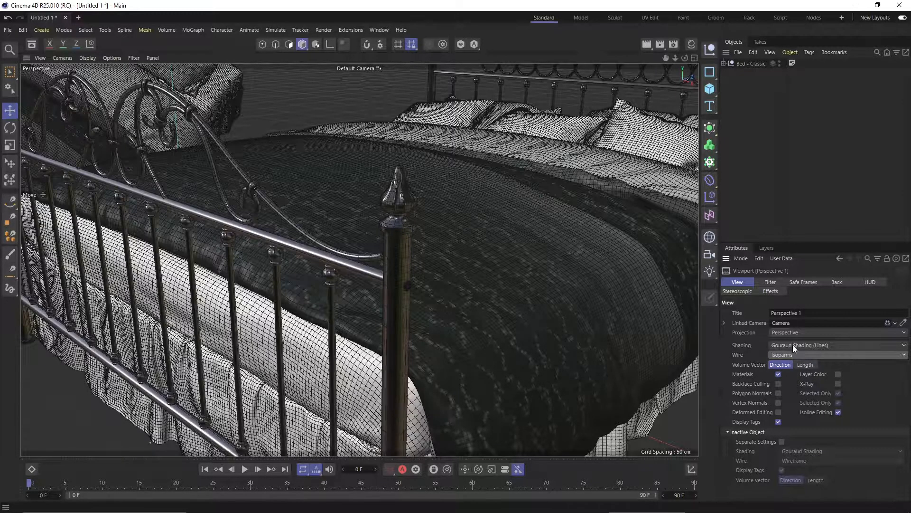
{"action": "left_click", "coordinate": [792, 354]}
{"action": "left_click", "coordinate": [795, 386]}
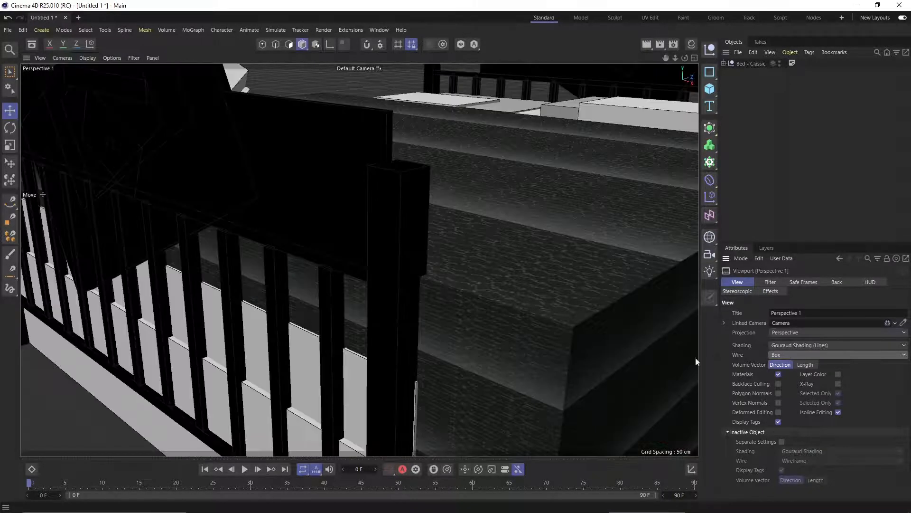
{"action": "scroll", "coordinate": [551, 329], "scroll_direction": "up", "scroll_amount": 5}
{"action": "scroll", "coordinate": [370, 287], "scroll_direction": "down", "scroll_amount": 5}
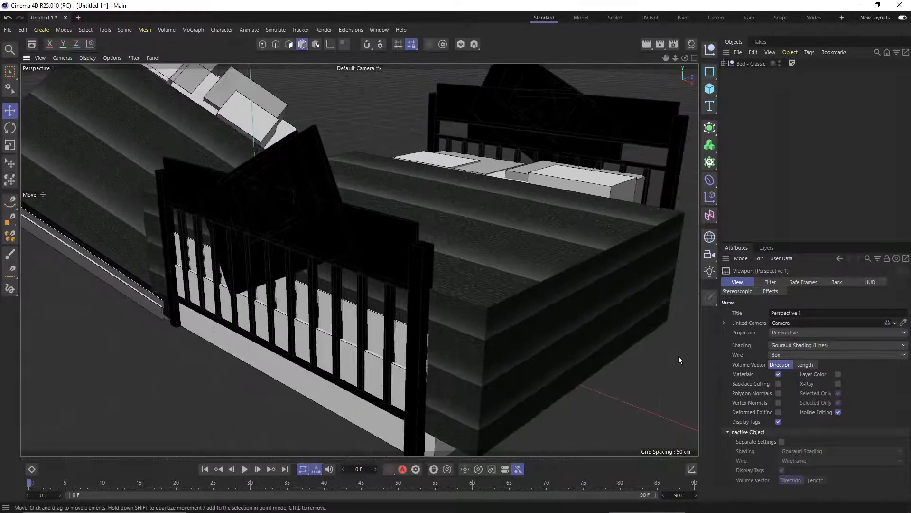
{"action": "left_click", "coordinate": [816, 355]}
{"action": "left_click", "coordinate": [811, 396]}
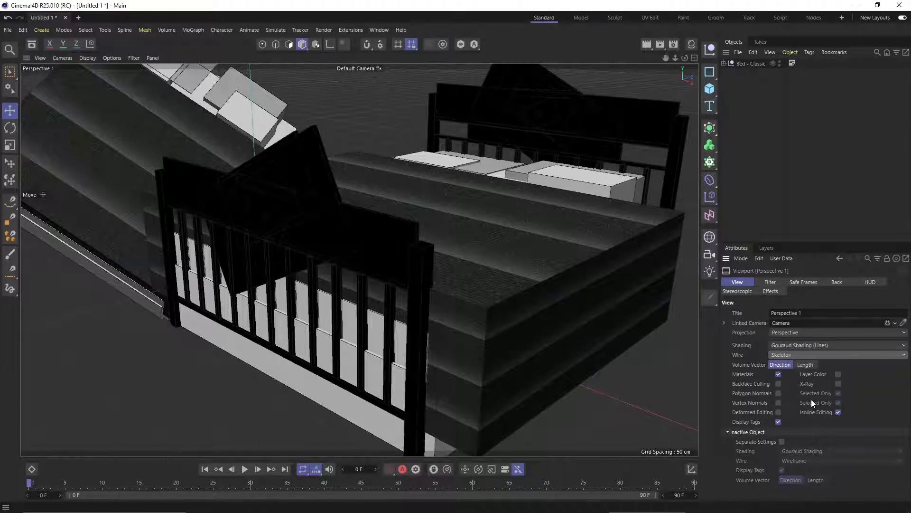
{"action": "left_click", "coordinate": [787, 355]}
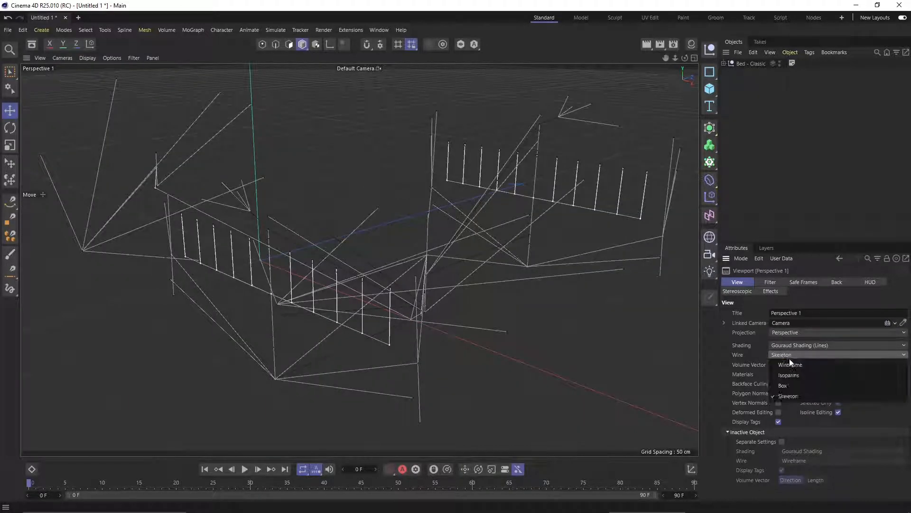
{"action": "left_click", "coordinate": [789, 365]}
Compare Quick Shading (Lines), Constant Shading and Constant Shading (Lines) in the viewport, and set the shading to Gouraud Shading
{"action": "left_click", "coordinate": [785, 347]}
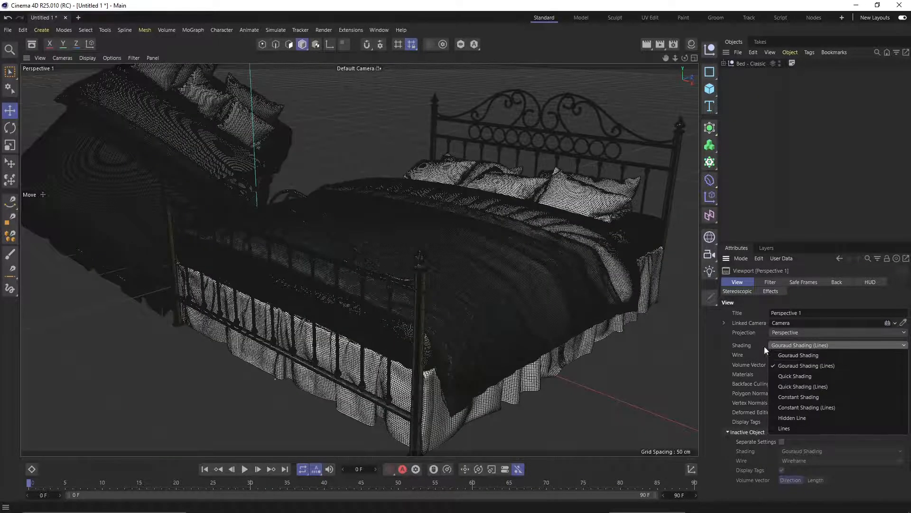
{"action": "left_click", "coordinate": [782, 355]}
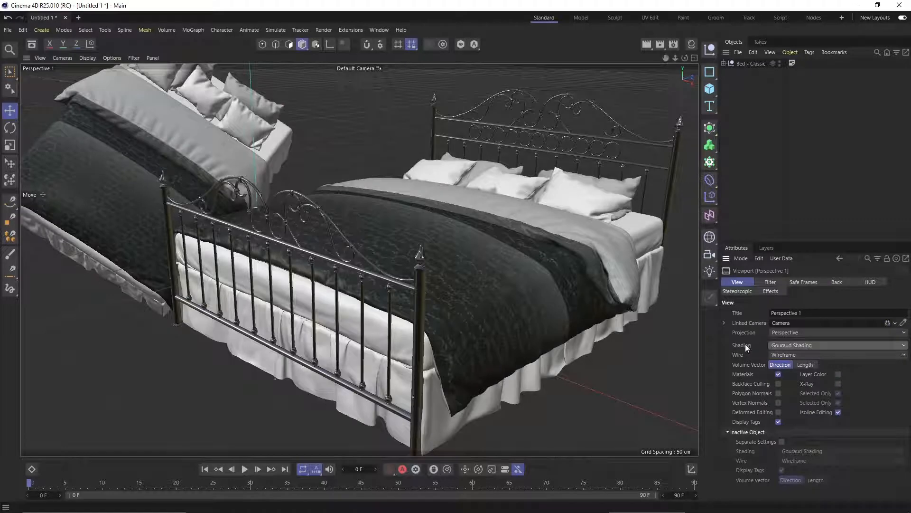
{"action": "left_click", "coordinate": [780, 346]}
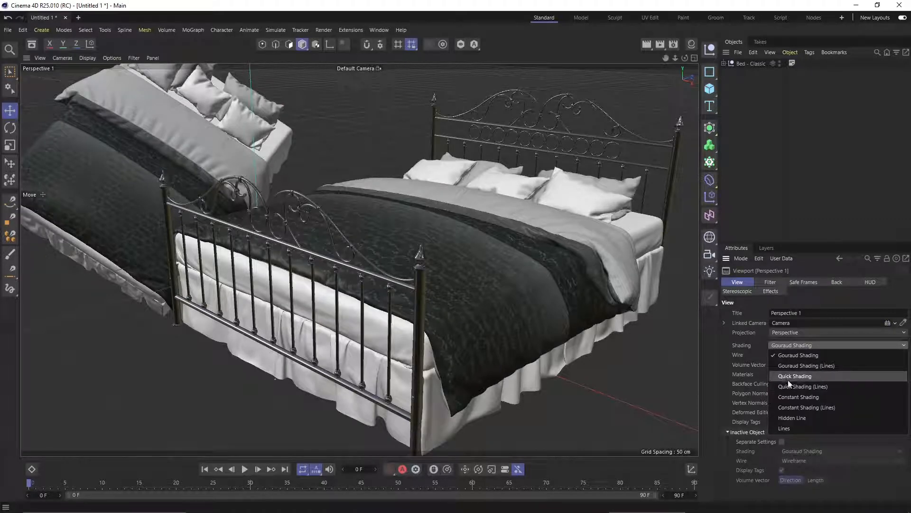
{"action": "left_click", "coordinate": [799, 386]}
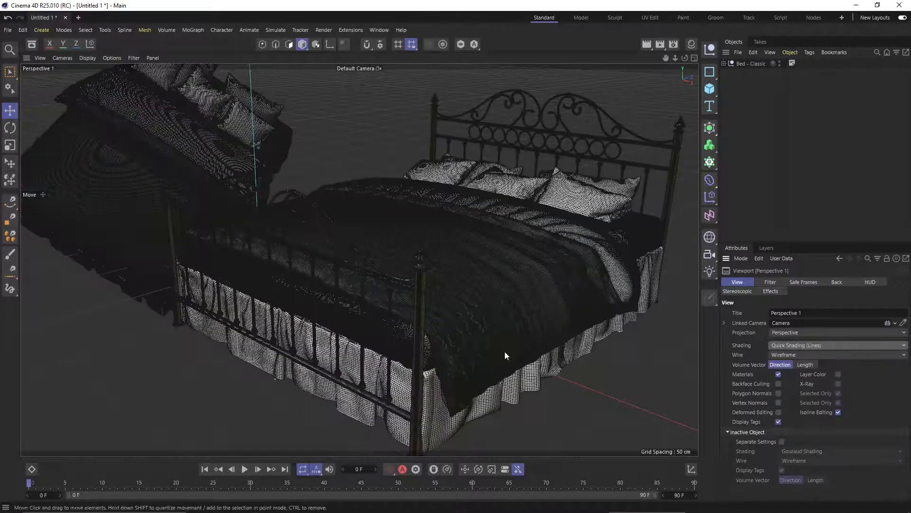
{"action": "left_click", "coordinate": [816, 348]}
{"action": "left_click", "coordinate": [820, 393]}
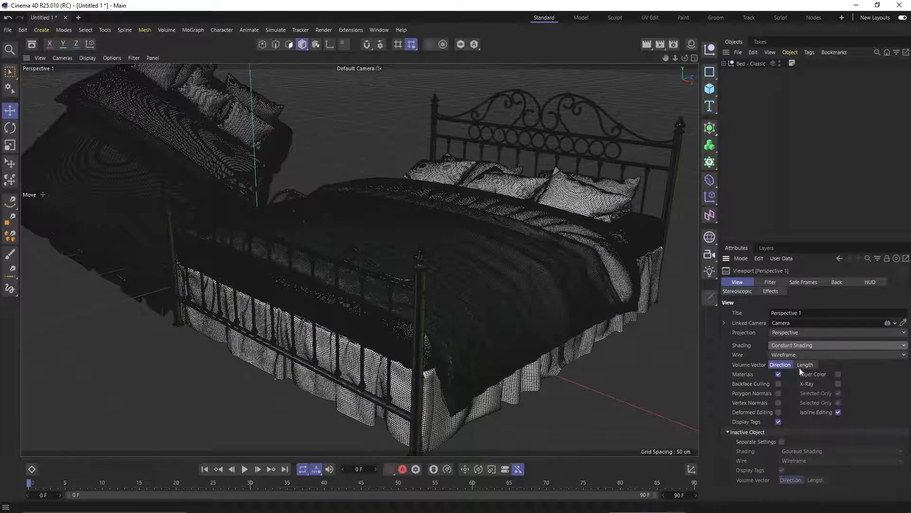
{"action": "left_click", "coordinate": [796, 346]}
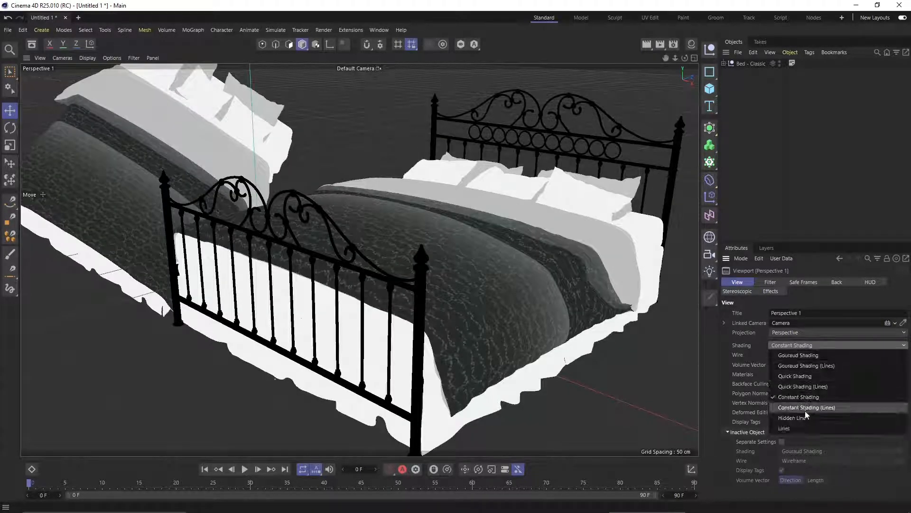
{"action": "left_click", "coordinate": [805, 411]}
{"action": "left_click", "coordinate": [795, 345]}
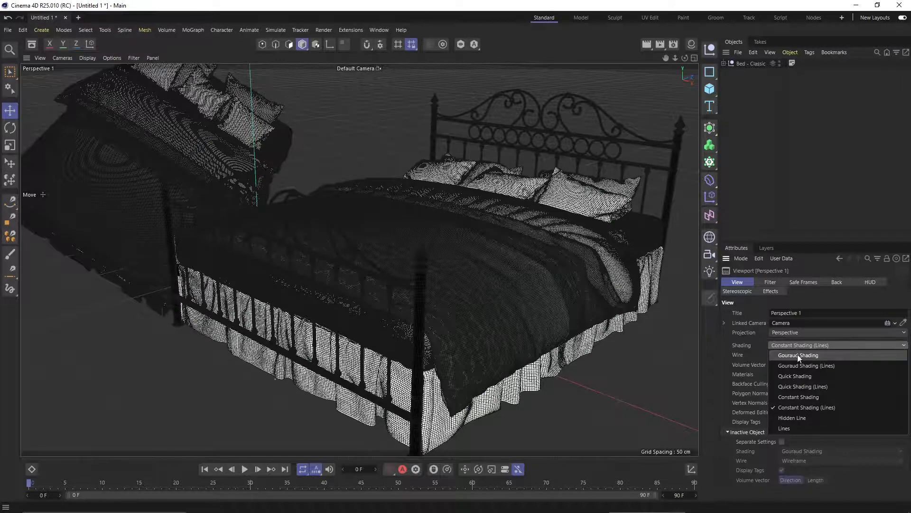
{"action": "left_click", "coordinate": [798, 355]}
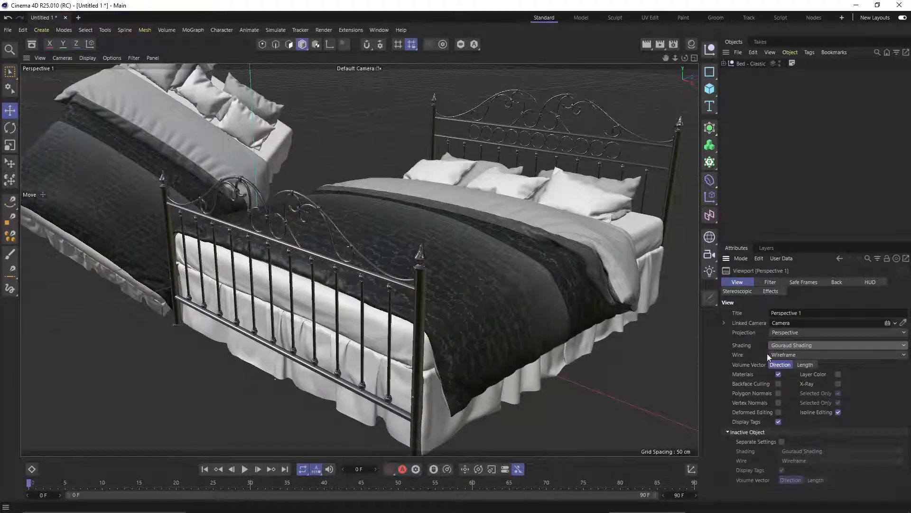
Try the Box wire mode with the unlined shading, and return the wire mode to Wireframe
{"action": "left_click", "coordinate": [773, 346]}
{"action": "left_click", "coordinate": [772, 347]}
{"action": "left_click", "coordinate": [776, 355]}
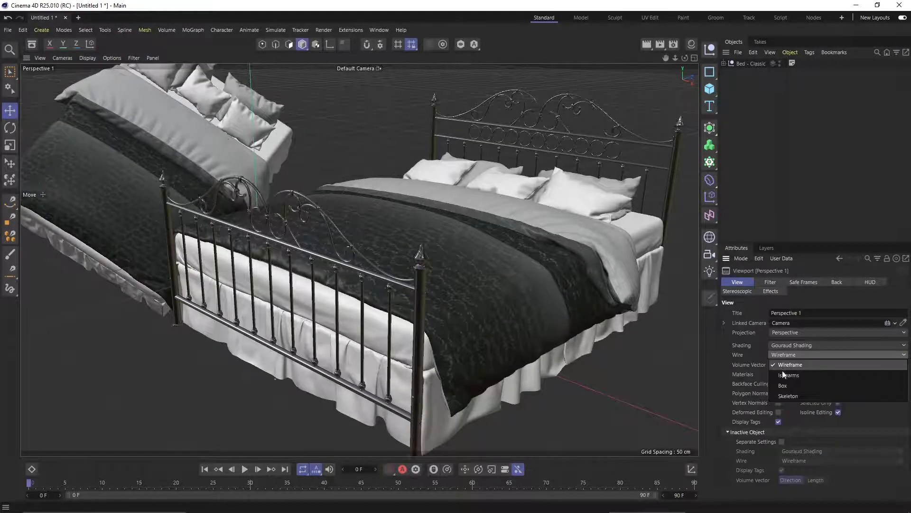
{"action": "left_click", "coordinate": [787, 390]}
{"action": "left_click", "coordinate": [780, 357]}
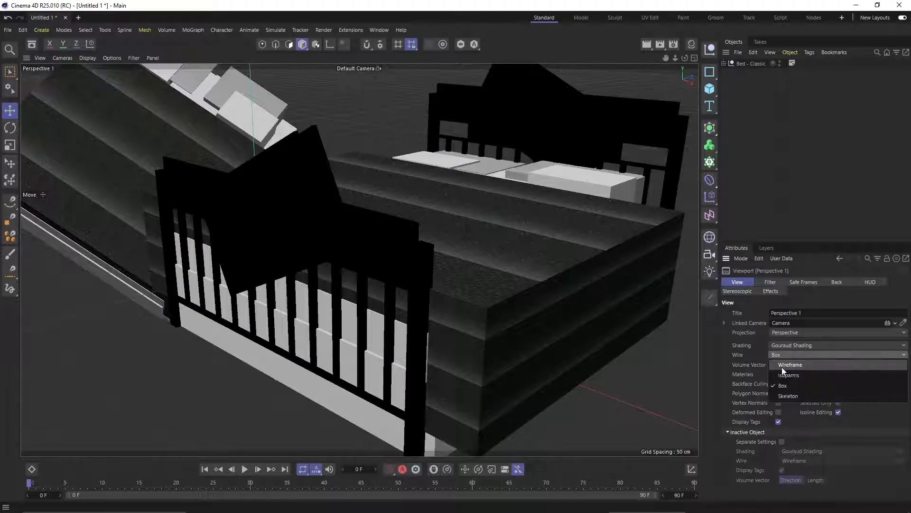
{"action": "left_click", "coordinate": [781, 367]}
Try Quick Shading and Hidden Line as the viewport shading, and set it back to Gouraud Shading
{"action": "left_click", "coordinate": [783, 346]}
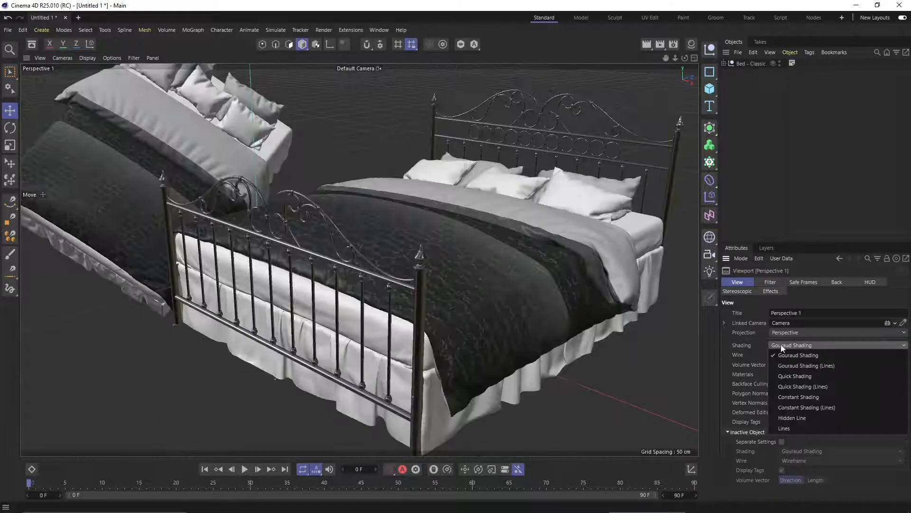
{"action": "left_click", "coordinate": [787, 375]}
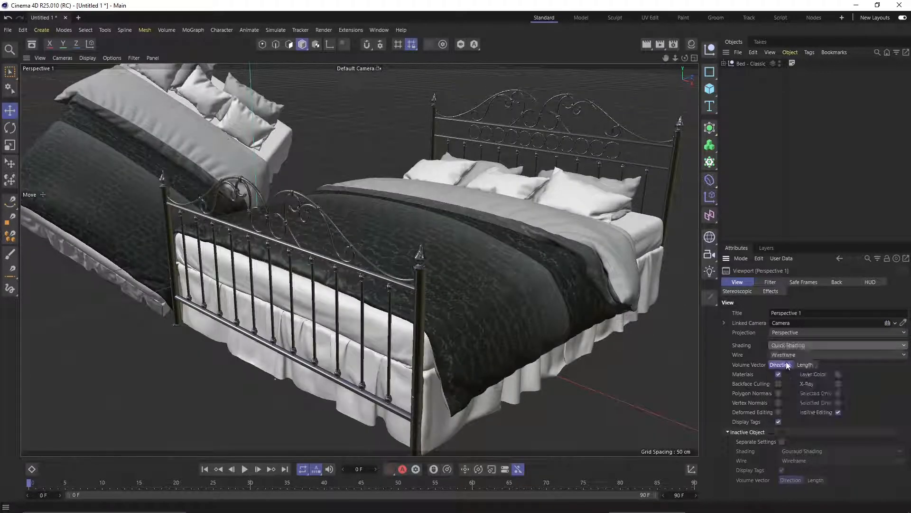
{"action": "left_click", "coordinate": [786, 346]}
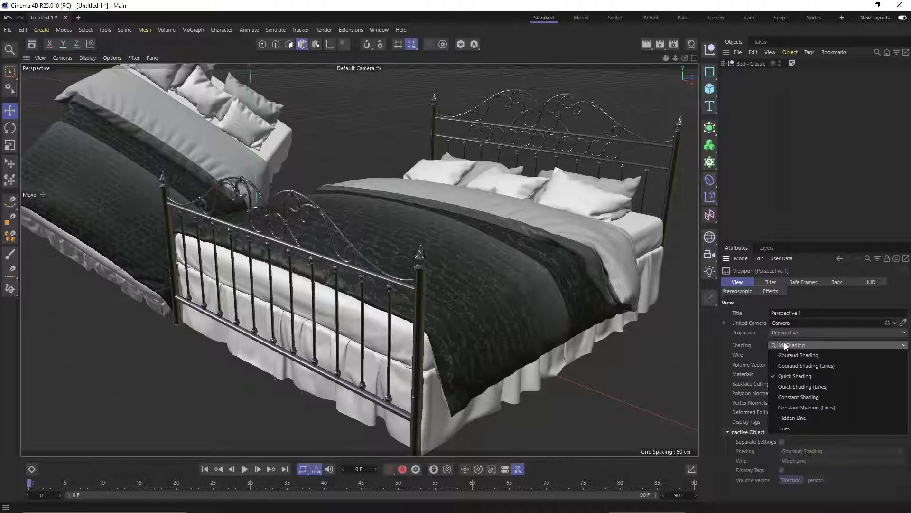
{"action": "left_click", "coordinate": [791, 416]}
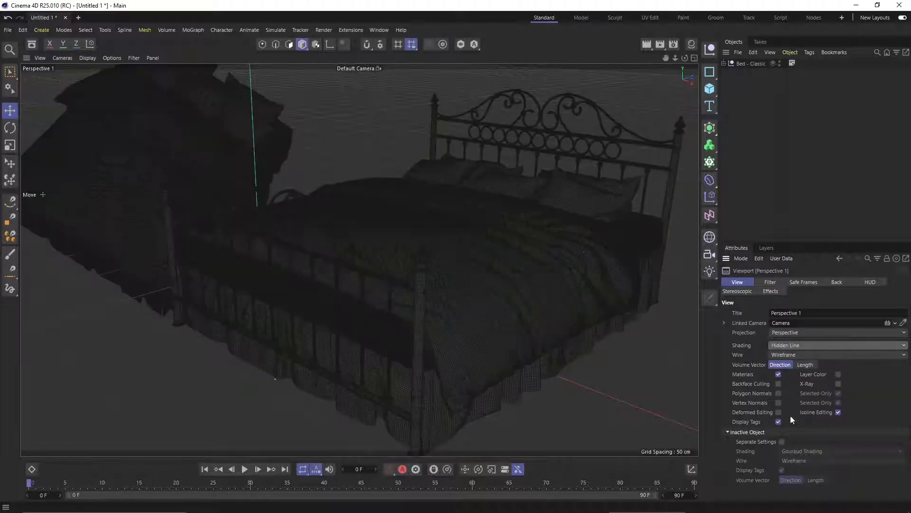
{"action": "left_click", "coordinate": [788, 345]}
{"action": "left_click", "coordinate": [791, 356]}
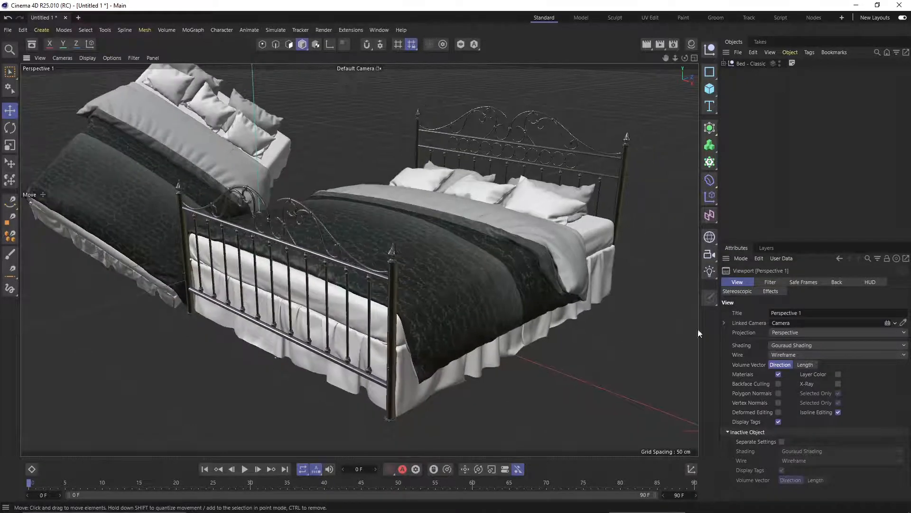
Switch the viewport's Materials display off and on again, and try the Polygon Normals and Layer Color options
{"action": "left_click", "coordinate": [782, 374]}
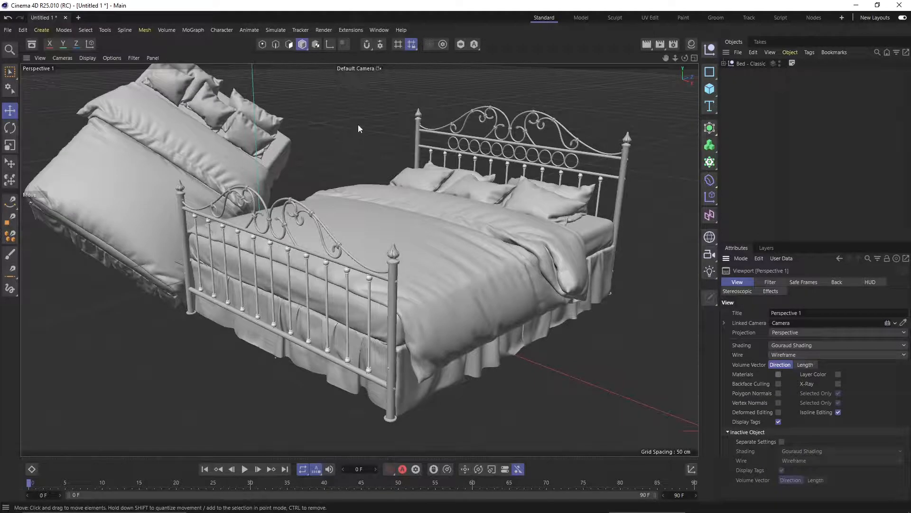
{"action": "left_click", "coordinate": [778, 375]}
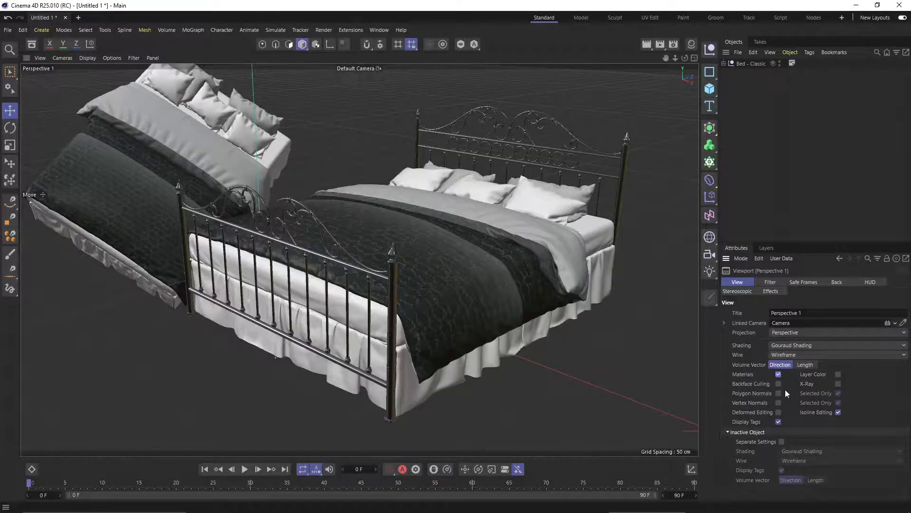
{"action": "left_click", "coordinate": [778, 393]}
{"action": "left_click", "coordinate": [840, 374]}
{"action": "left_click", "coordinate": [840, 374]}
In the viewport filter, hide the Polygon and Light types, and toggle the Generator type repeatedly, leaving it shown
{"action": "left_click", "coordinate": [771, 282]}
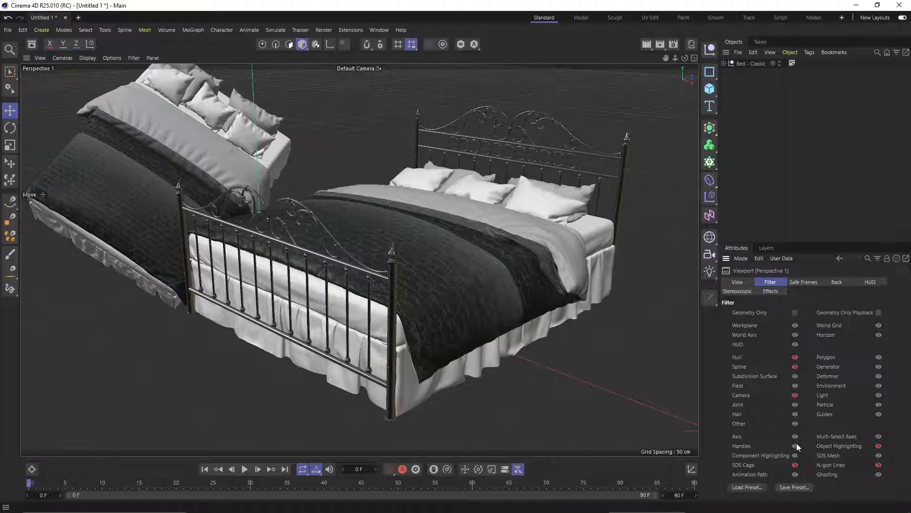
{"action": "left_click", "coordinate": [879, 357]}
{"action": "left_click", "coordinate": [879, 366]}
{"action": "left_click", "coordinate": [878, 367]}
{"action": "left_click", "coordinate": [879, 366]}
{"action": "left_click", "coordinate": [879, 367]}
{"action": "left_click", "coordinate": [878, 367]}
{"action": "left_click", "coordinate": [878, 366]}
{"action": "left_click", "coordinate": [879, 366]}
{"action": "left_click", "coordinate": [879, 366]}
{"action": "left_click", "coordinate": [879, 366]}
{"action": "left_click", "coordinate": [879, 367]}
{"action": "left_click", "coordinate": [878, 366]}
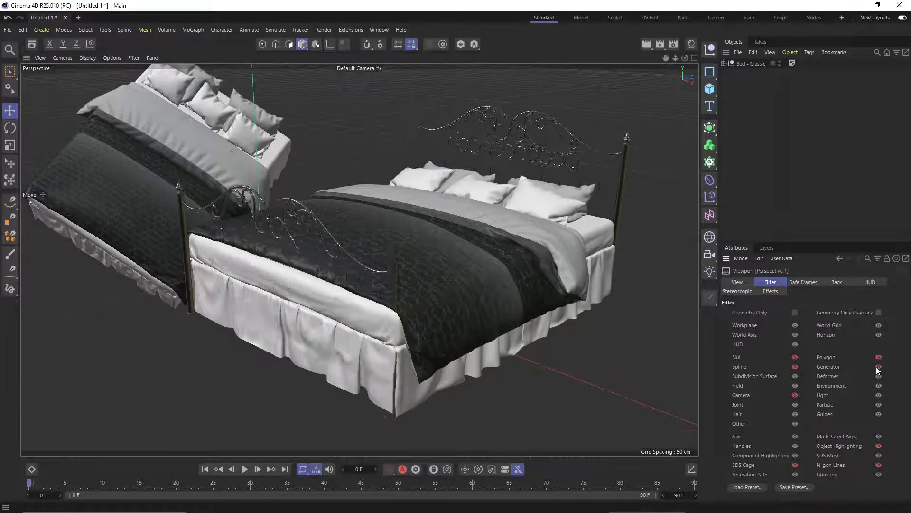
{"action": "left_click", "coordinate": [878, 367]}
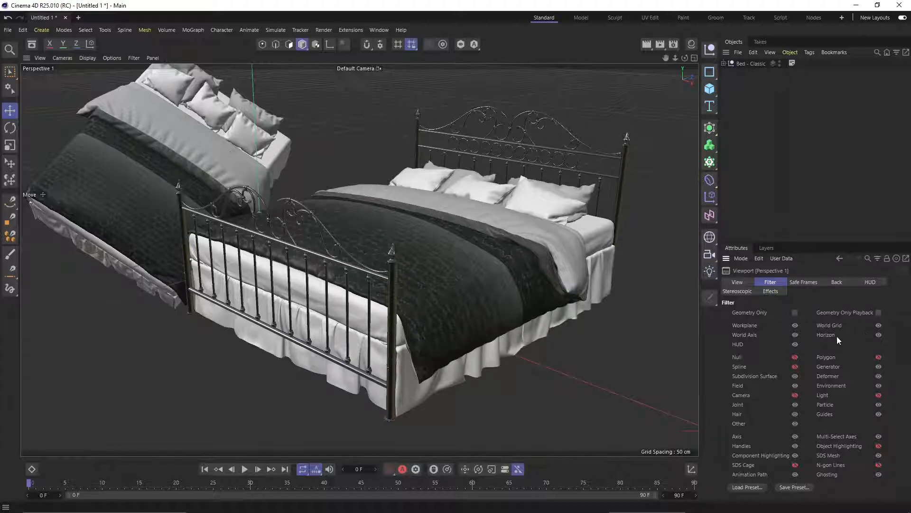
Save the current viewport filter as a preset named jb preset, and check the list of loadable filter presets
{"action": "left_click", "coordinate": [761, 488]}
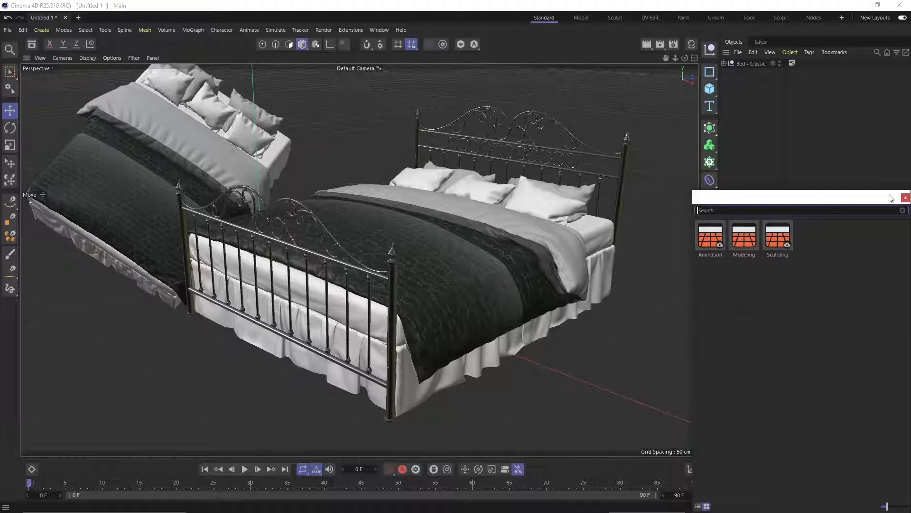
{"action": "left_click", "coordinate": [906, 197]}
{"action": "left_click", "coordinate": [809, 487]}
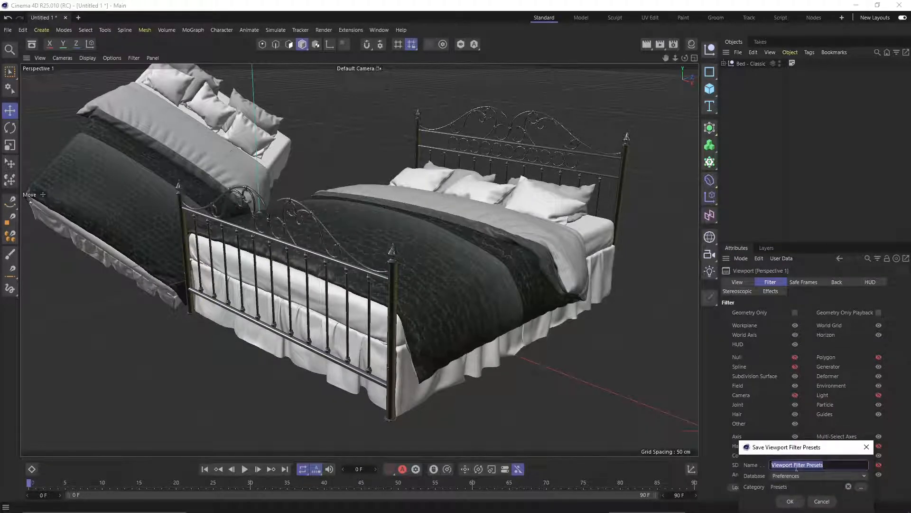
{"action": "type", "text": "jb prse"}
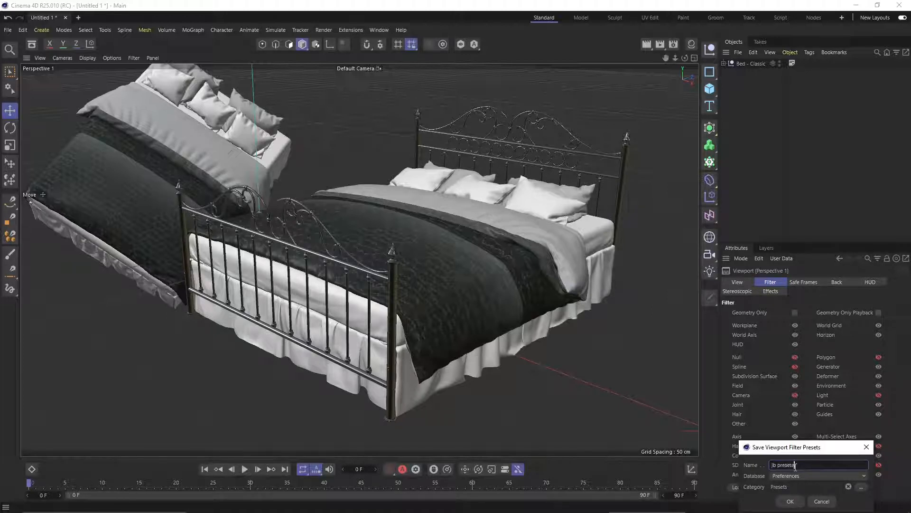
{"action": "key", "text": "Return"}
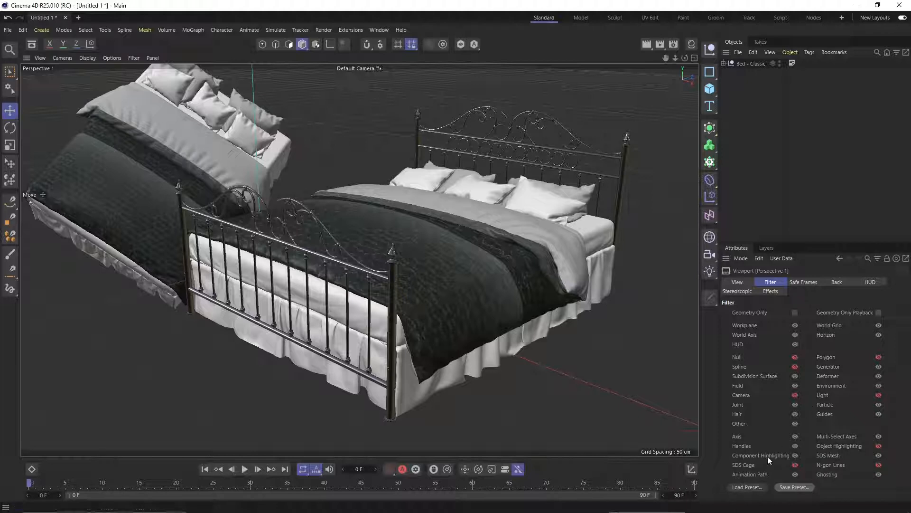
{"action": "left_click", "coordinate": [754, 487]}
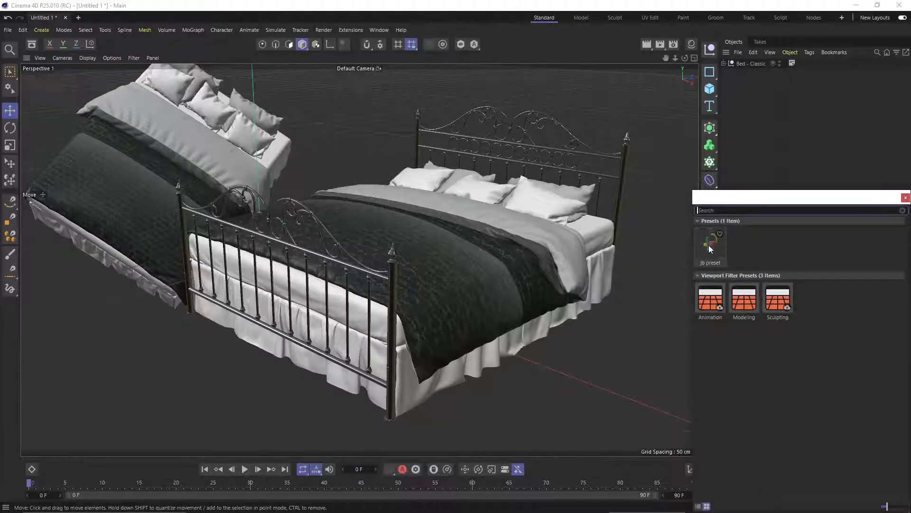
{"action": "left_click", "coordinate": [905, 197]}
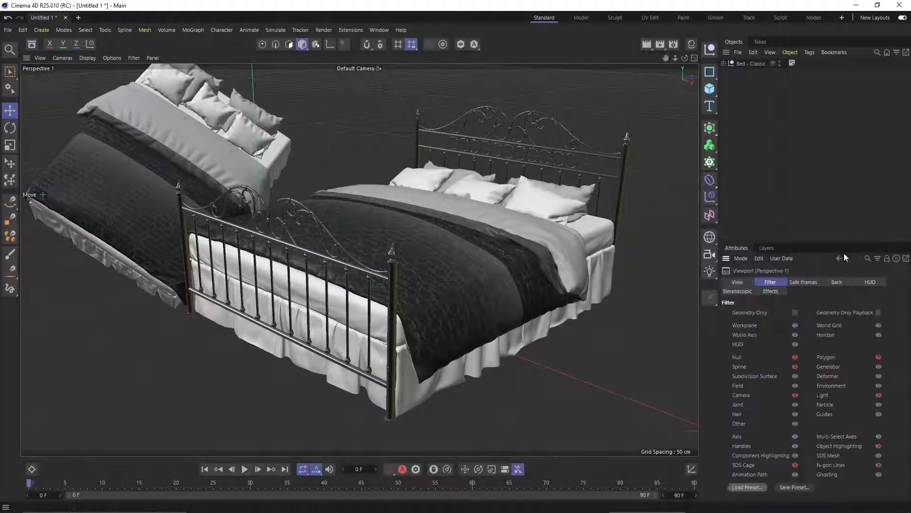
Open the viewport's Safe Frames settings and switch the Safe Frames display off and on again
{"action": "left_click", "coordinate": [810, 280]}
{"action": "left_click", "coordinate": [767, 313]}
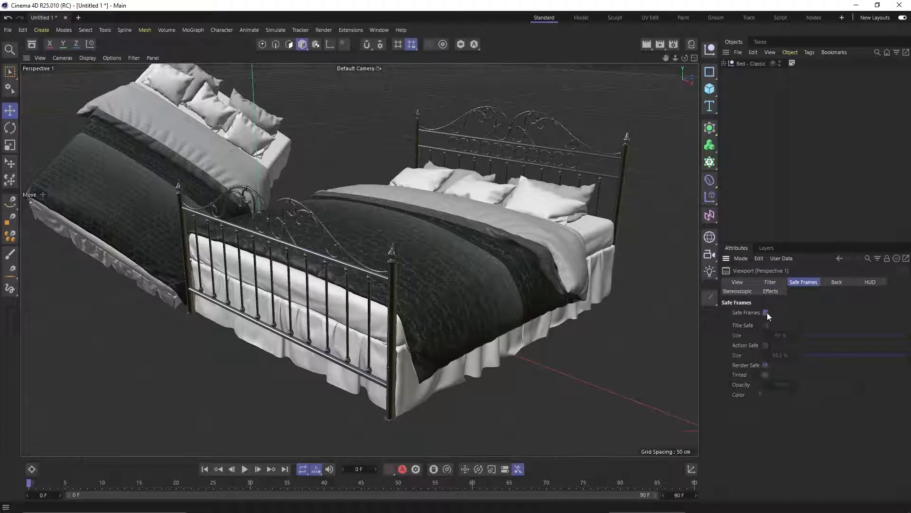
{"action": "left_click", "coordinate": [767, 312]}
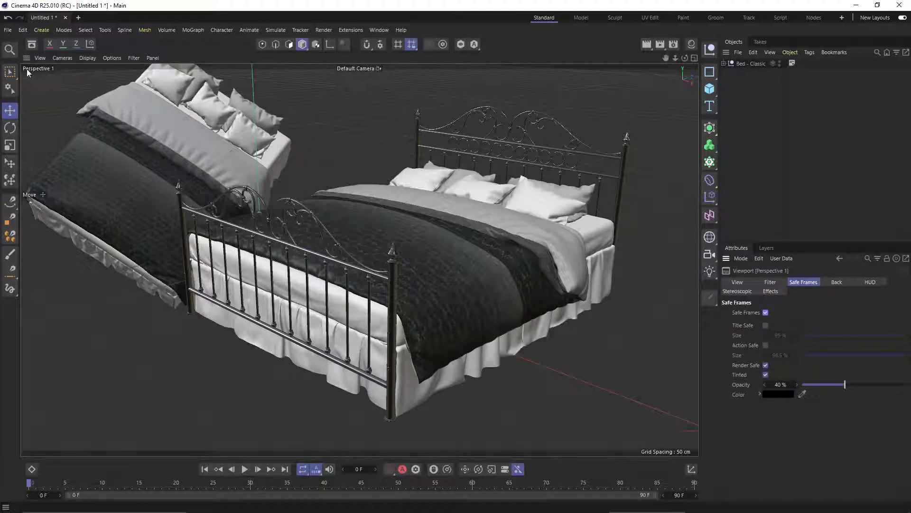
Show the four-view layout, shrink the Perspective pane, and enlarge it again to a roughly even split
{"action": "middle_click", "coordinate": [66, 95]}
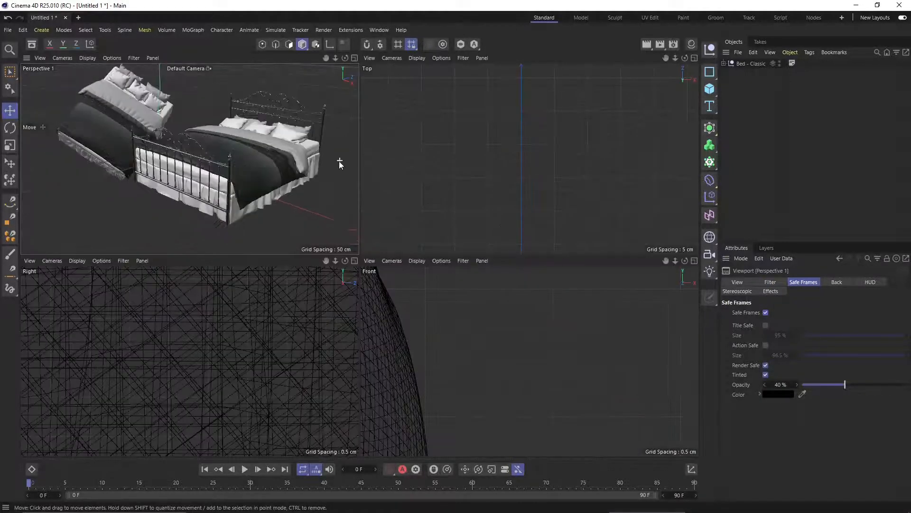
{"action": "left_click_drag", "start_coordinate": [359, 256], "coordinate": [257, 317]}
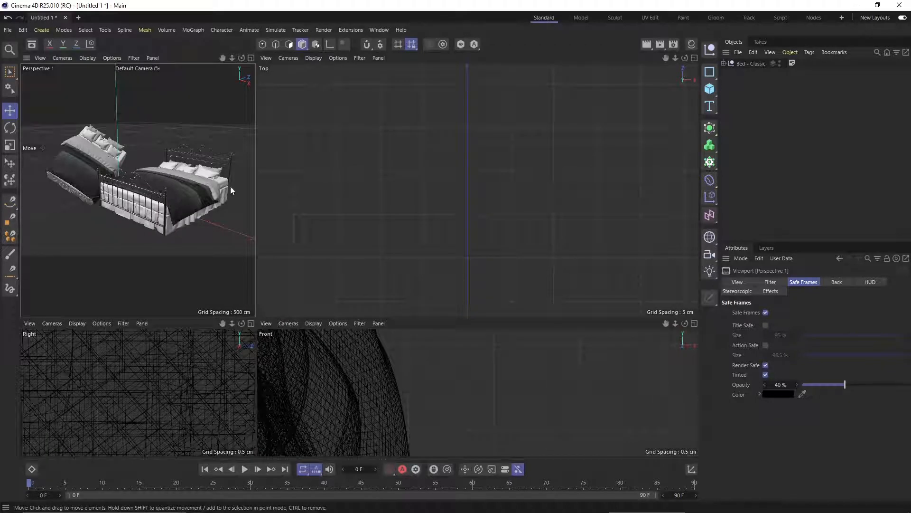
{"action": "scroll", "coordinate": [121, 136], "scroll_direction": "up", "scroll_amount": 6}
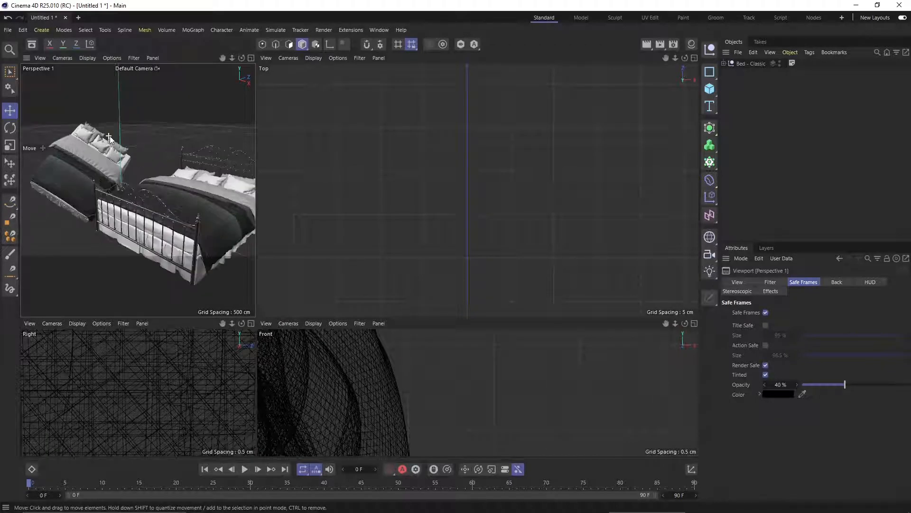
{"action": "scroll", "coordinate": [114, 143], "scroll_direction": "down", "scroll_amount": 6}
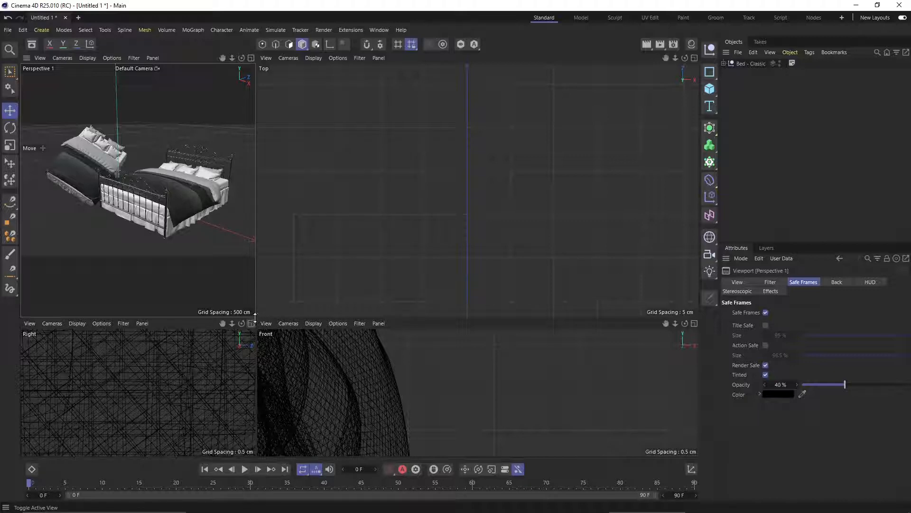
{"action": "left_click_drag", "start_coordinate": [255, 317], "coordinate": [367, 253]}
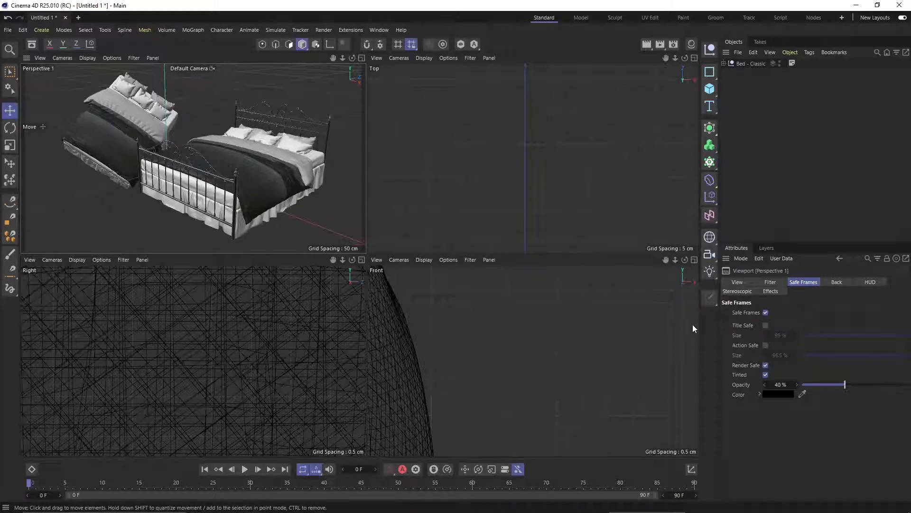
Toggle the Perspective view's Safe Frames, leaving them off, and open the viewport's Back settings
{"action": "left_click", "coordinate": [765, 312]}
{"action": "left_click", "coordinate": [766, 312]}
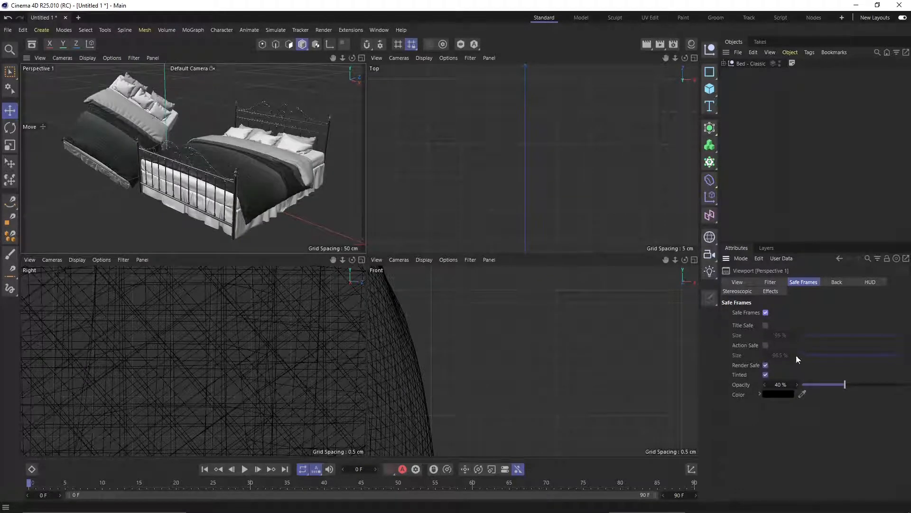
{"action": "left_click", "coordinate": [766, 313]}
{"action": "left_click", "coordinate": [838, 282]}
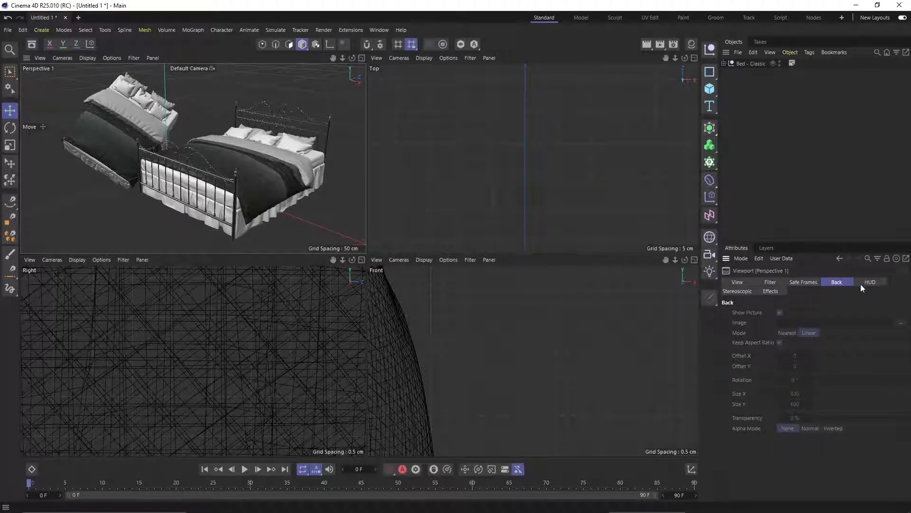
Enable Viewport Statistics in the HUD settings, and maximize the Perspective view
{"action": "left_click", "coordinate": [861, 284]}
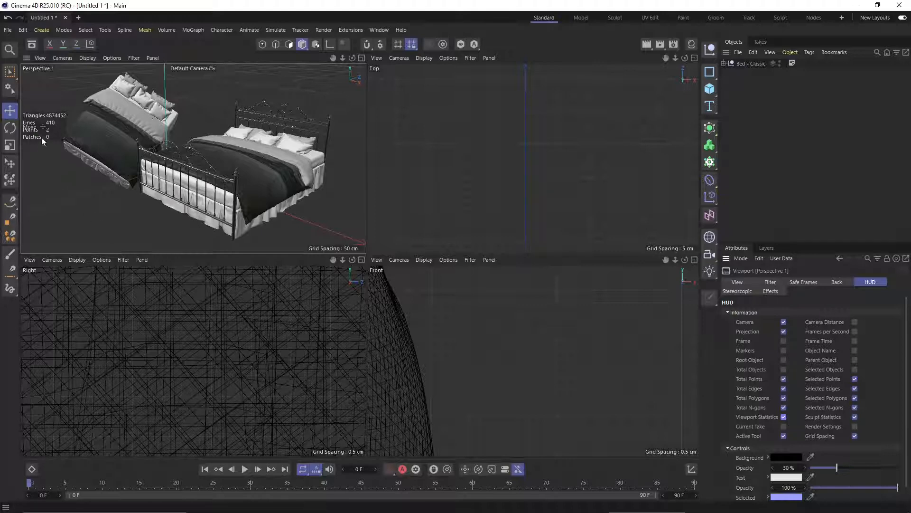
{"action": "middle_click", "coordinate": [51, 90]}
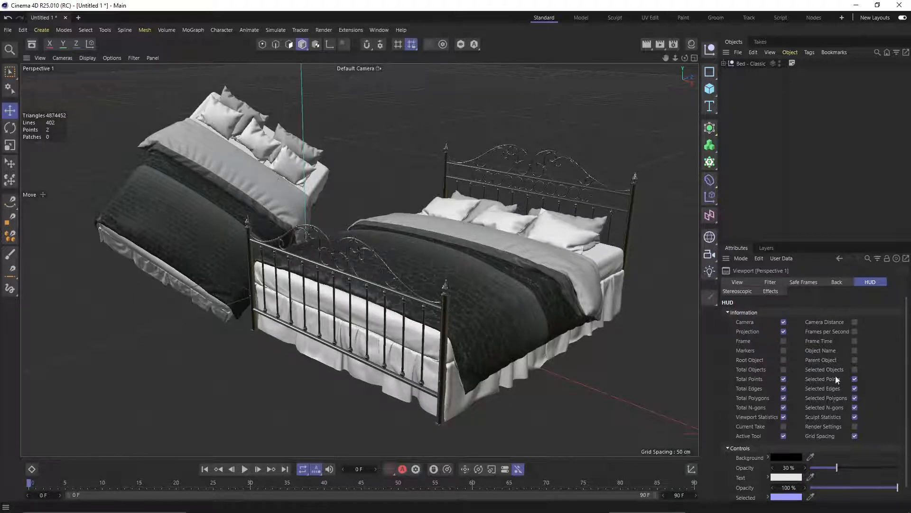
{"action": "scroll", "coordinate": [836, 375], "scroll_direction": "down", "scroll_amount": 1}
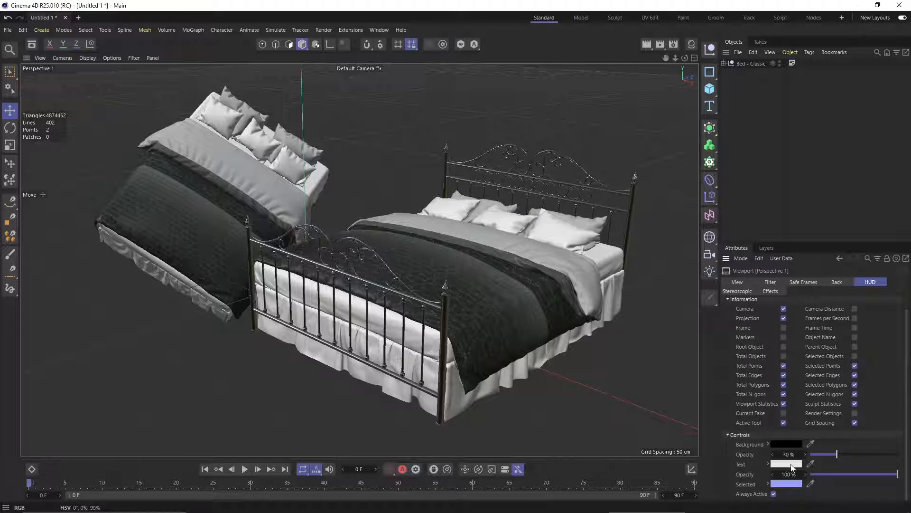
Try the Mono, Interlaced, Side-by-Side and Anaglyph stereoscopic modes, and disable the stereoscopic display
{"action": "left_click", "coordinate": [737, 293]}
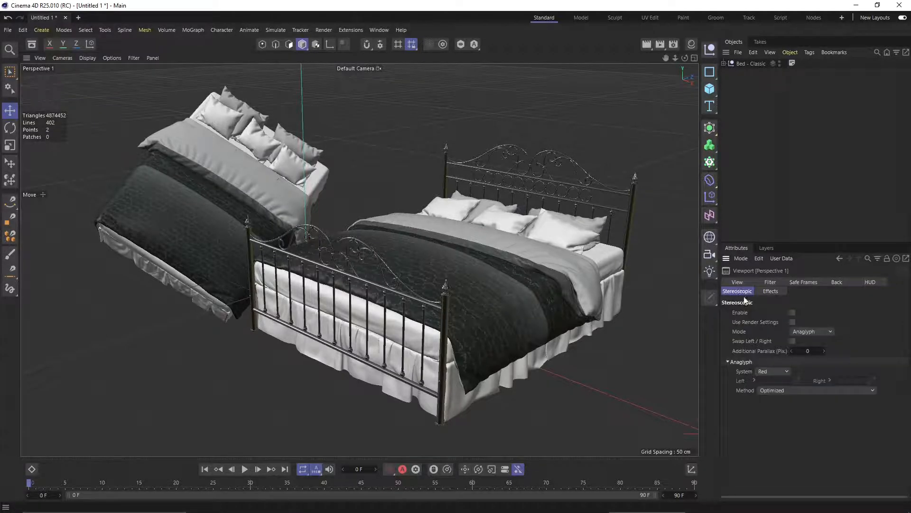
{"action": "left_click", "coordinate": [802, 332]}
{"action": "left_click", "coordinate": [804, 341]}
{"action": "left_click", "coordinate": [801, 330]}
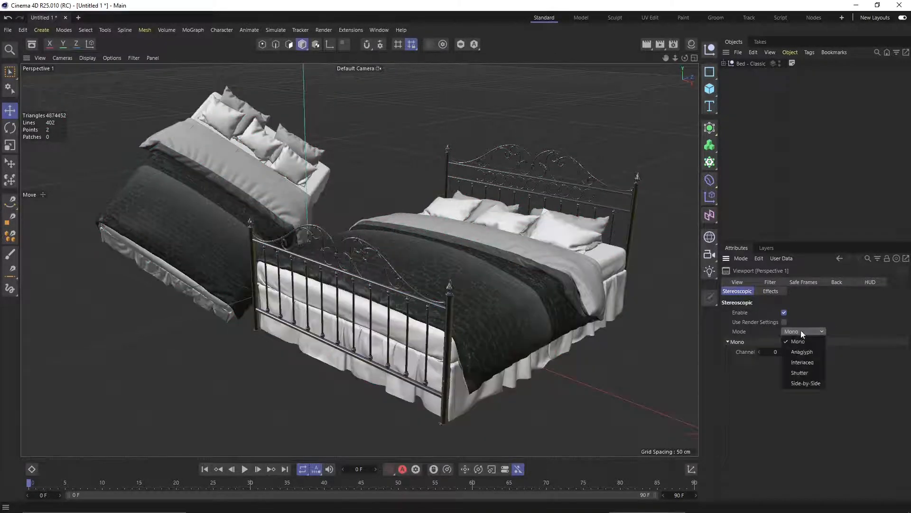
{"action": "left_click", "coordinate": [802, 363]}
{"action": "left_click", "coordinate": [801, 331]}
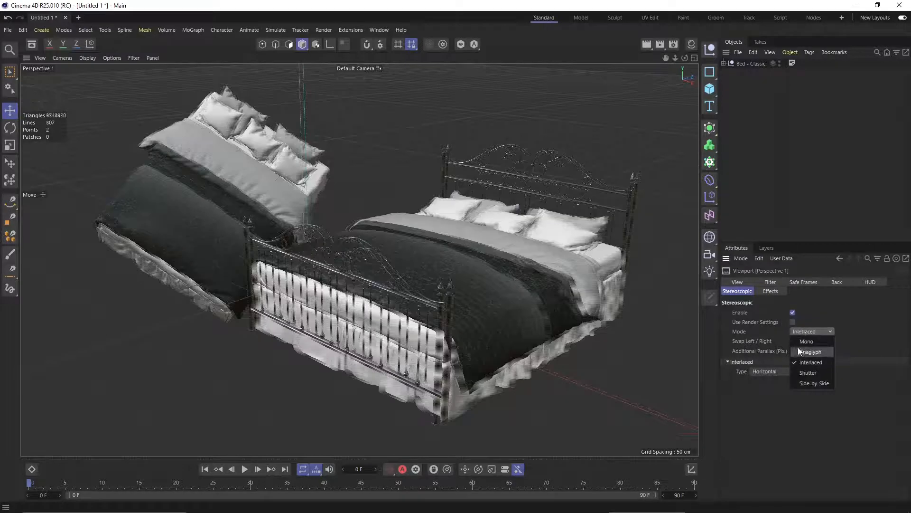
{"action": "left_click", "coordinate": [806, 383]}
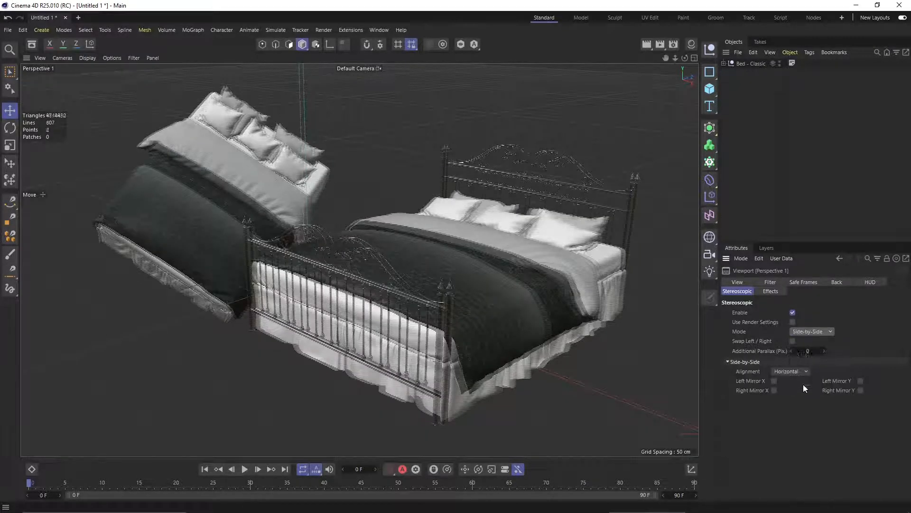
{"action": "left_click", "coordinate": [802, 331]}
{"action": "left_click", "coordinate": [804, 351]}
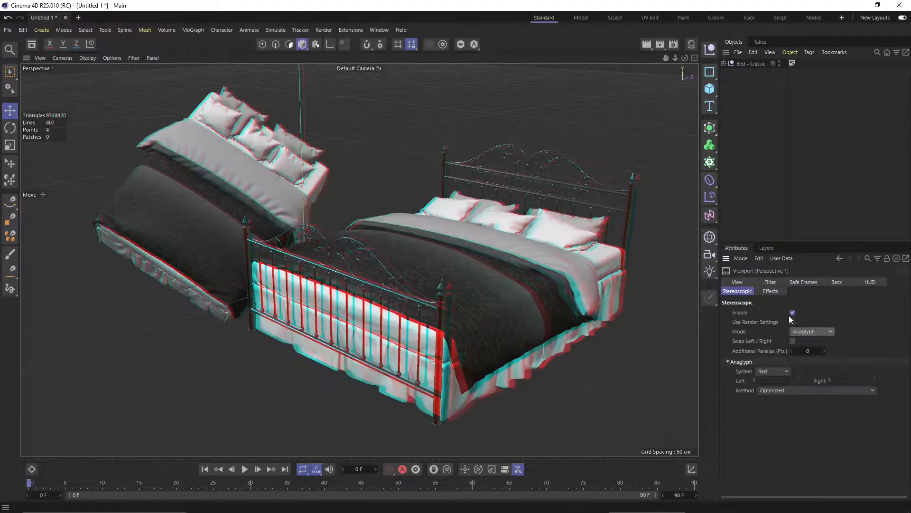
{"action": "left_click", "coordinate": [792, 313]}
Enable SSAO in the viewport's Effects settings and check its detailed options
{"action": "left_click", "coordinate": [774, 289]}
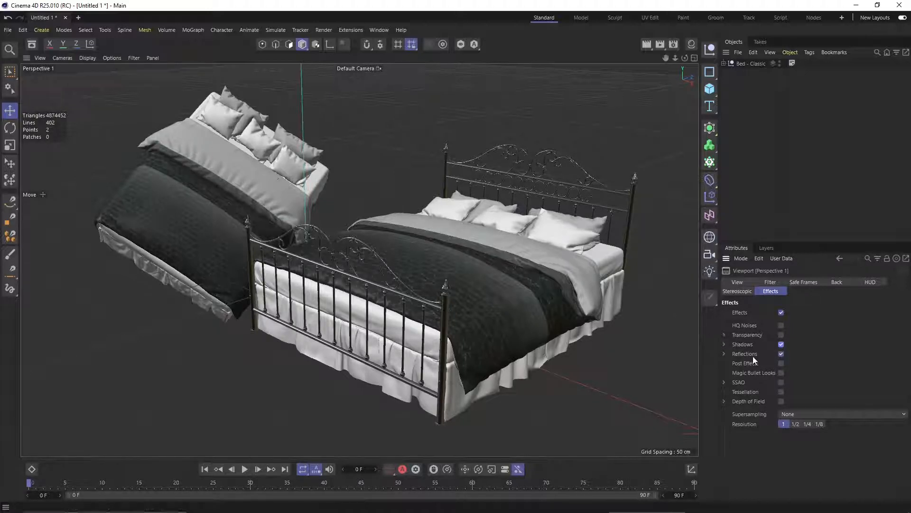
{"action": "left_click", "coordinate": [781, 382]}
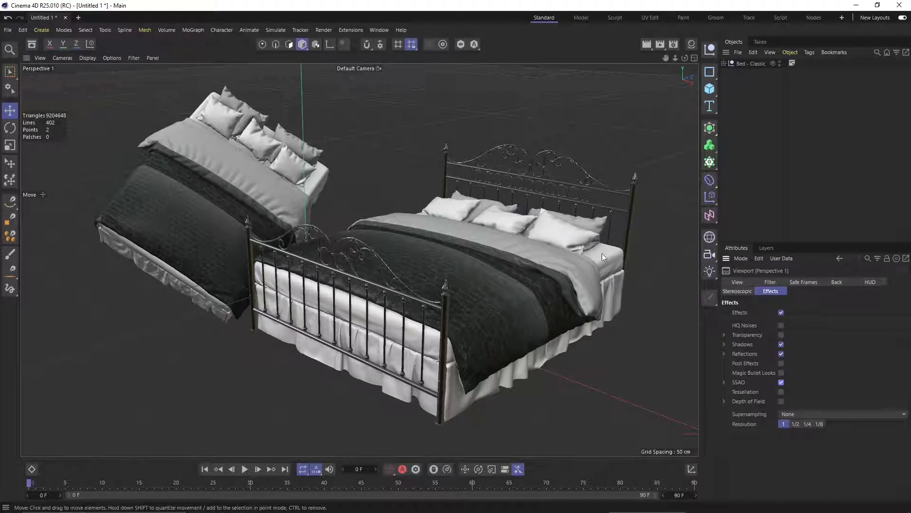
{"action": "left_click", "coordinate": [724, 382]}
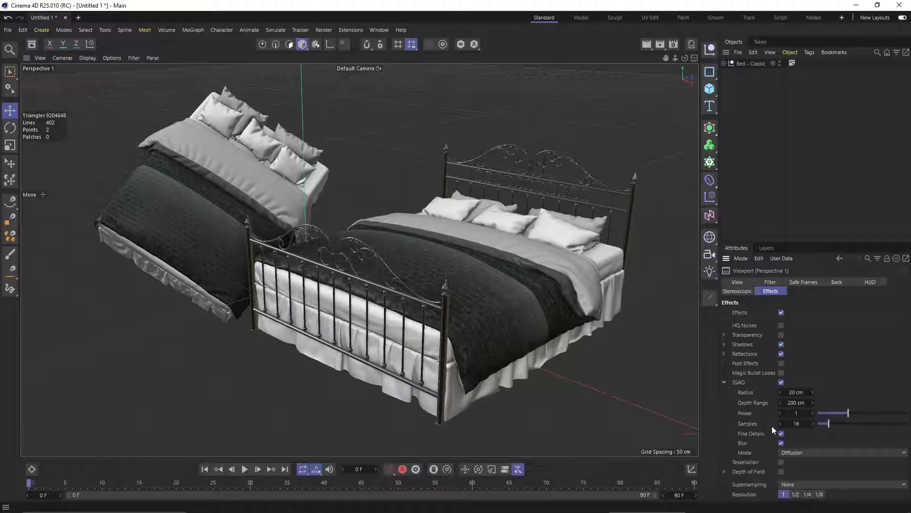
{"action": "left_click", "coordinate": [725, 382]}
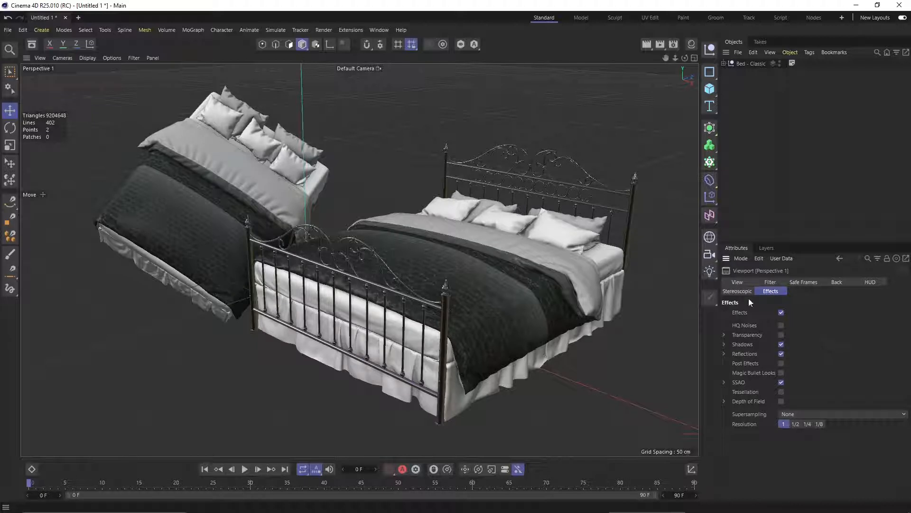
Open the viewport's View settings, switch the camera to the Right projection, and return it to Perspective
{"action": "left_click", "coordinate": [740, 283]}
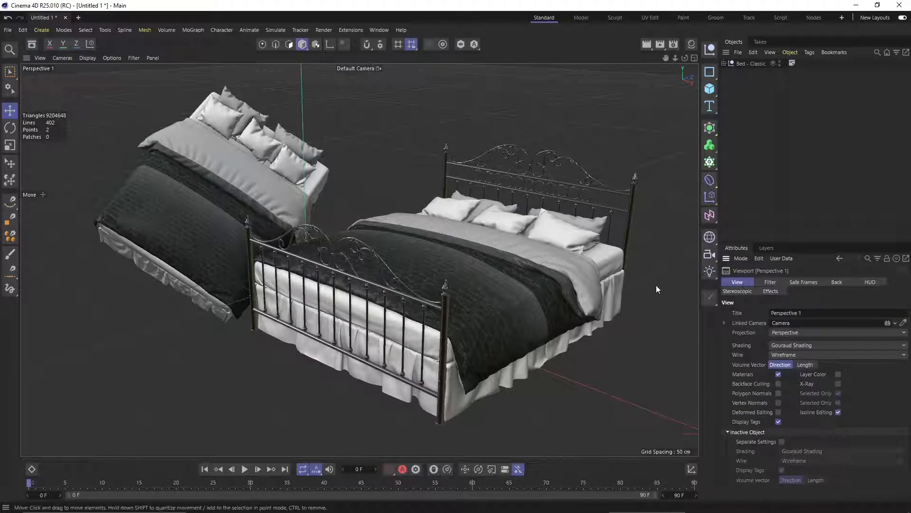
{"action": "scroll", "coordinate": [206, 233], "scroll_direction": "down", "scroll_amount": 2}
{"action": "scroll", "coordinate": [158, 233], "scroll_direction": "up", "scroll_amount": 2}
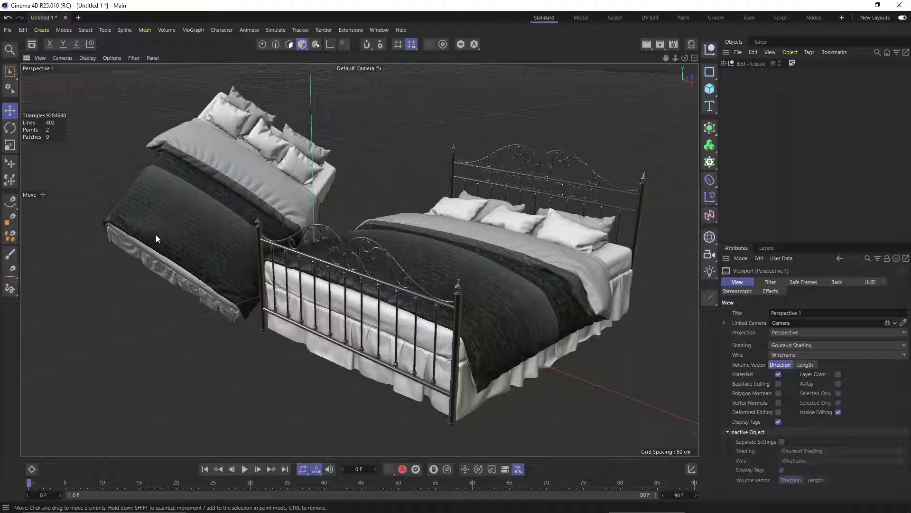
{"action": "left_click", "coordinate": [39, 59]}
{"action": "mouse_move", "coordinate": [59, 59]}
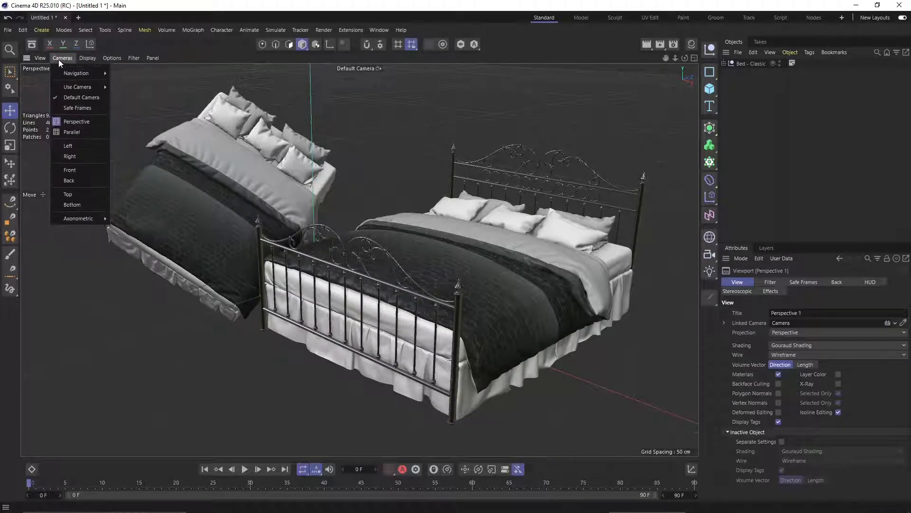
{"action": "left_click", "coordinate": [78, 157]}
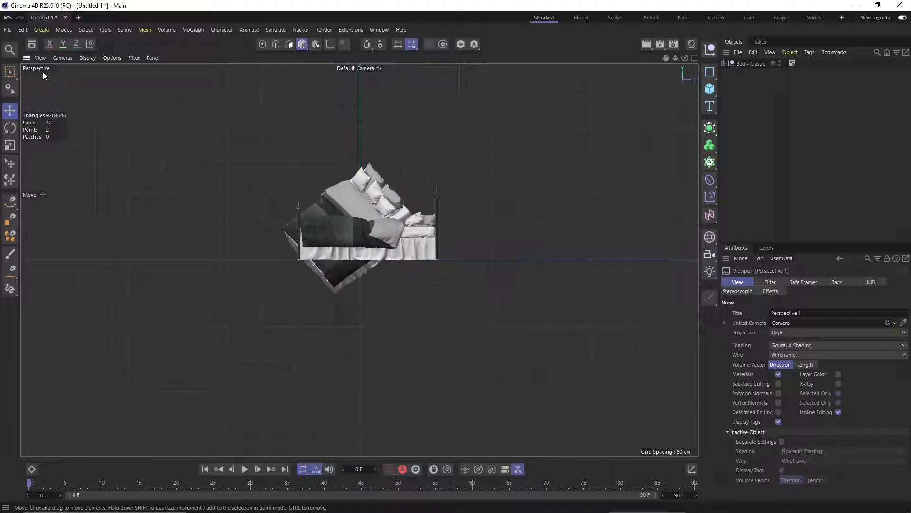
{"action": "left_click", "coordinate": [62, 58]}
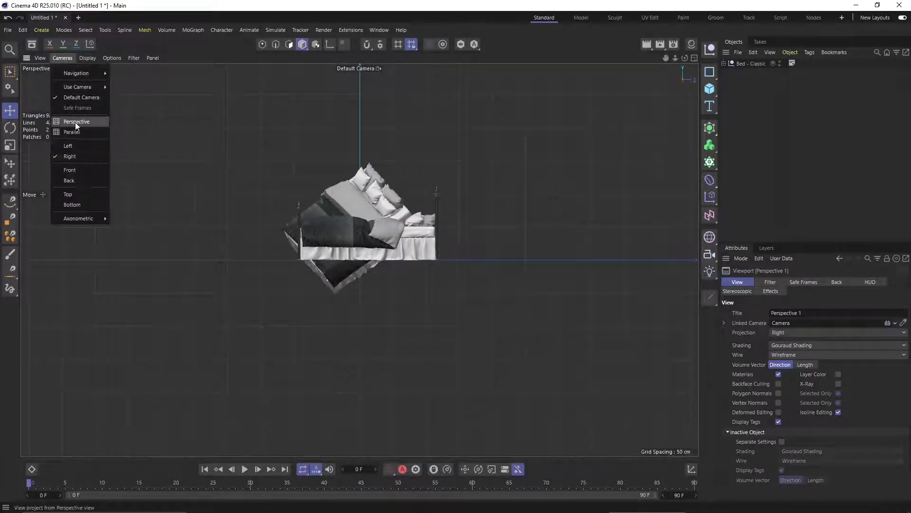
{"action": "left_click", "coordinate": [75, 121]}
Try the Dimetric, Military and Gentleman axonometric projections, and return the view to Perspective
{"action": "left_click", "coordinate": [62, 58]}
{"action": "mouse_move", "coordinate": [87, 219]}
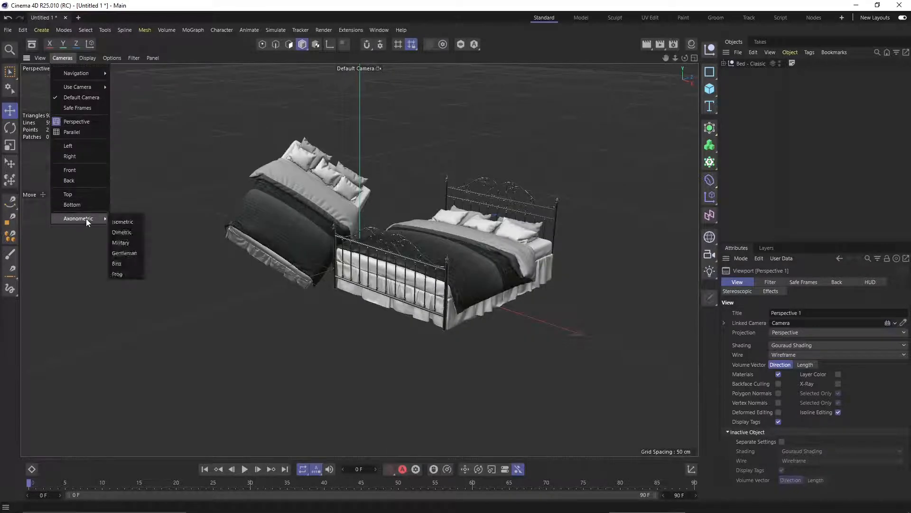
{"action": "left_click", "coordinate": [114, 231]}
{"action": "left_click", "coordinate": [62, 58]}
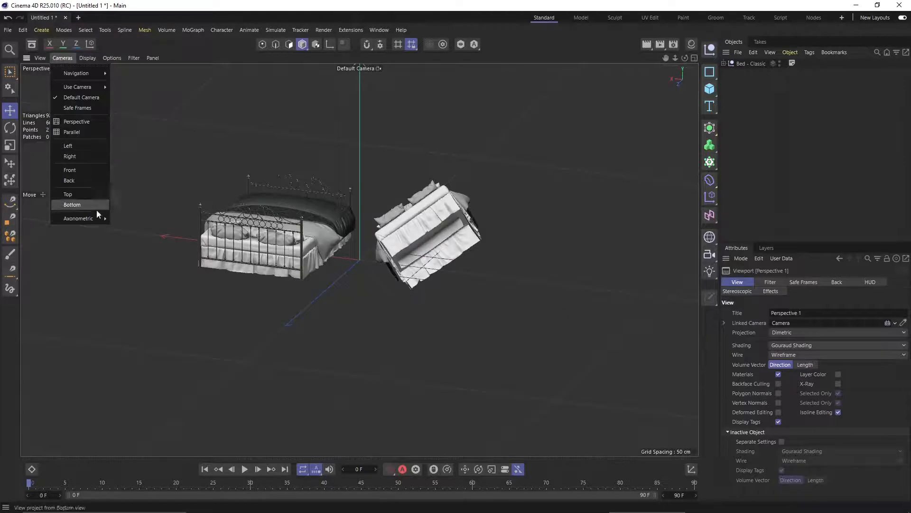
{"action": "mouse_move", "coordinate": [98, 216]}
{"action": "left_click", "coordinate": [123, 243]}
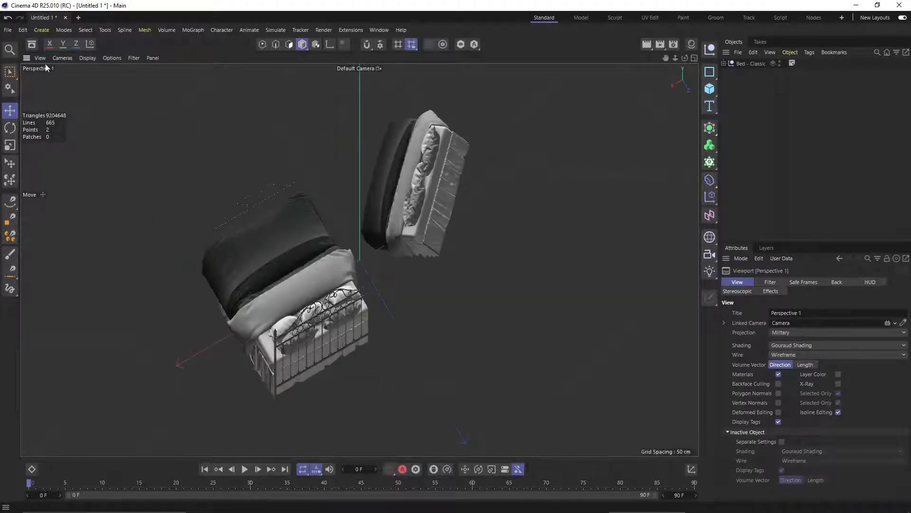
{"action": "left_click", "coordinate": [62, 58]}
{"action": "left_click", "coordinate": [129, 253]}
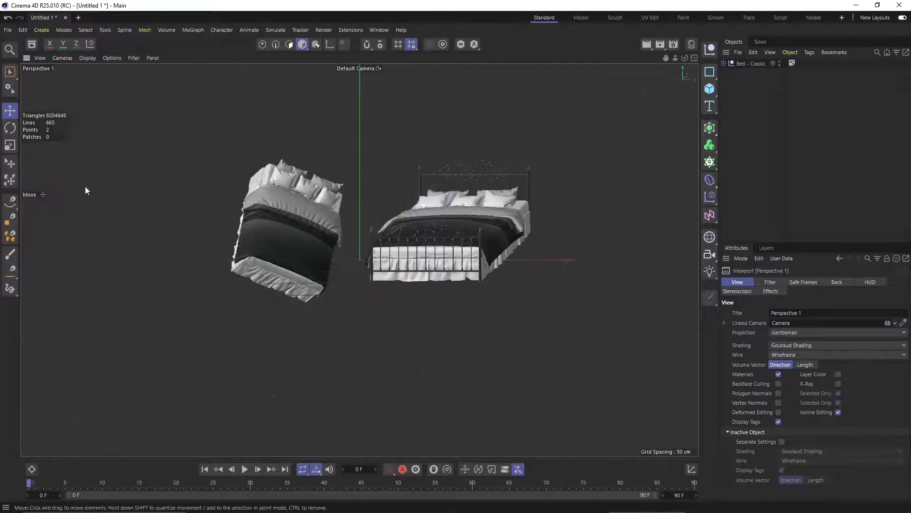
{"action": "left_click", "coordinate": [65, 59]}
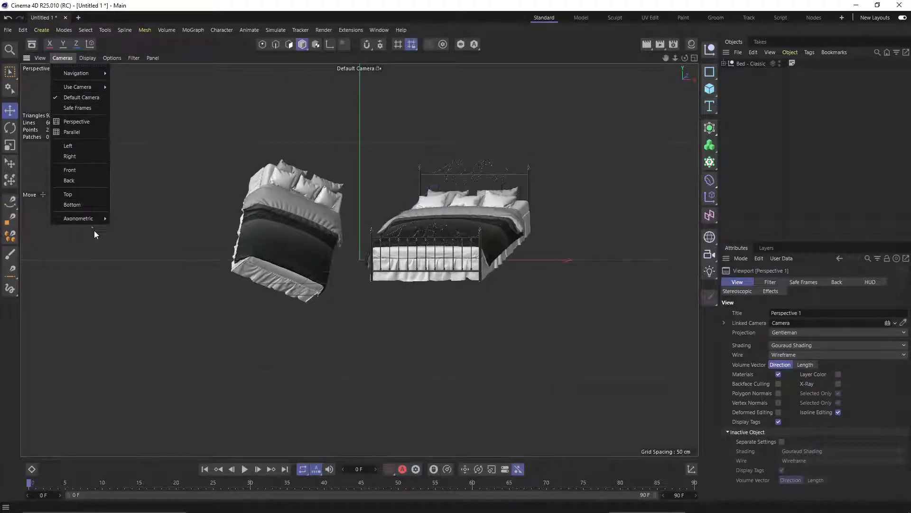
{"action": "mouse_move", "coordinate": [92, 217]}
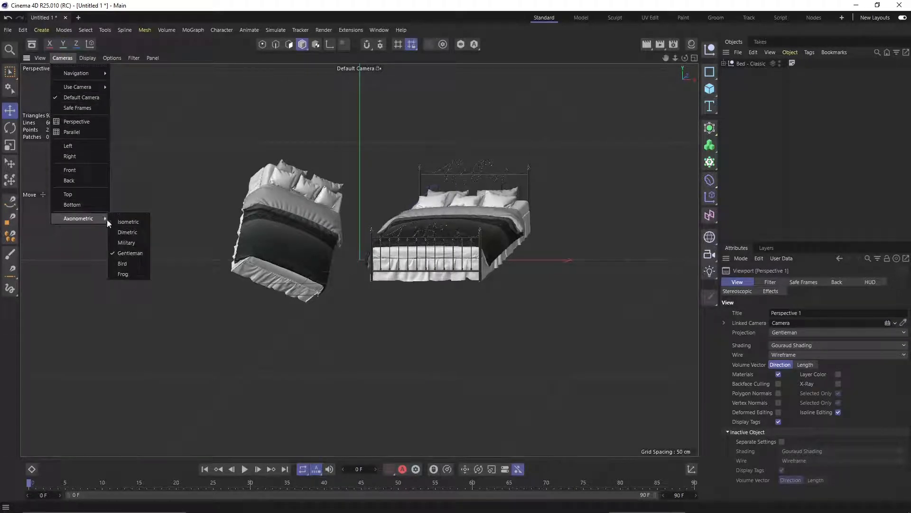
{"action": "left_click", "coordinate": [87, 121]}
Look through the shading display modes, and set the viewport's Level of Detail to Low
{"action": "left_click", "coordinate": [90, 58]}
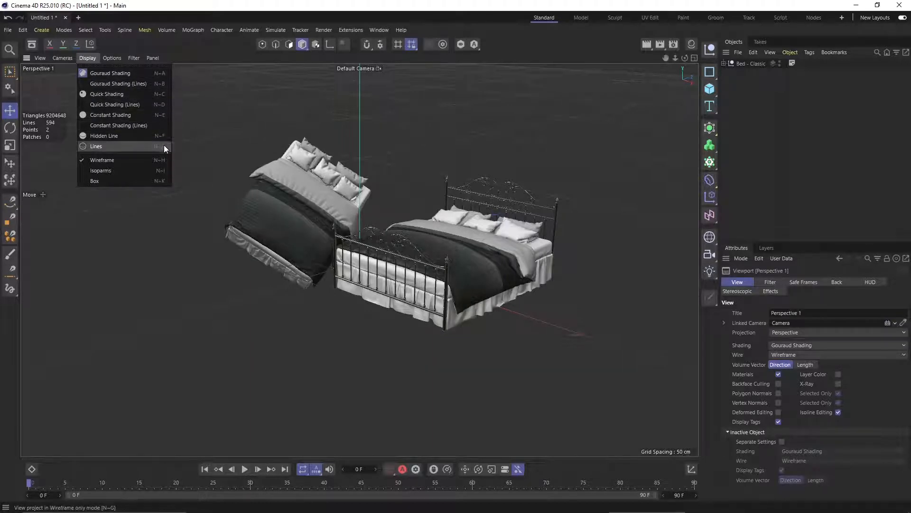
{"action": "mouse_move", "coordinate": [112, 59]}
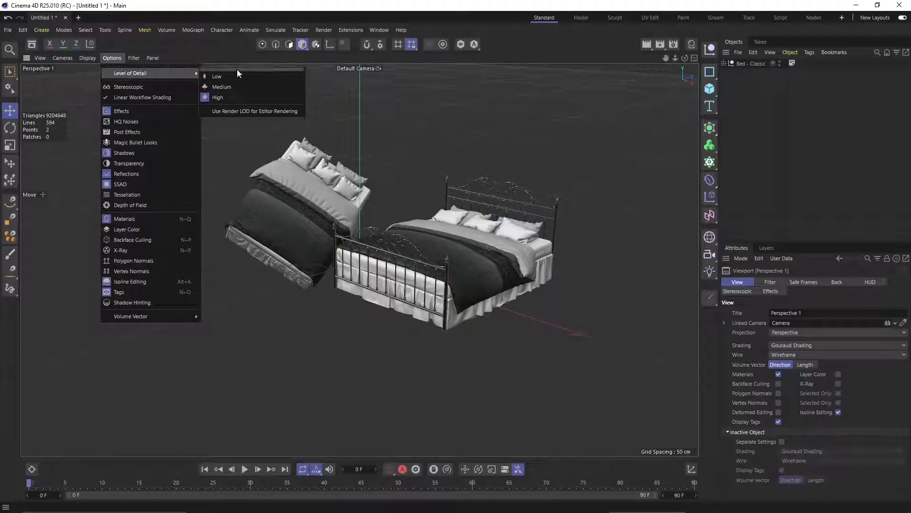
{"action": "left_click", "coordinate": [234, 76]}
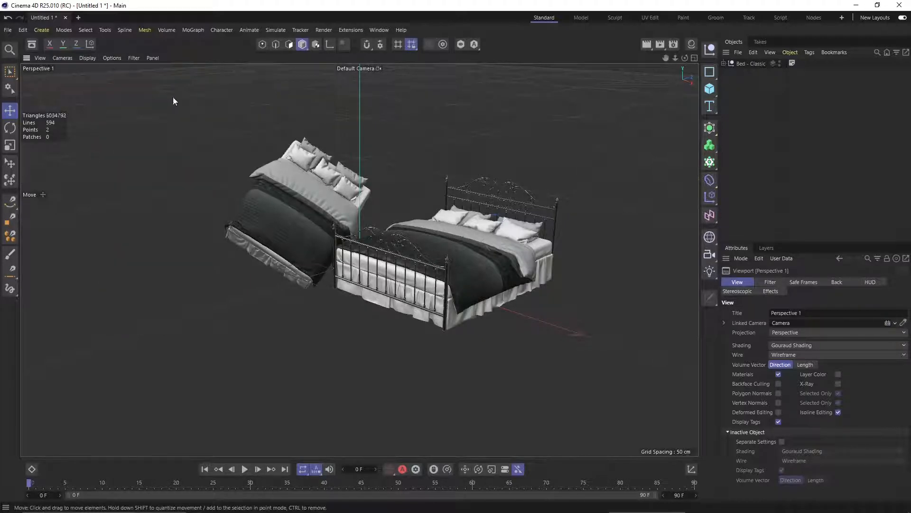
Check the viewport's Level of Detail choices, and try switching the Stereoscopic display on and off
{"action": "left_click", "coordinate": [115, 58]}
{"action": "mouse_move", "coordinate": [123, 79]}
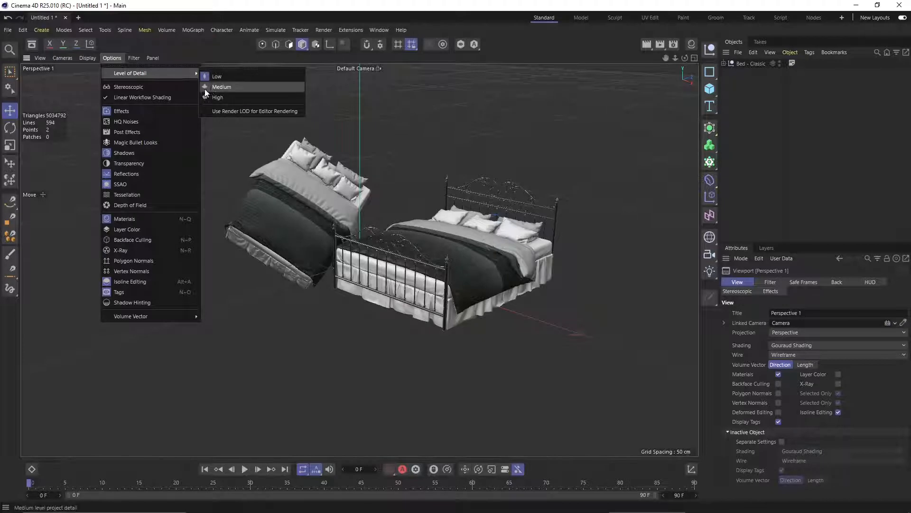
{"action": "left_click", "coordinate": [161, 87]}
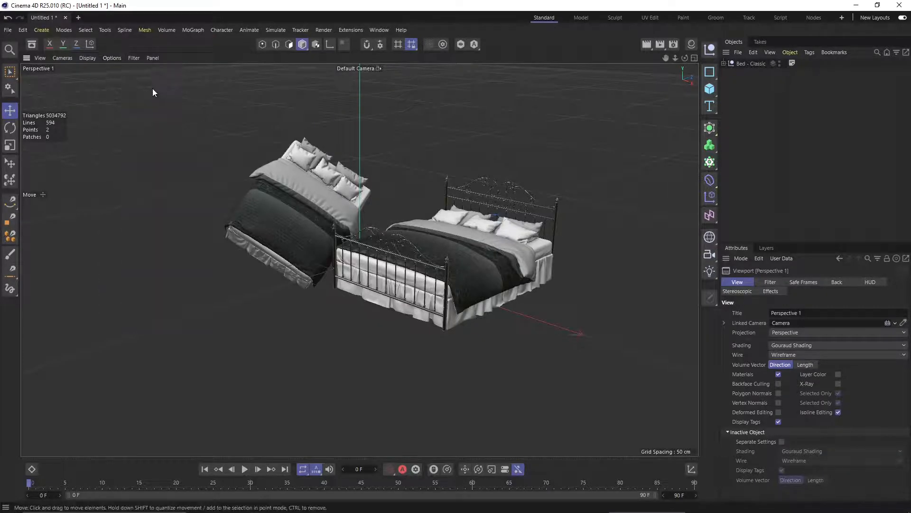
{"action": "left_click", "coordinate": [121, 58]}
{"action": "left_click", "coordinate": [129, 87]}
Turn SSAO off in the viewport options to compare the bed's shading, and turn it on again
{"action": "left_click", "coordinate": [114, 60]}
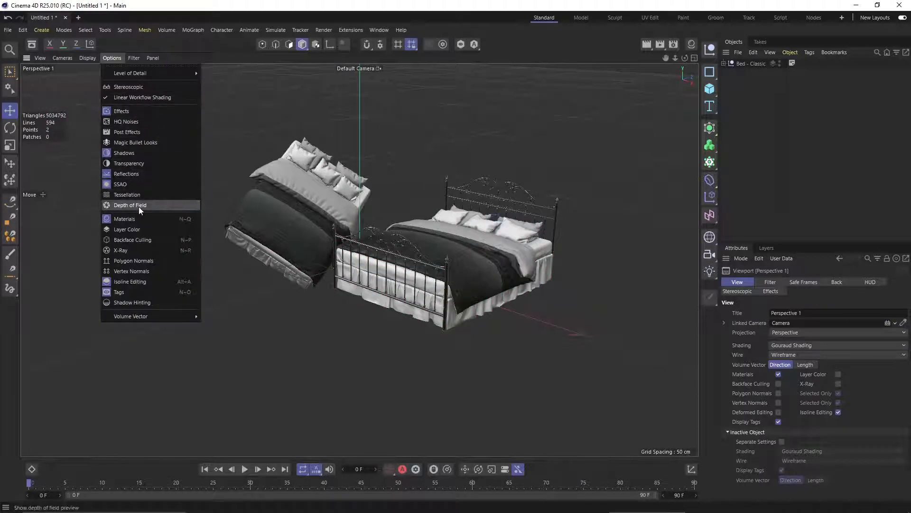
{"action": "left_click", "coordinate": [125, 185]}
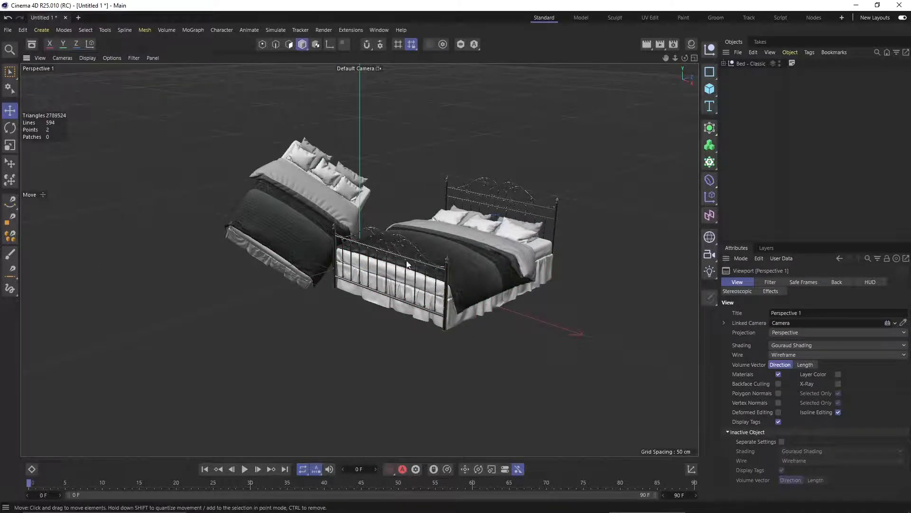
{"action": "right_click_drag", "start_coordinate": [407, 264], "coordinate": [602, 269], "text": "alt"}
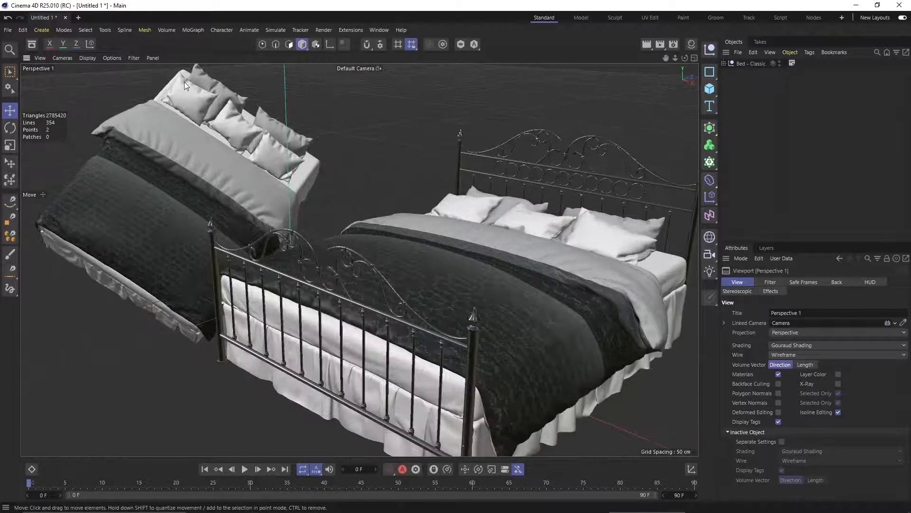
{"action": "left_click", "coordinate": [118, 59]}
{"action": "left_click", "coordinate": [127, 193]}
Hide the Workplane grid through the Perspective viewport's display filters
{"action": "left_click", "coordinate": [112, 58]}
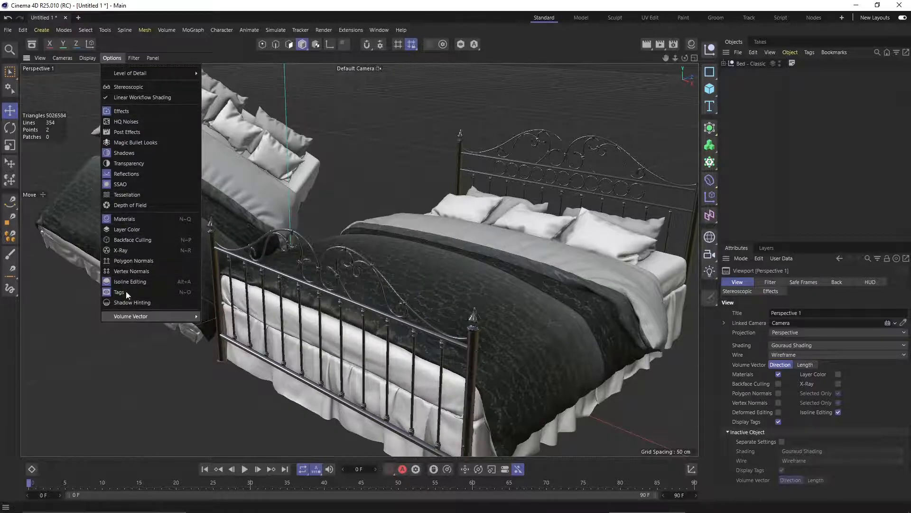
{"action": "left_click", "coordinate": [135, 58]}
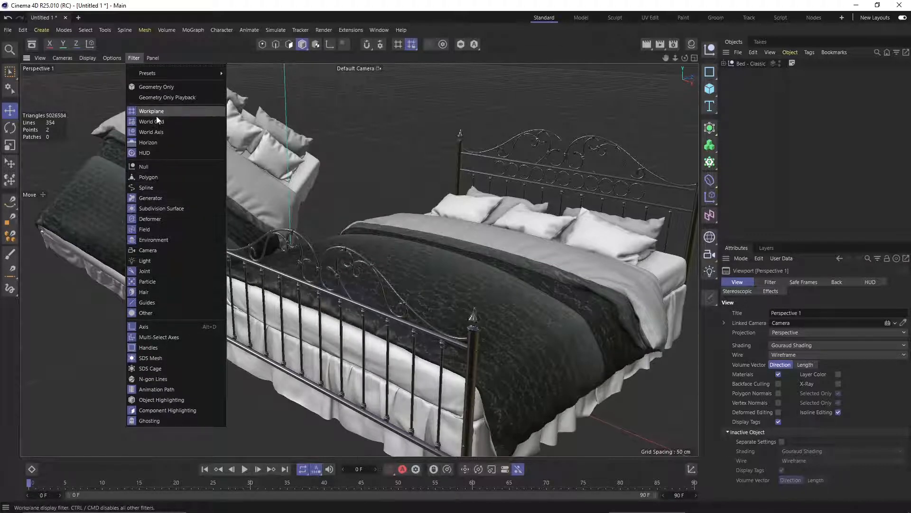
{"action": "left_click", "coordinate": [135, 123]}
{"action": "left_click", "coordinate": [134, 58]}
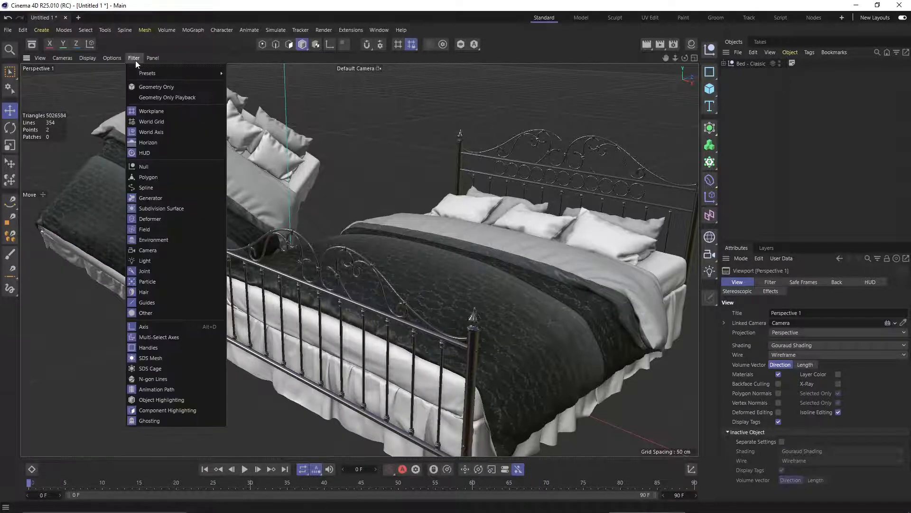
{"action": "left_click", "coordinate": [131, 113]}
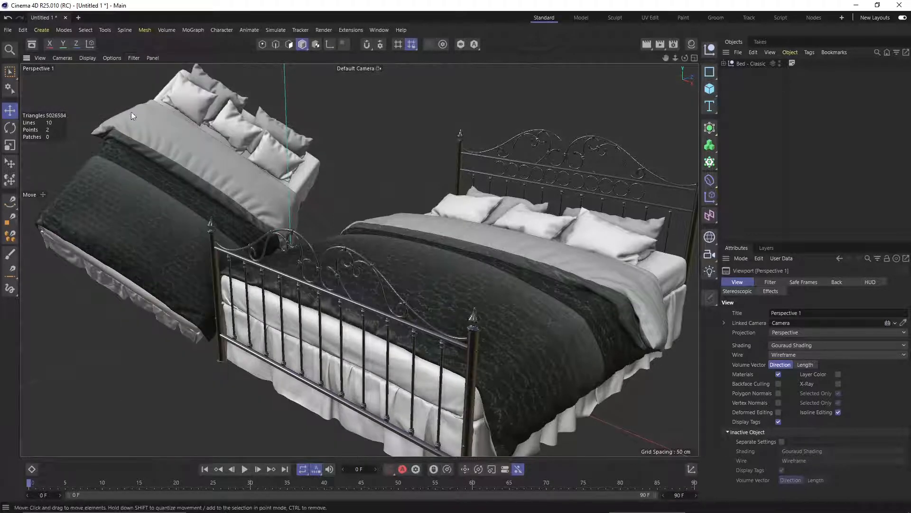
{"action": "left_click", "coordinate": [133, 58]}
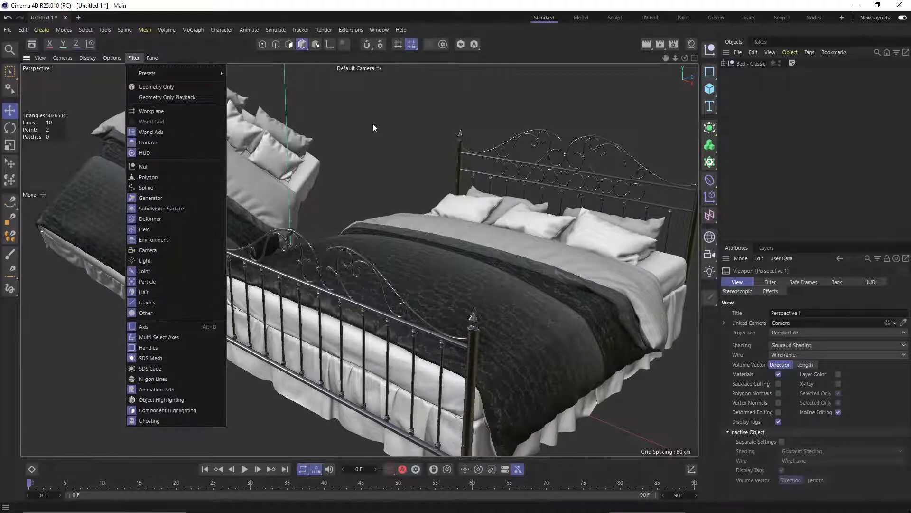
{"action": "left_click", "coordinate": [370, 161]}
{"action": "scroll", "coordinate": [332, 204], "scroll_direction": "down", "scroll_amount": 3}
{"action": "scroll", "coordinate": [332, 199], "scroll_direction": "up", "scroll_amount": 4}
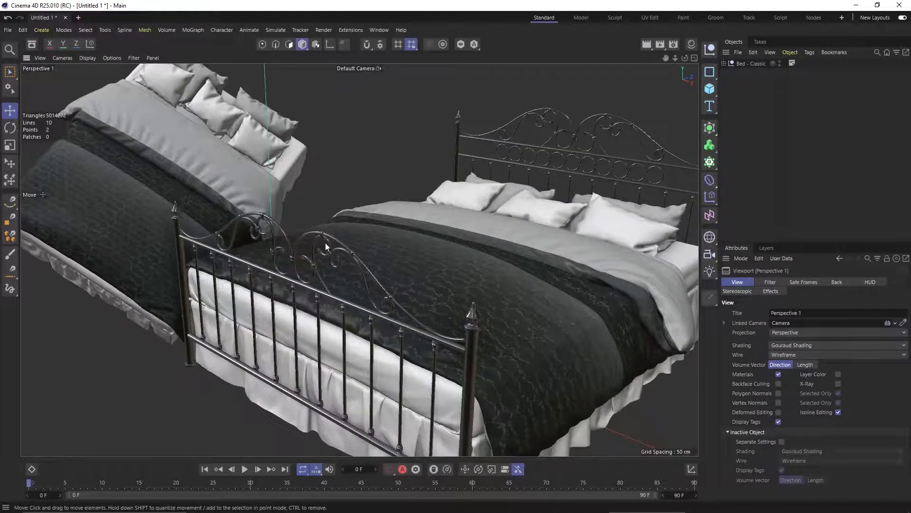
Hide the World Axis through the Perspective viewport's display filters
{"action": "left_click", "coordinate": [112, 58]}
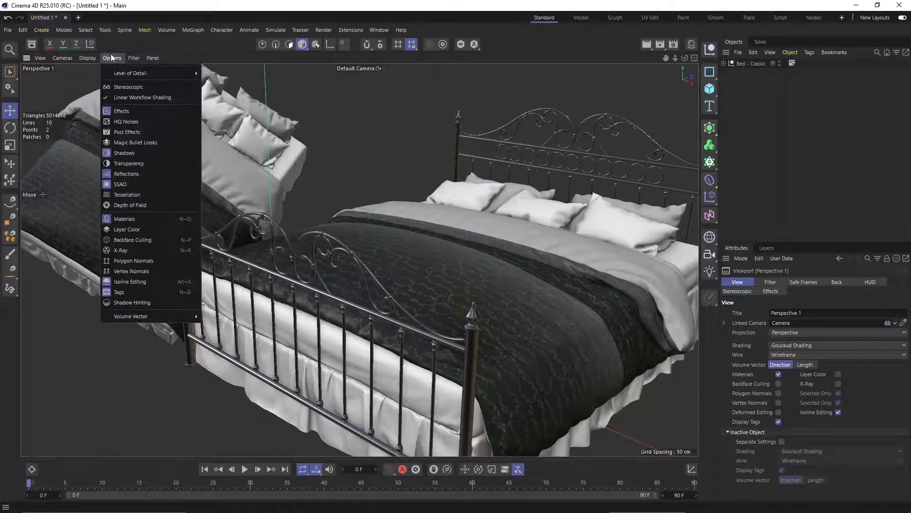
{"action": "left_click", "coordinate": [136, 58]}
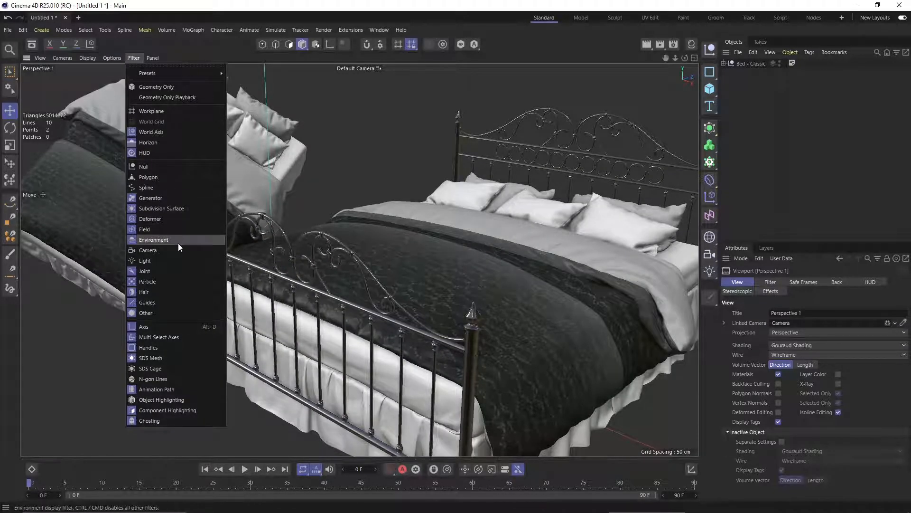
{"action": "left_click", "coordinate": [136, 330]}
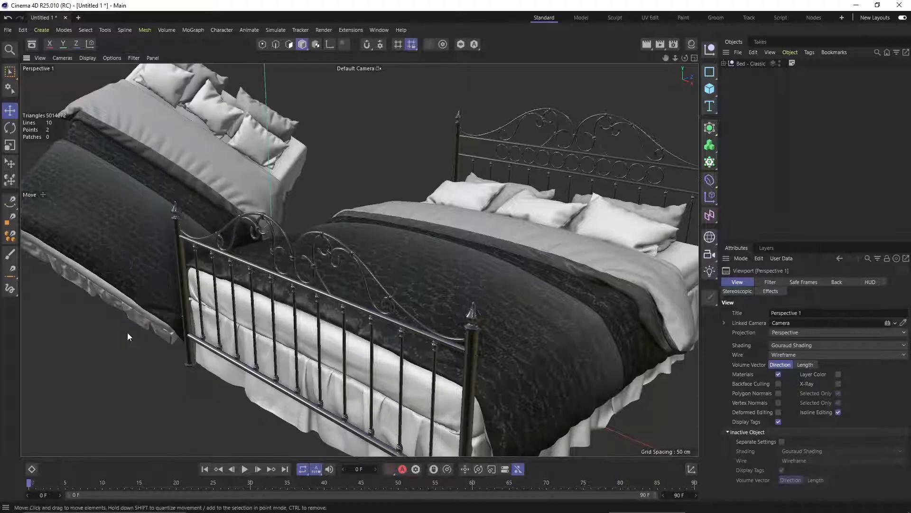
{"action": "left_click", "coordinate": [116, 60]}
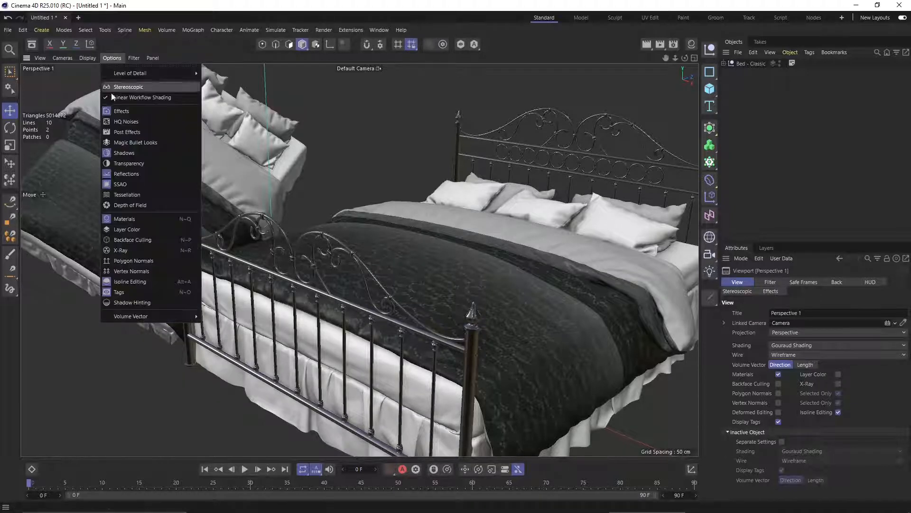
{"action": "left_click", "coordinate": [134, 58]}
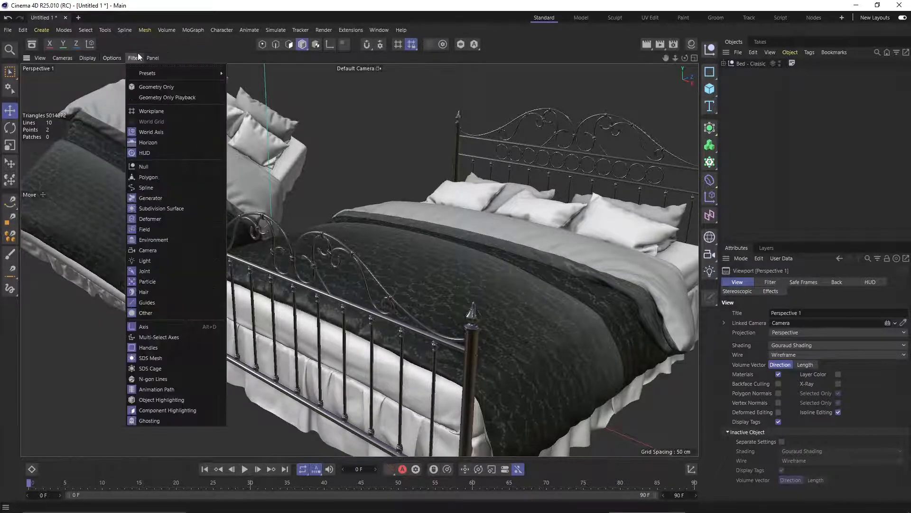
{"action": "left_click", "coordinate": [206, 132]}
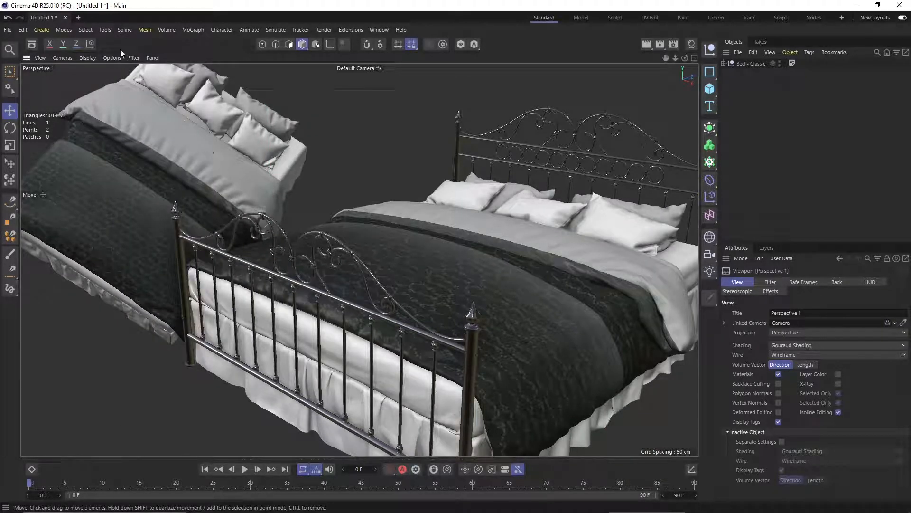
Arrange the viewports as 4 Views Top Split, with the beds framed in the Top, Right and Front views
{"action": "left_click", "coordinate": [138, 58]}
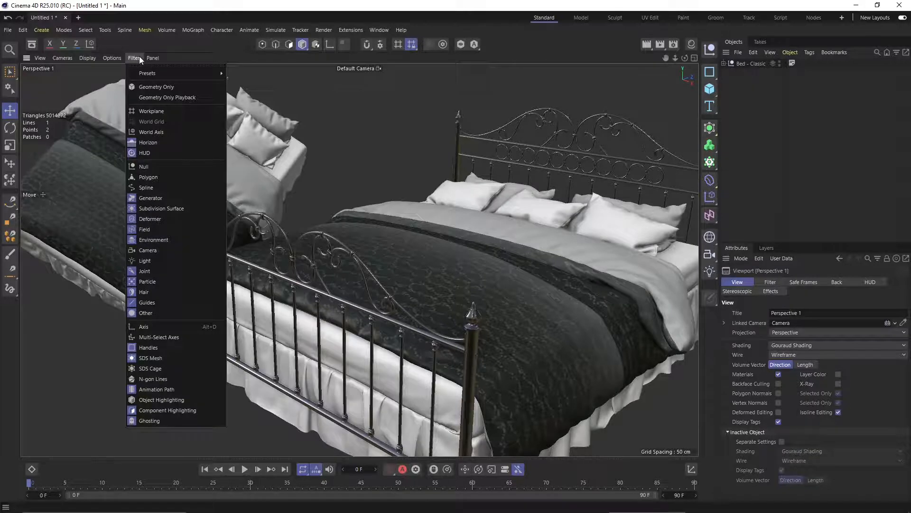
{"action": "mouse_move", "coordinate": [148, 60]}
{"action": "mouse_move", "coordinate": [151, 58]}
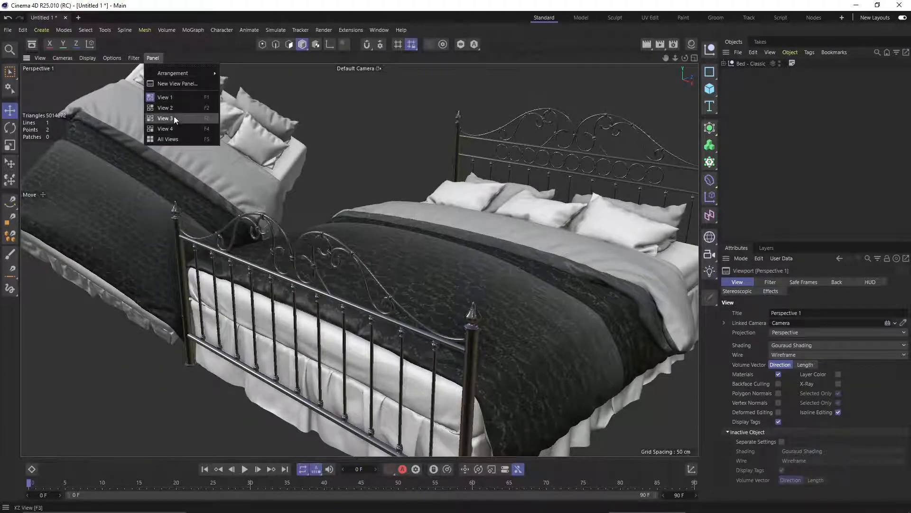
{"action": "mouse_move", "coordinate": [171, 74]}
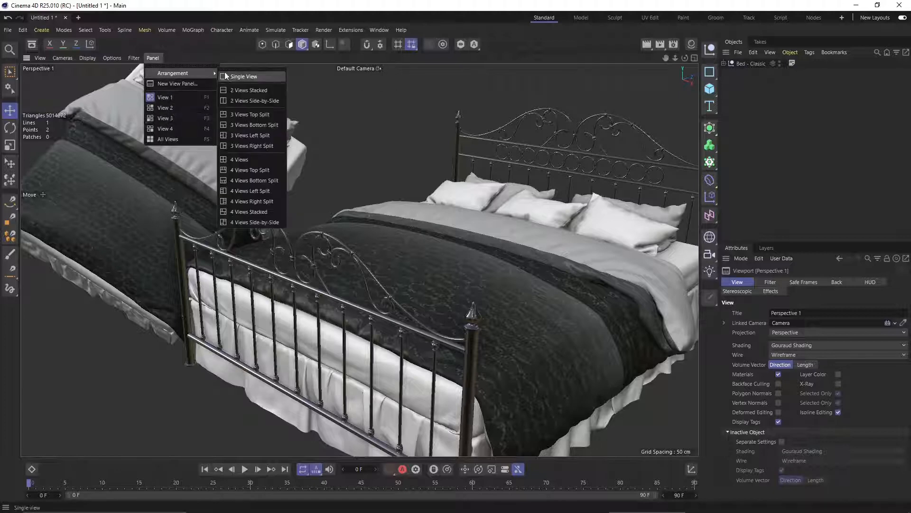
{"action": "left_click", "coordinate": [253, 170]}
{"action": "scroll", "coordinate": [177, 118], "scroll_direction": "down", "scroll_amount": 10}
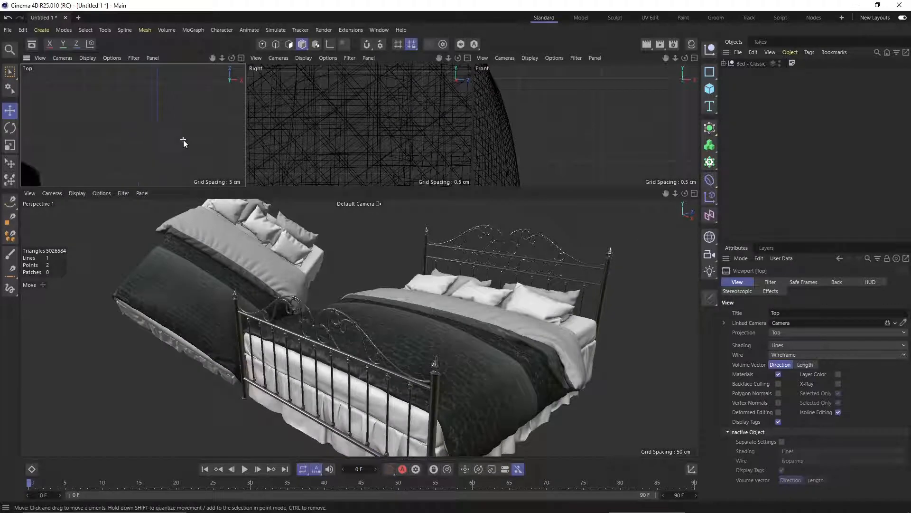
{"action": "scroll", "coordinate": [163, 118], "scroll_direction": "down", "scroll_amount": 8}
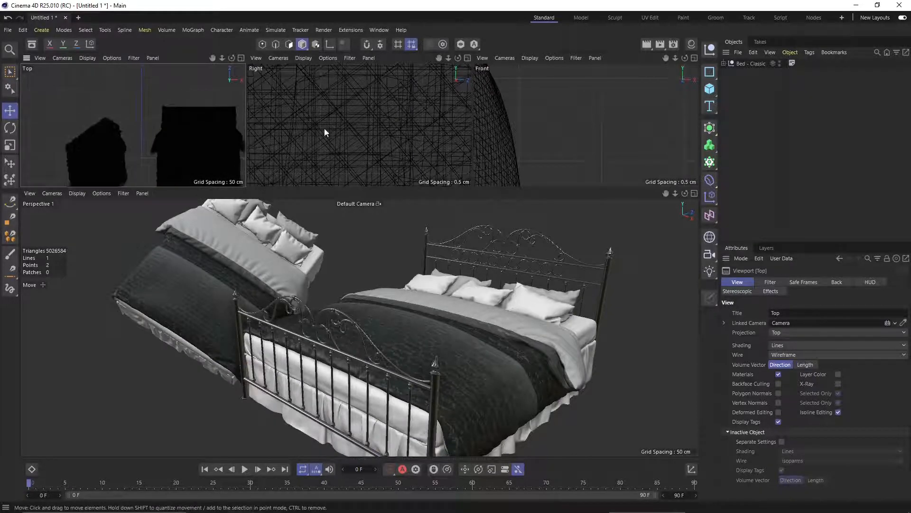
{"action": "scroll", "coordinate": [334, 123], "scroll_direction": "down", "scroll_amount": 3}
{"action": "scroll", "coordinate": [385, 119], "scroll_direction": "down", "scroll_amount": 6}
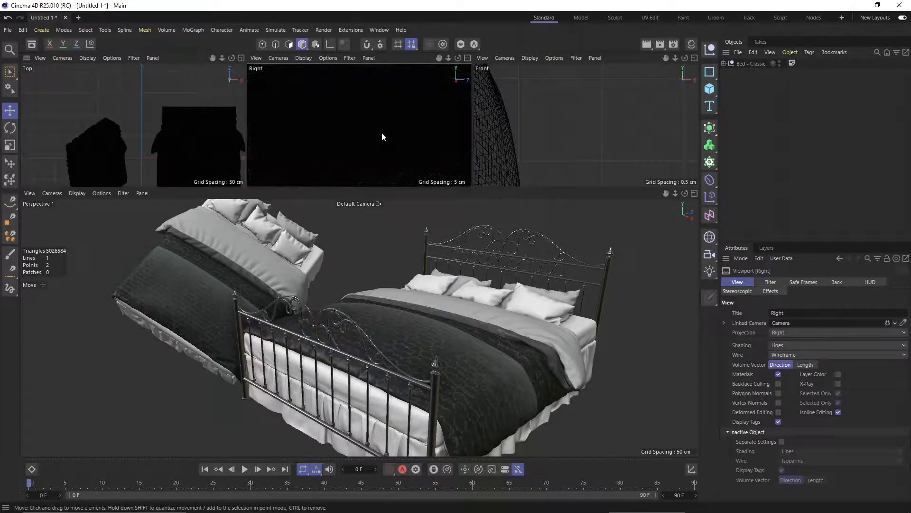
{"action": "scroll", "coordinate": [593, 121], "scroll_direction": "down", "scroll_amount": 6}
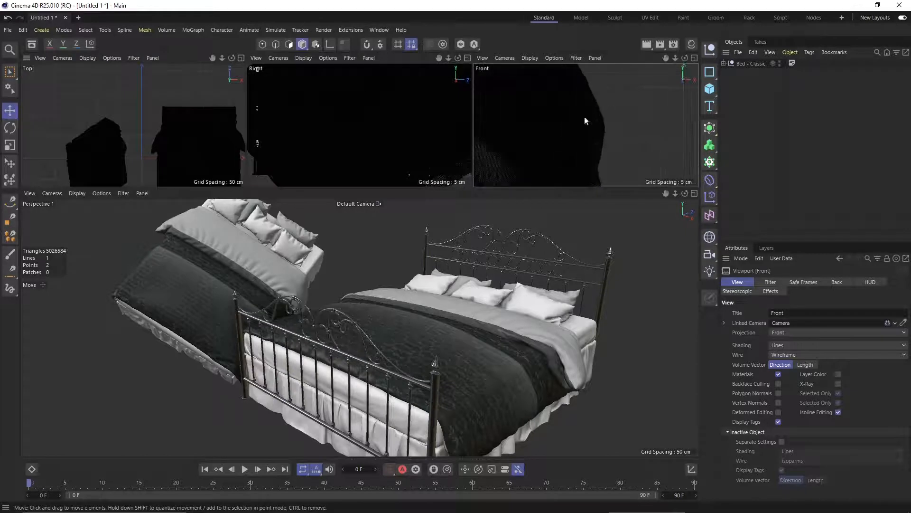
Review the panel arrangements, keeping 4 Views Top Split, and look through the filter presets of the Top view
{"action": "left_click", "coordinate": [150, 57]}
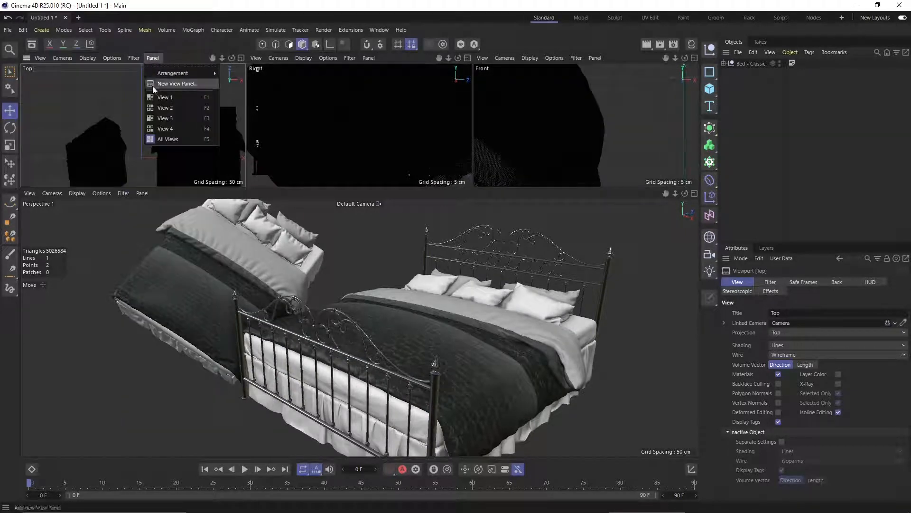
{"action": "mouse_move", "coordinate": [148, 75]}
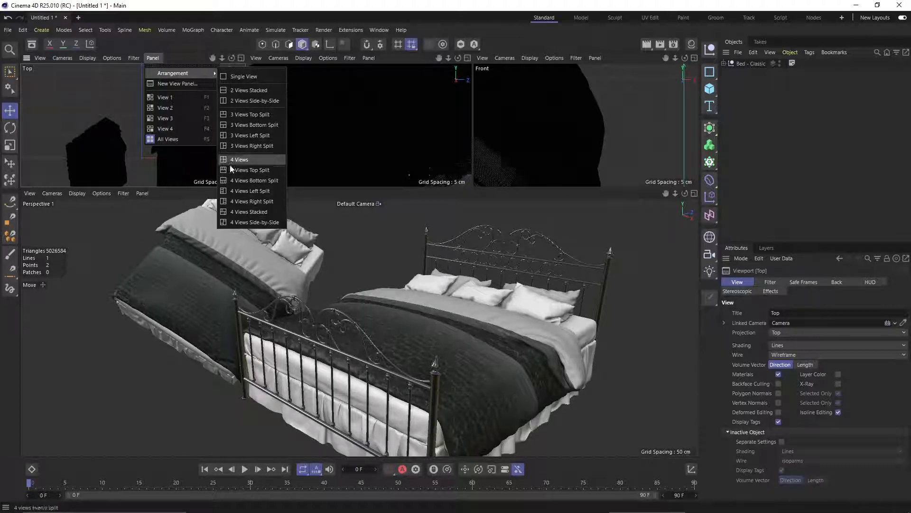
{"action": "left_click", "coordinate": [247, 170]}
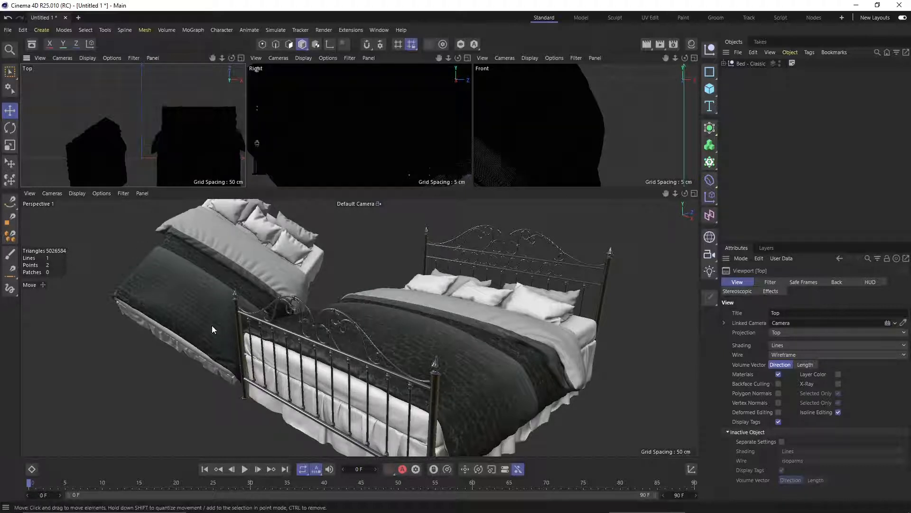
{"action": "left_click", "coordinate": [131, 58]}
{"action": "mouse_move", "coordinate": [139, 74]}
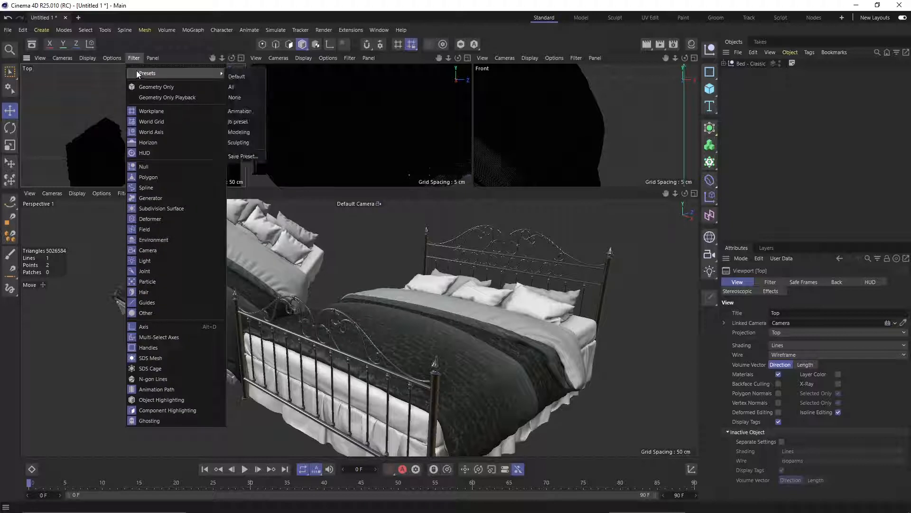
{"action": "left_click", "coordinate": [92, 375]}
{"action": "scroll", "coordinate": [414, 319], "scroll_direction": "down", "scroll_amount": 2}
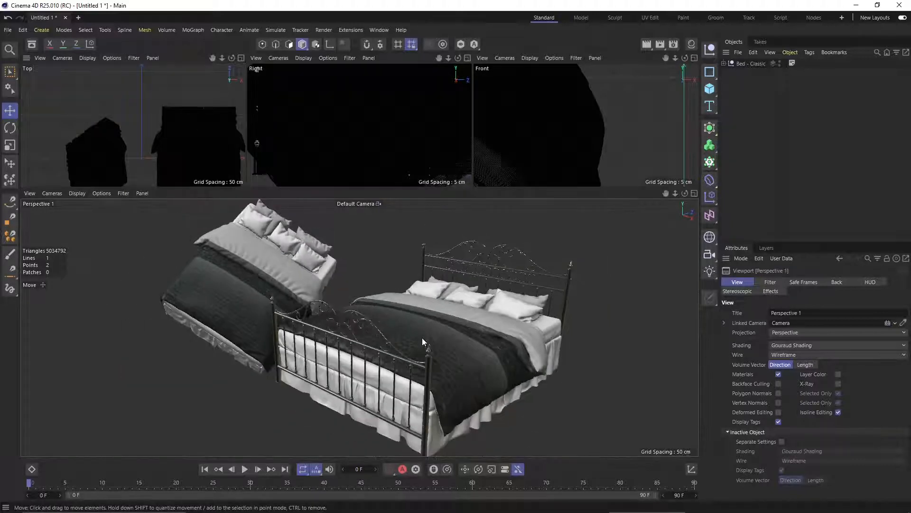
{"action": "scroll", "coordinate": [423, 340], "scroll_direction": "up", "scroll_amount": 3}
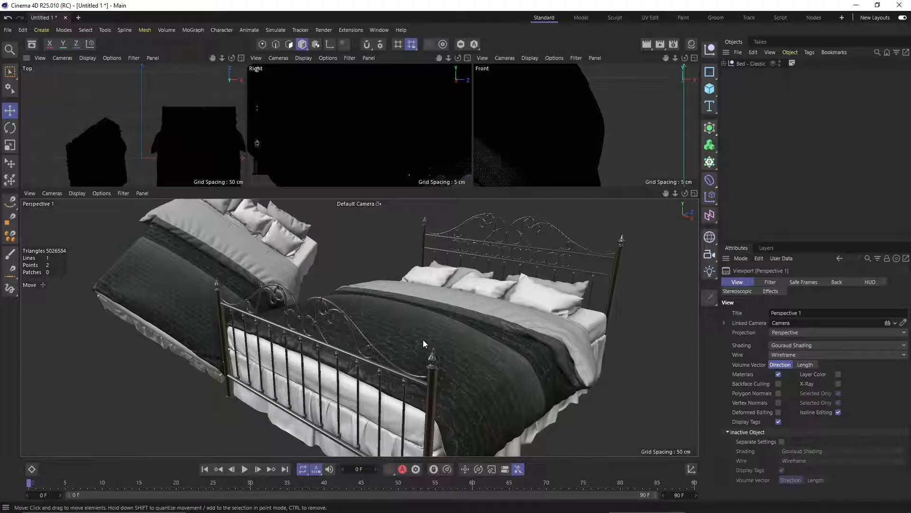